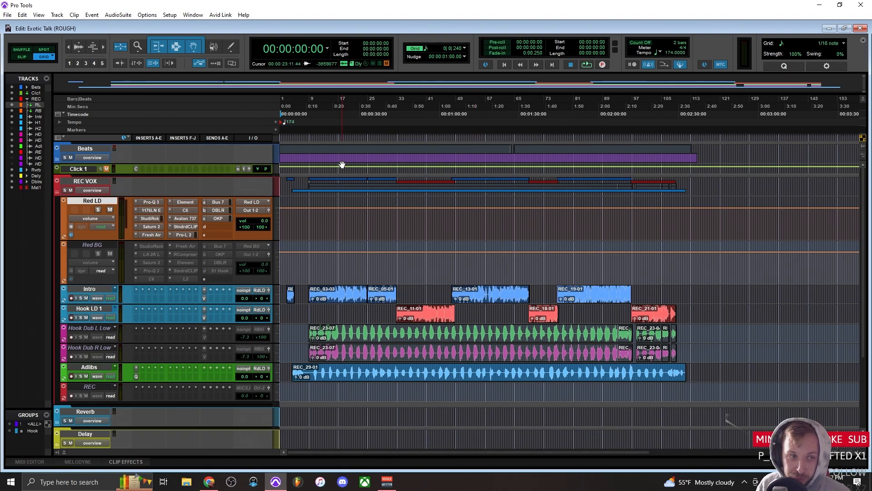
Bypass the inserts on the Red LD track, leaving only the Avalon 737 active.
{"action": "left_click", "coordinate": [186, 234], "text": "ctrl"}
{"action": "left_click", "coordinate": [186, 226], "text": "ctrl"}
{"action": "left_click", "coordinate": [190, 209], "text": "ctrl"}
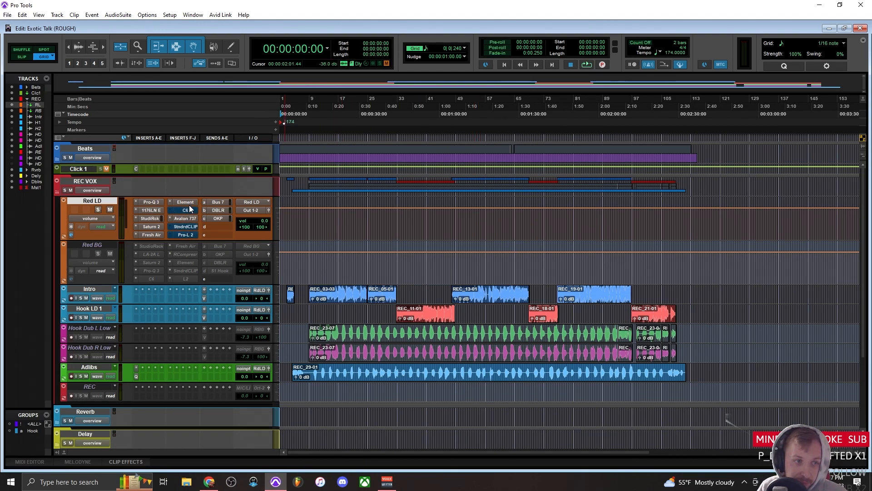
{"action": "left_click", "coordinate": [153, 233], "text": "ctrl"}
{"action": "left_click", "coordinate": [153, 226], "text": "ctrl"}
{"action": "left_click", "coordinate": [152, 219], "text": "ctrl"}
{"action": "left_click", "coordinate": [155, 210], "text": "ctrl"}
{"action": "left_click", "coordinate": [152, 203]}
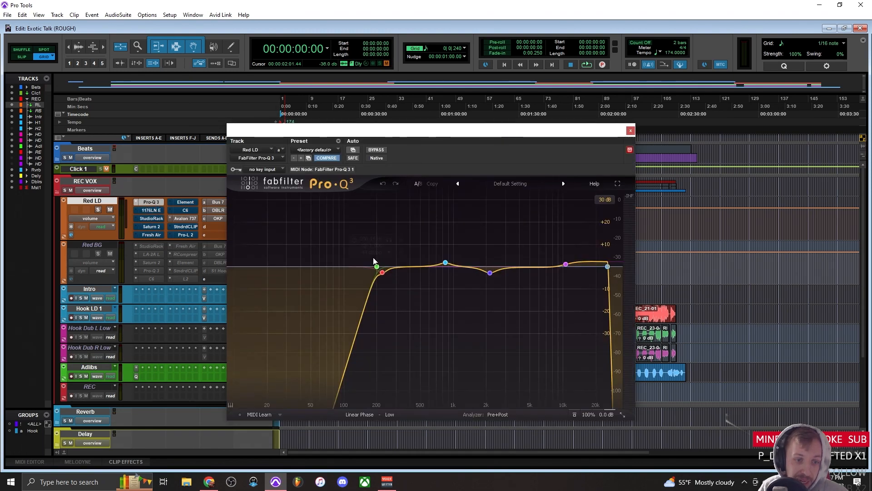
{"action": "left_click", "coordinate": [373, 150]}
View the Intro track's send A to the ValVerb reverb and close its window.
{"action": "left_click", "coordinate": [206, 295]}
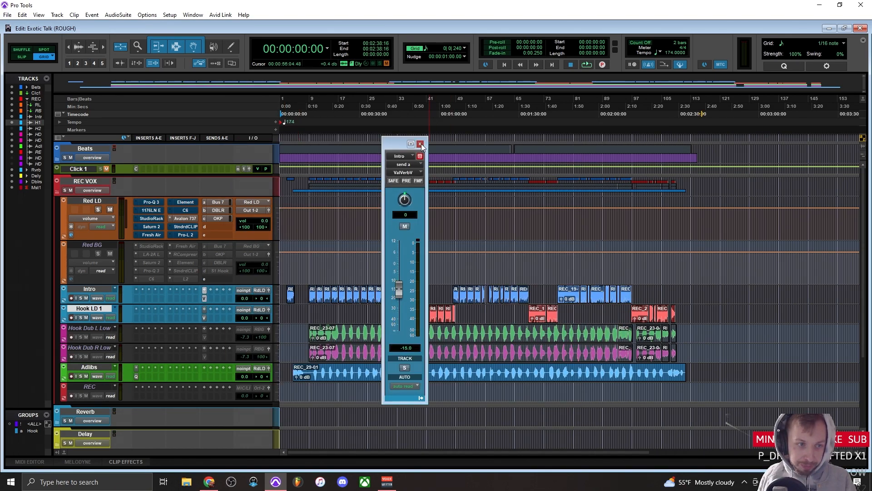
{"action": "left_click", "coordinate": [420, 144]}
Display the Avalon VT-737sp inserted on Red LD and play the session from the start.
{"action": "left_click", "coordinate": [190, 218]}
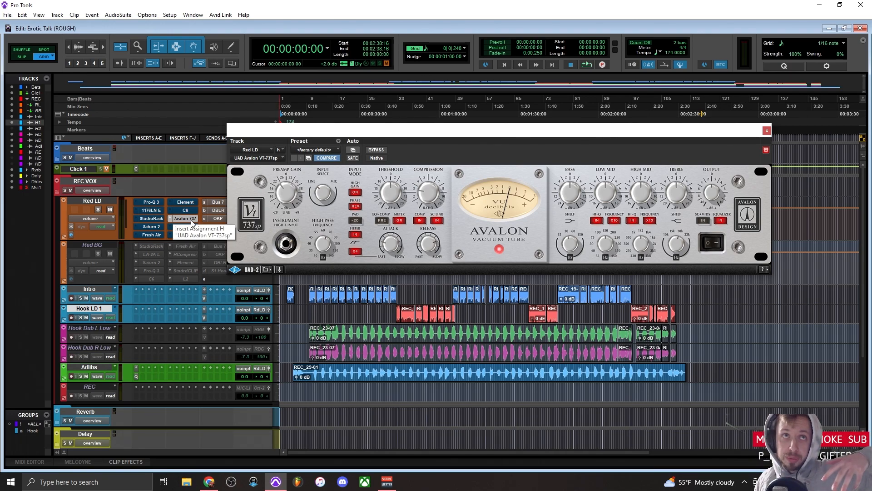
{"action": "key", "text": "space"}
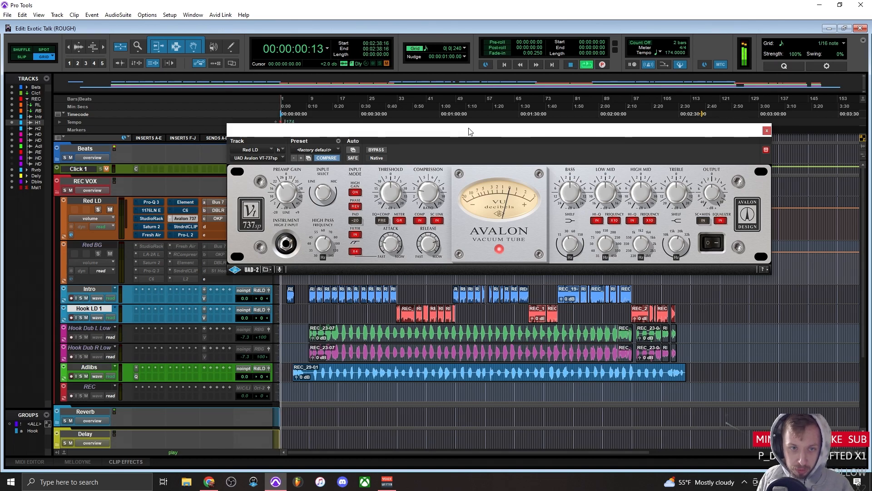
{"action": "left_click_drag", "start_coordinate": [468, 130], "coordinate": [482, 139]}
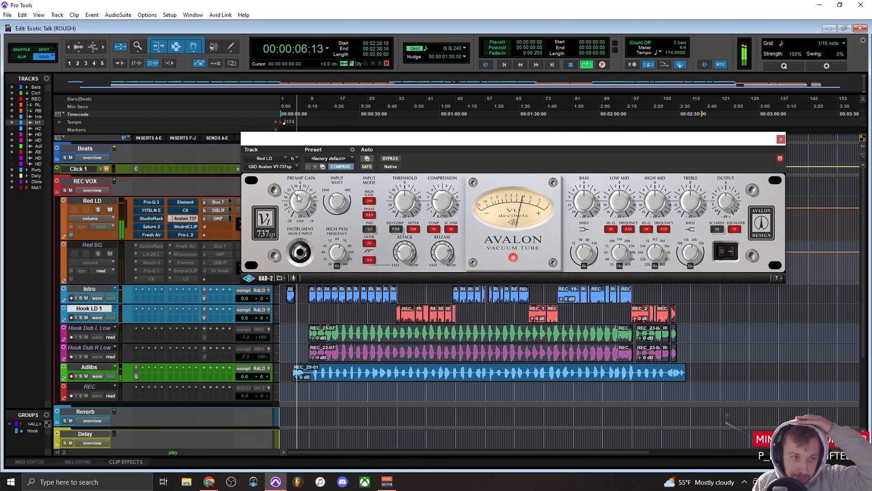
Audition the Avalon's High Gain switch off and on during playback, leaving it on.
{"action": "left_click", "coordinate": [369, 202]}
{"action": "left_click", "coordinate": [369, 201]}
{"action": "left_click", "coordinate": [369, 201]}
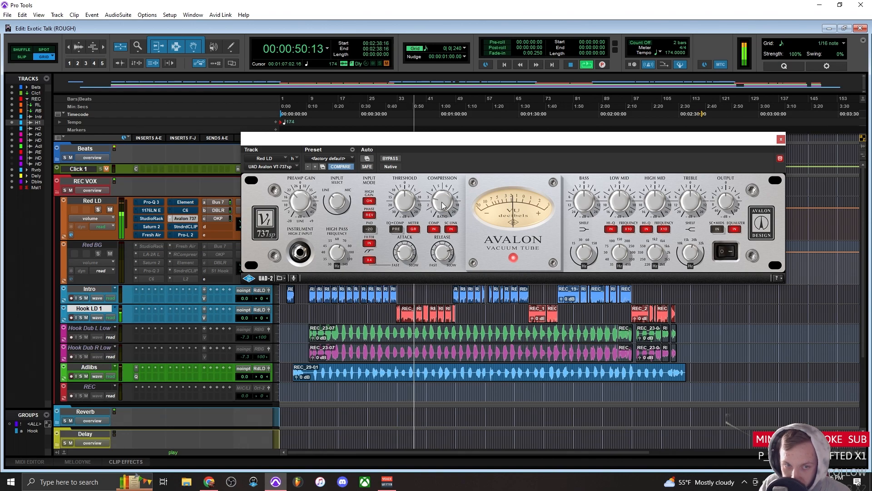
Compare the Avalon's Phase Reverse switch off and on during playback, leaving it on.
{"action": "left_click", "coordinate": [370, 214]}
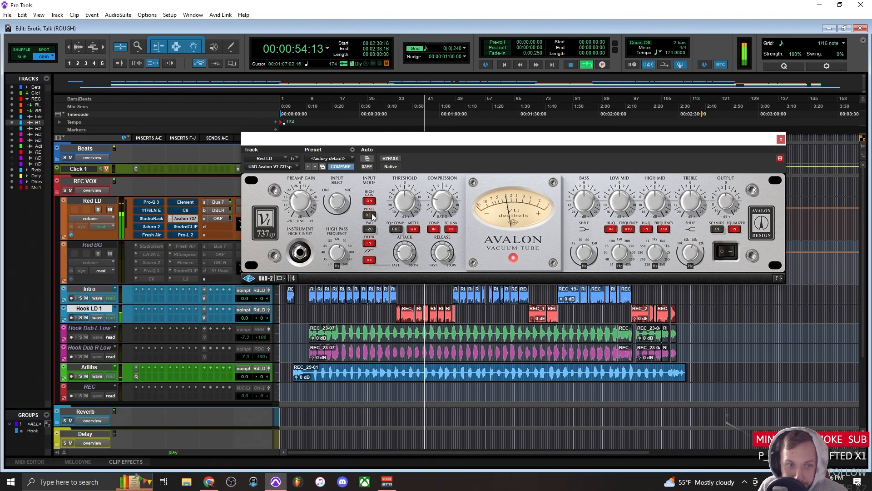
{"action": "left_click", "coordinate": [370, 214]}
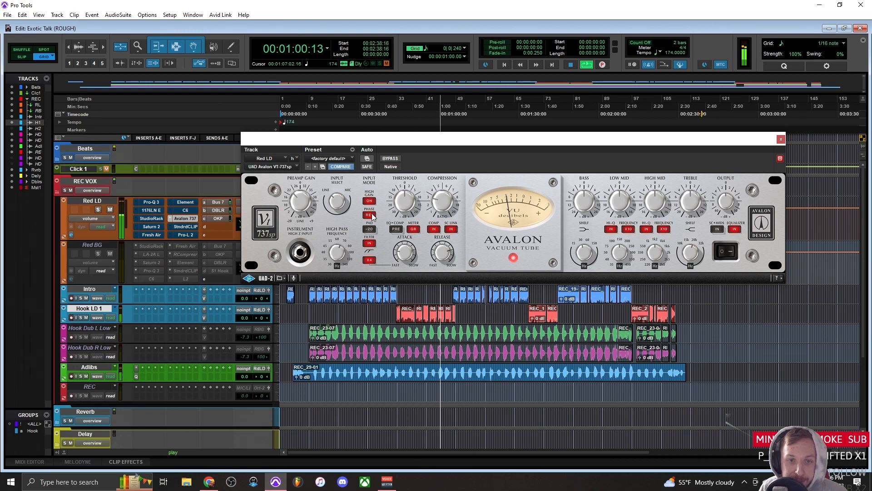
{"action": "left_click", "coordinate": [370, 214]}
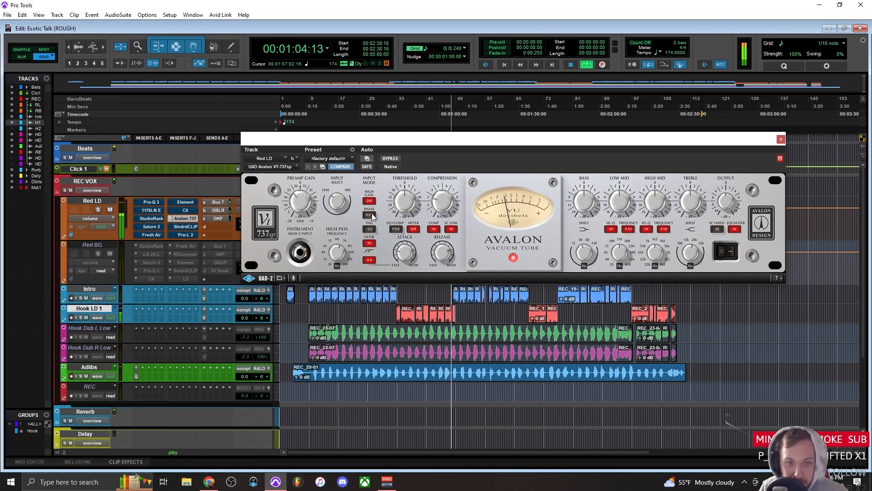
{"action": "left_click", "coordinate": [370, 215]}
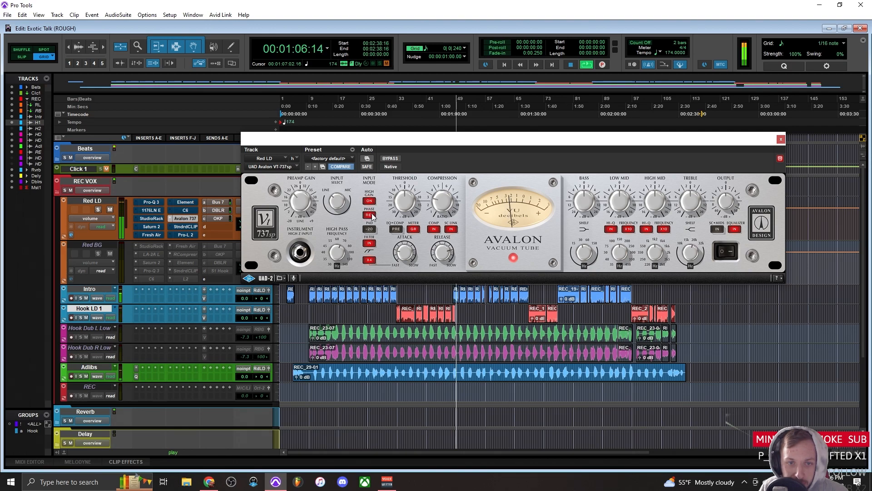
Audition the Avalon's high-pass Filter switch off and on several times during playback, leaving it on.
{"action": "left_click", "coordinate": [373, 246]}
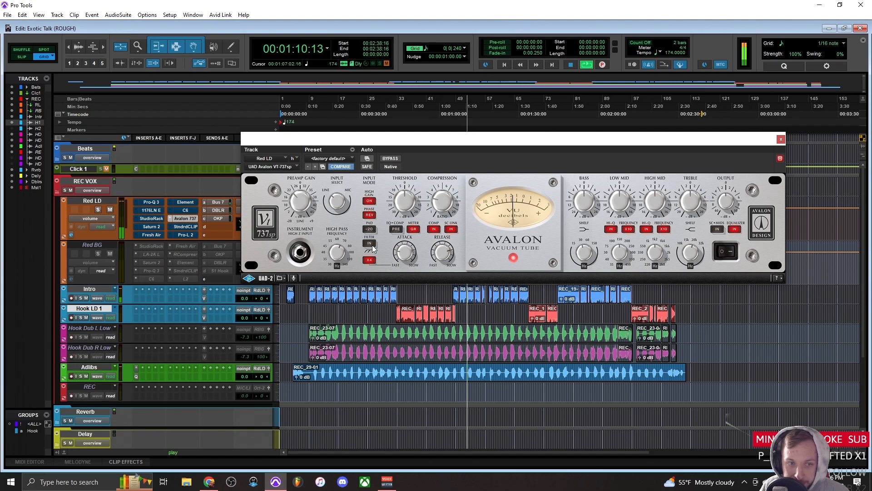
{"action": "left_click", "coordinate": [370, 244]}
{"action": "left_click", "coordinate": [371, 244]}
{"action": "left_click", "coordinate": [370, 244]}
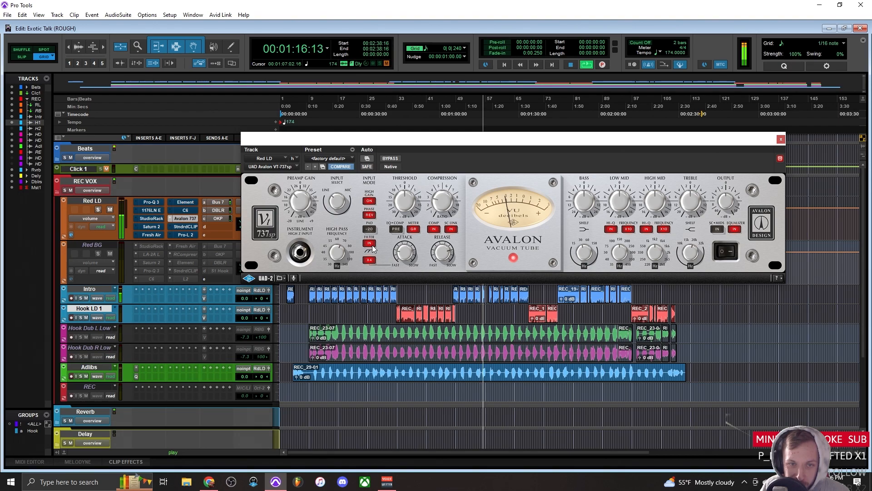
{"action": "left_click", "coordinate": [370, 244]}
{"action": "left_click", "coordinate": [370, 244]}
Restart playback at 00:00:09:27, compare the high-pass X4 switch off and on, and stop playback.
{"action": "key", "text": "space"}
{"action": "key", "text": "space"}
{"action": "left_click", "coordinate": [305, 104]}
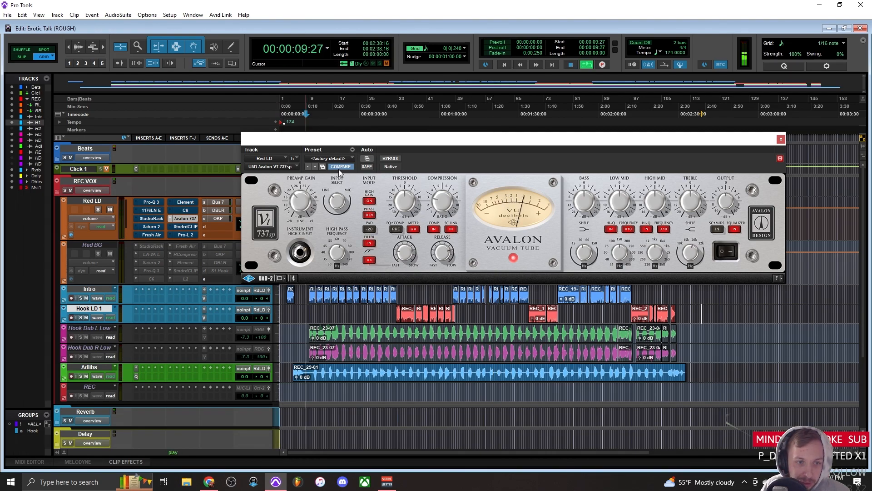
{"action": "left_click", "coordinate": [369, 260]}
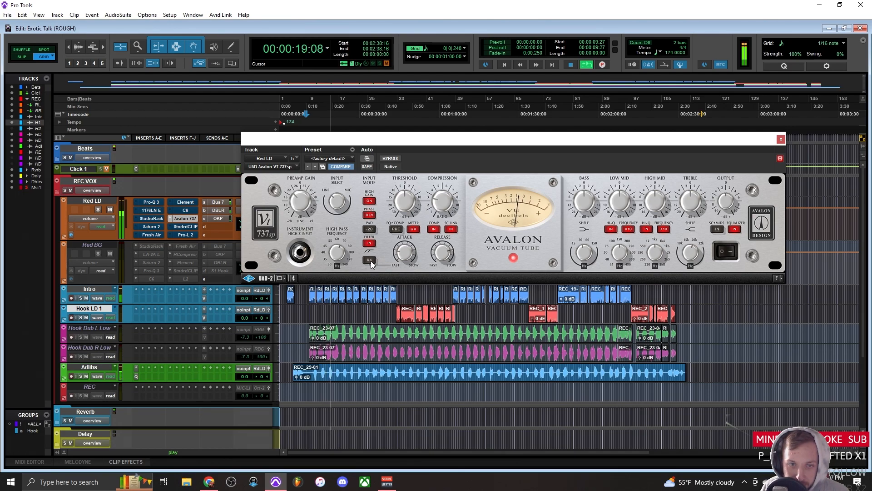
{"action": "left_click", "coordinate": [369, 260]}
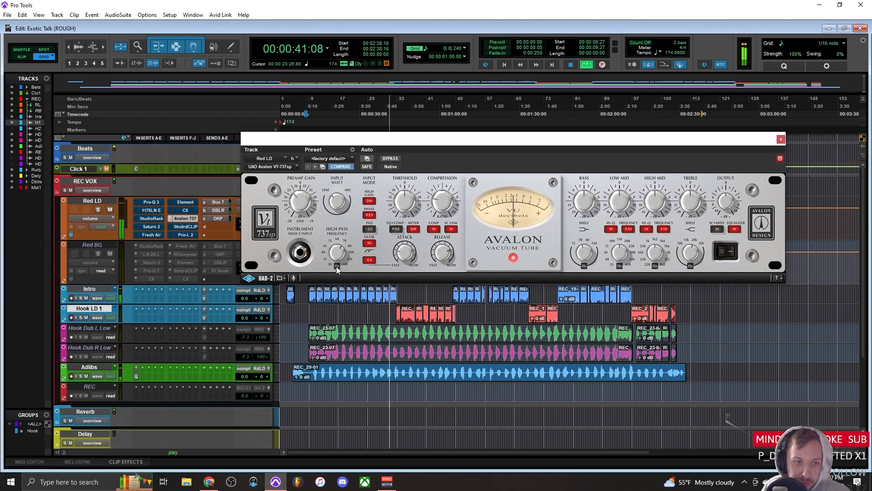
{"action": "key", "text": "space"}
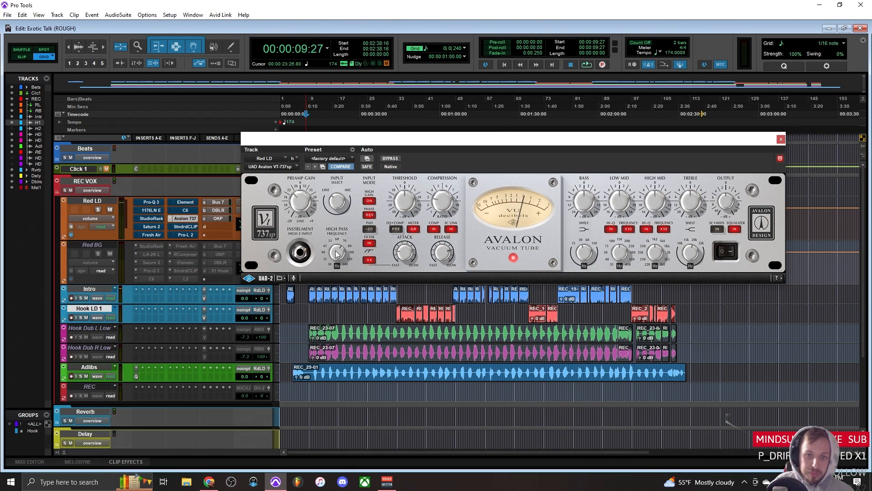
Open Pro-Q 3 on Red LD, examine its low-cut band and filter shape options, keep Low Cut, and close the plug-in.
{"action": "left_click", "coordinate": [154, 203]}
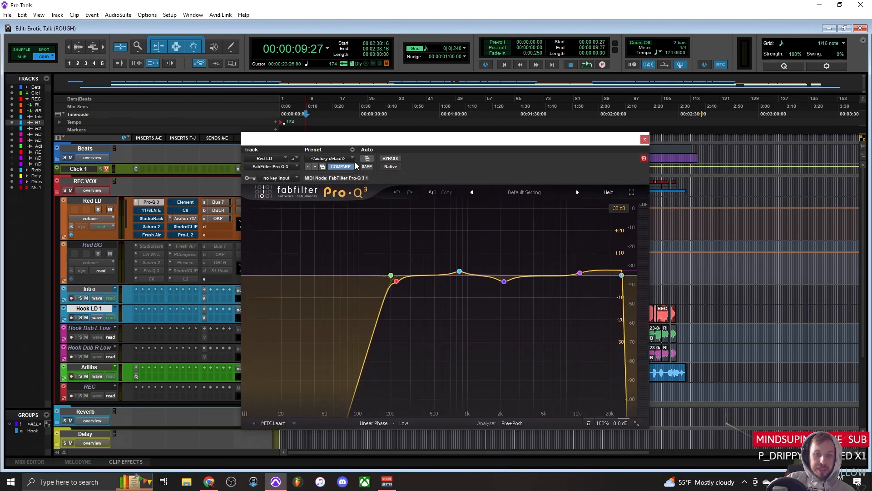
{"action": "left_click_drag", "start_coordinate": [459, 145], "coordinate": [475, 123]}
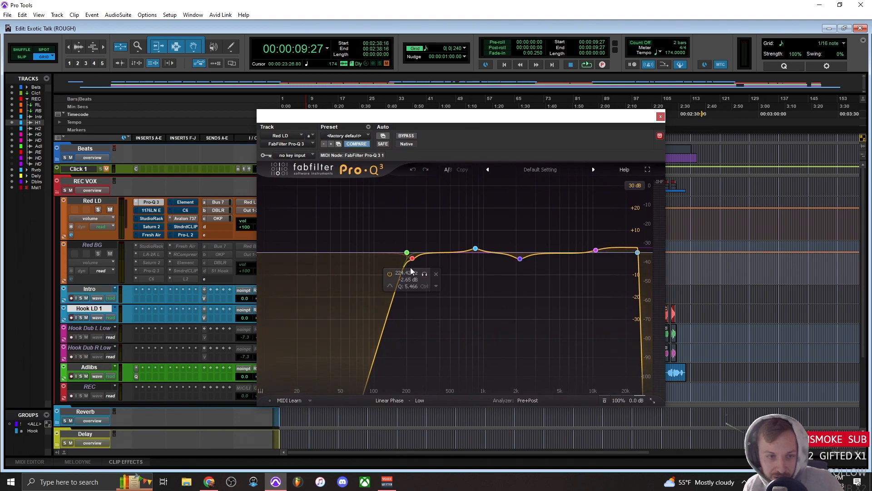
{"action": "mouse_move", "coordinate": [399, 258]}
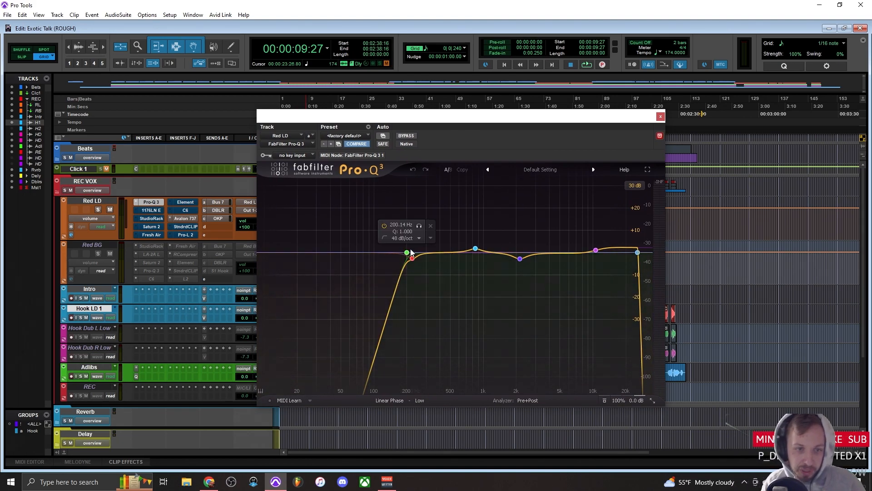
{"action": "left_click", "coordinate": [407, 253]}
{"action": "left_click", "coordinate": [329, 360]}
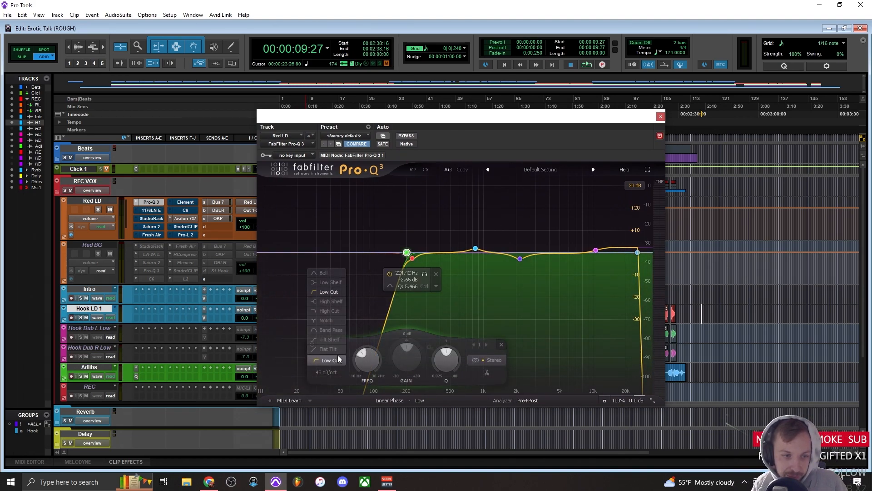
{"action": "left_click", "coordinate": [335, 292]}
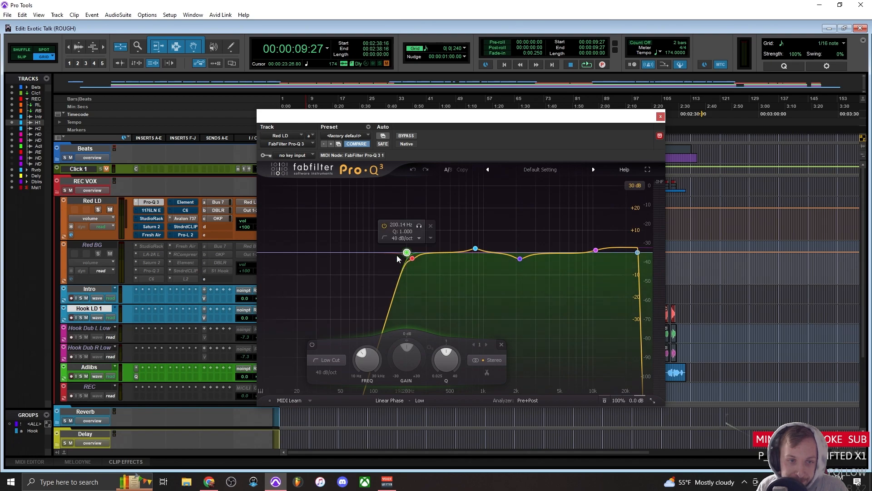
{"action": "left_click", "coordinate": [660, 116]}
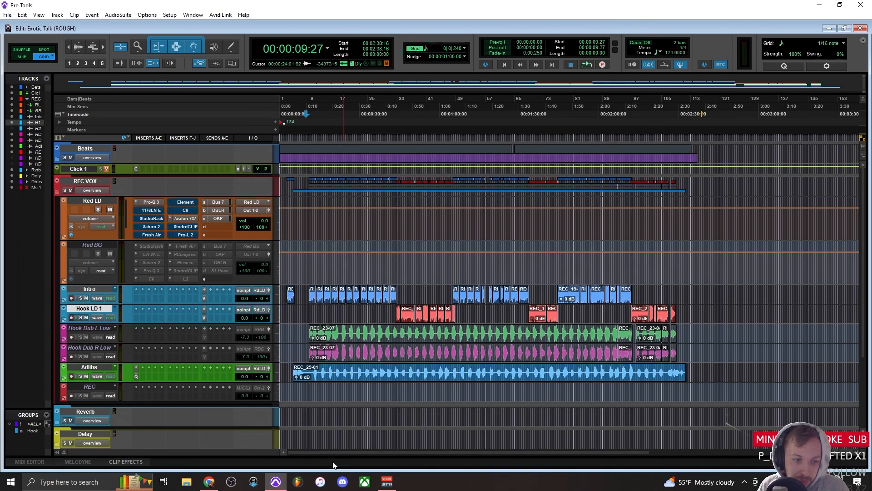
Reopen the Avalon VT-737sp on Red LD and audition its GR meter and SC Link switches during playback.
{"action": "left_click", "coordinate": [185, 219]}
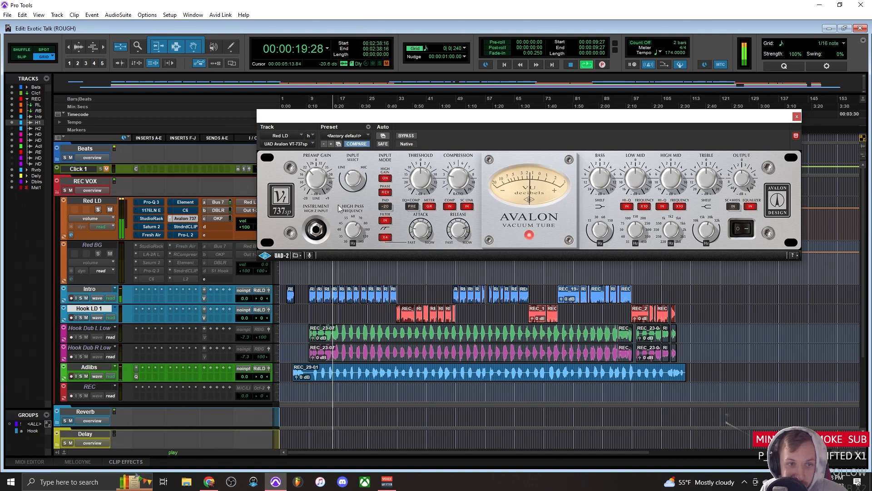
{"action": "left_click", "coordinate": [430, 207]}
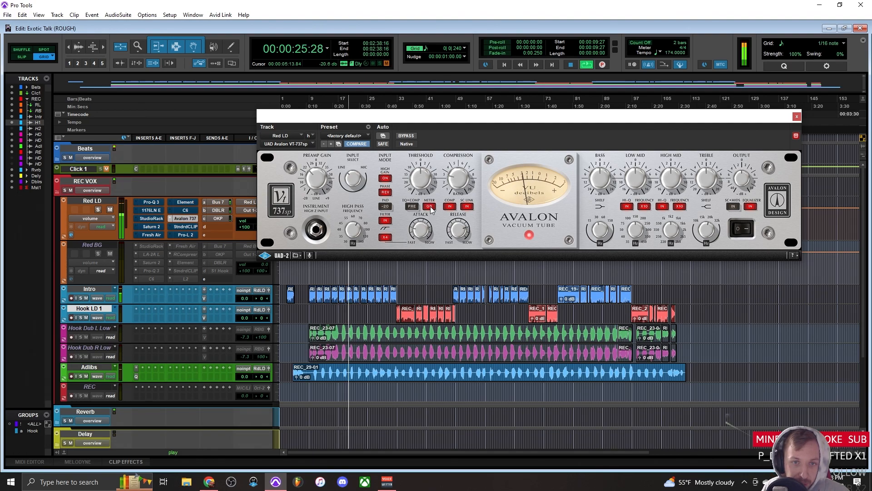
{"action": "left_click", "coordinate": [467, 207]}
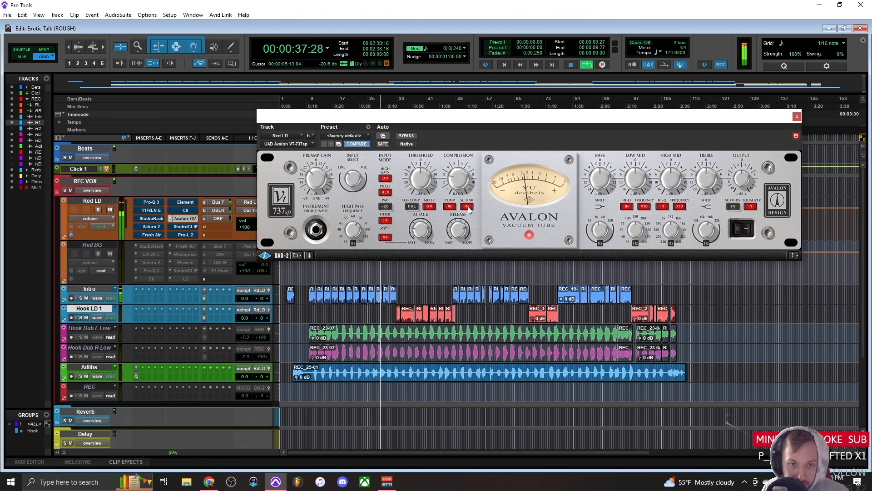
Restart playback and audition the Hi-Q and X10 frequency switches of the Avalon's low-mid and high-mid bands.
{"action": "key", "text": "space"}
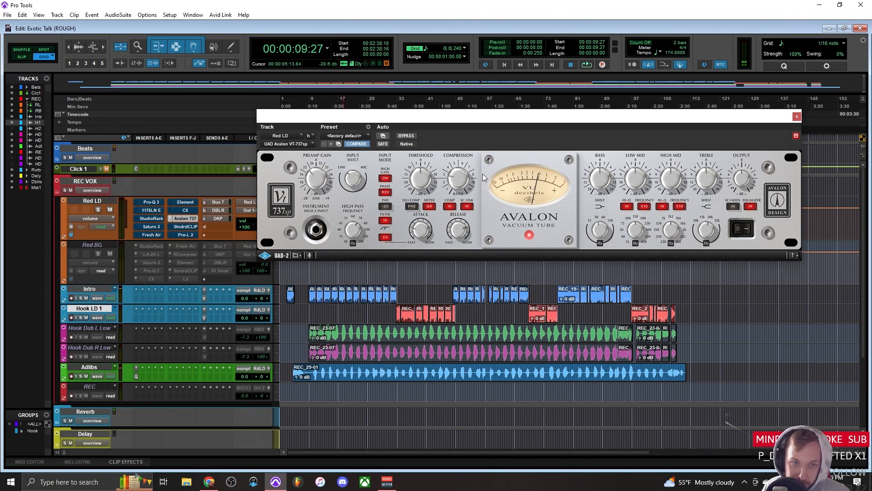
{"action": "key", "text": "space"}
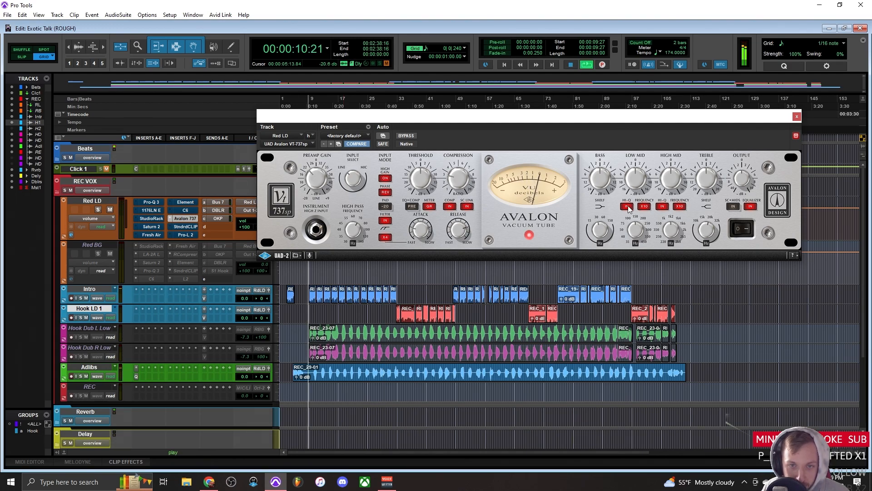
{"action": "left_click", "coordinate": [628, 207]}
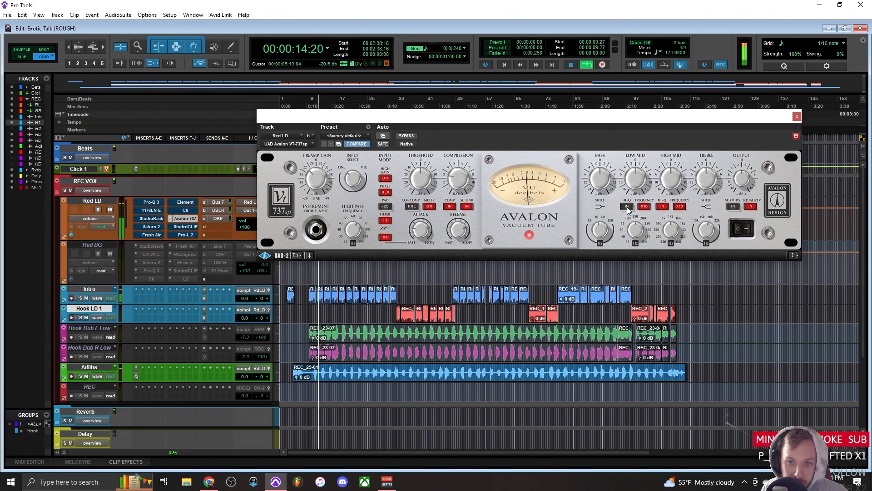
{"action": "left_click", "coordinate": [644, 207]}
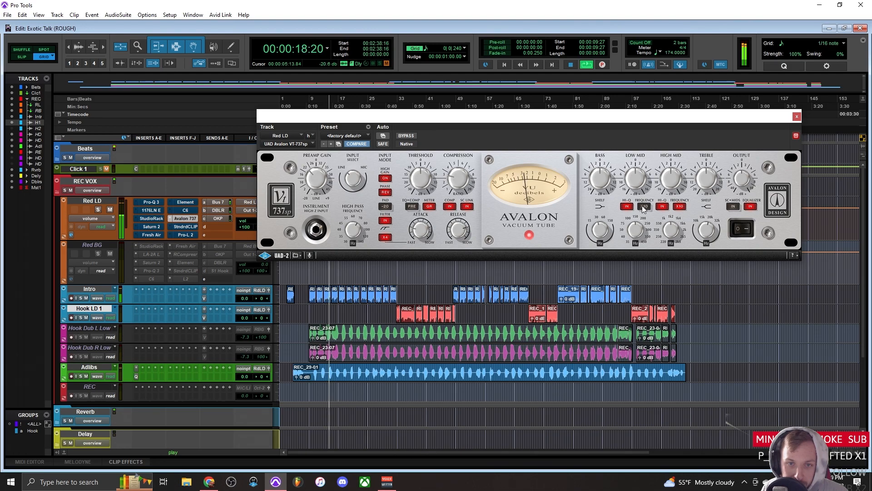
{"action": "left_click", "coordinate": [663, 207]}
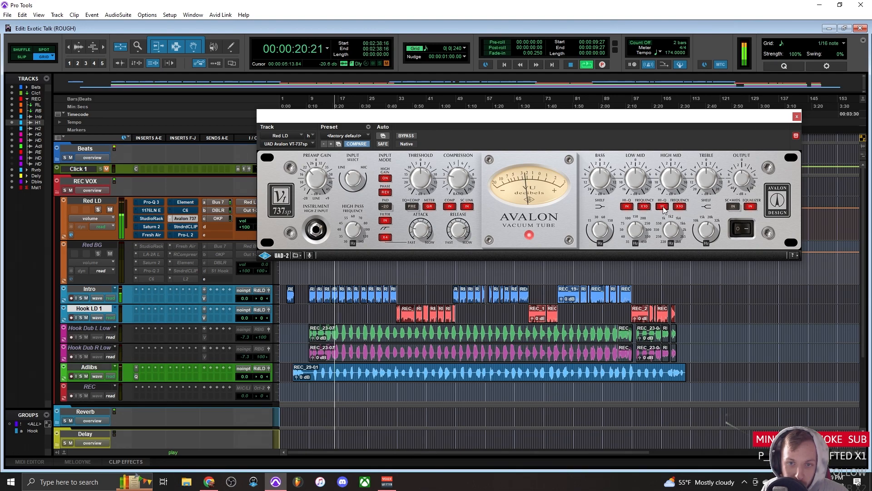
{"action": "left_click", "coordinate": [680, 207]}
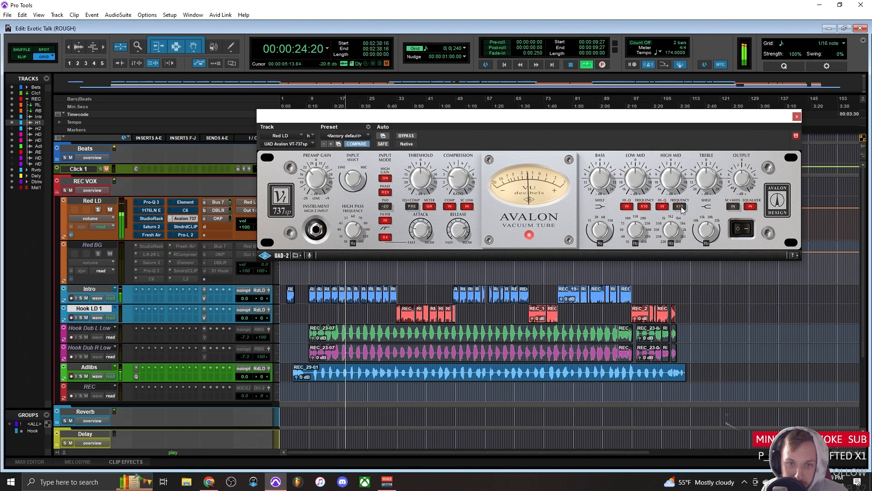
Audition the Avalon's SC>Mids switch and leave it on, then bypass the plug-in to compare the vocal.
{"action": "left_click", "coordinate": [733, 206]}
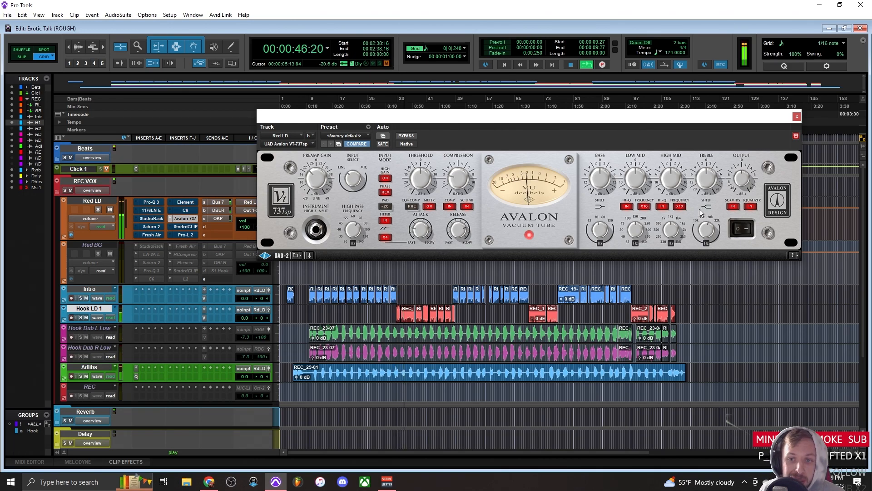
{"action": "left_click", "coordinate": [735, 206]}
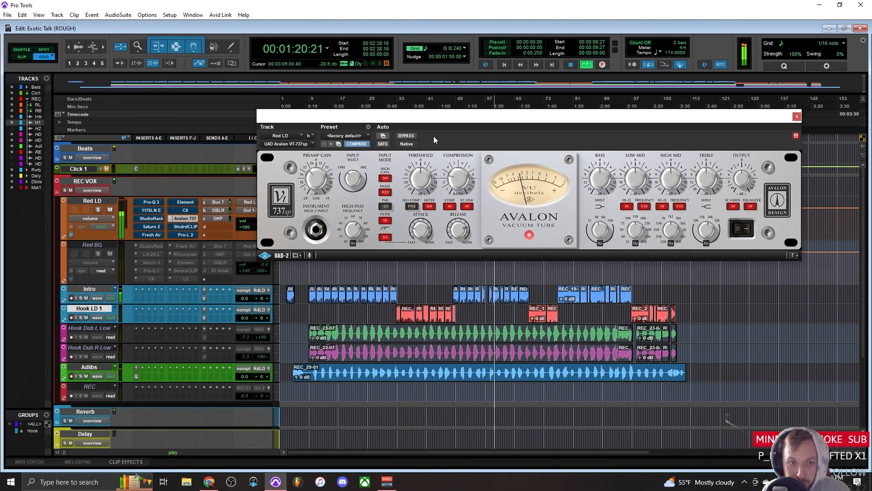
{"action": "left_click", "coordinate": [412, 137]}
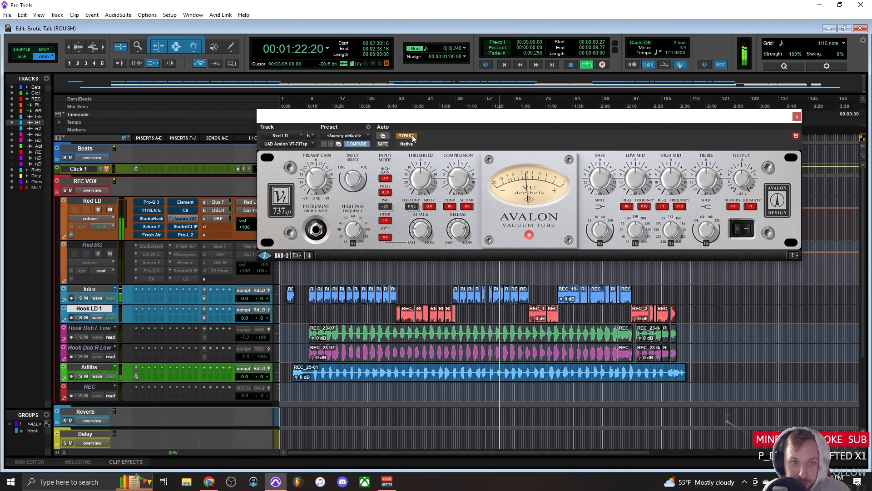
Compare the vocal with the Avalon VT-737sp bypassed and active, leave it active, and close the plug-in.
{"action": "left_click", "coordinate": [412, 136]}
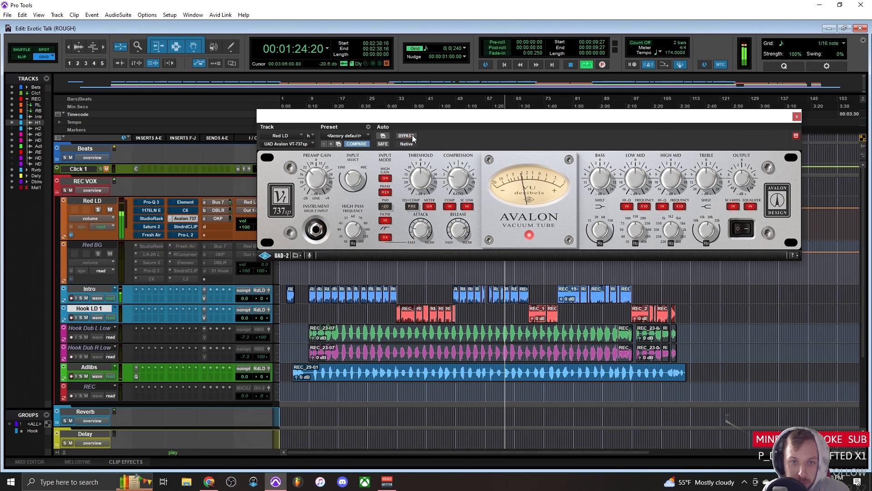
{"action": "left_click", "coordinate": [412, 136]}
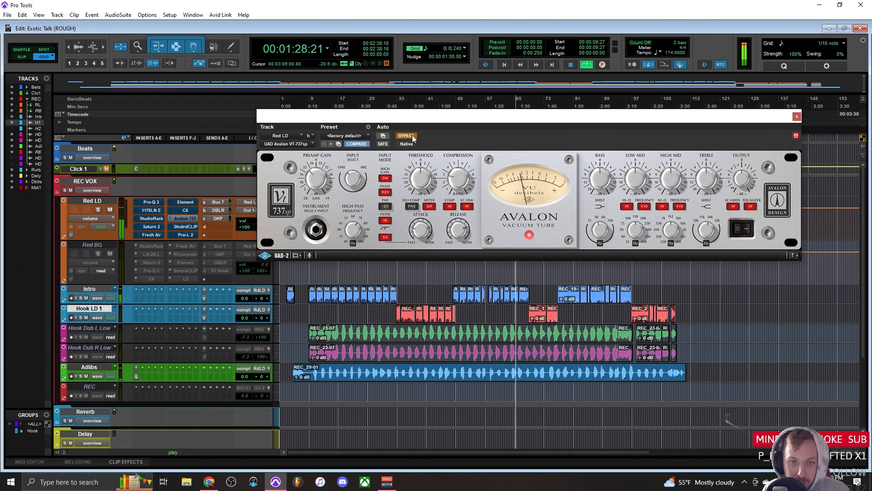
{"action": "left_click", "coordinate": [412, 136]}
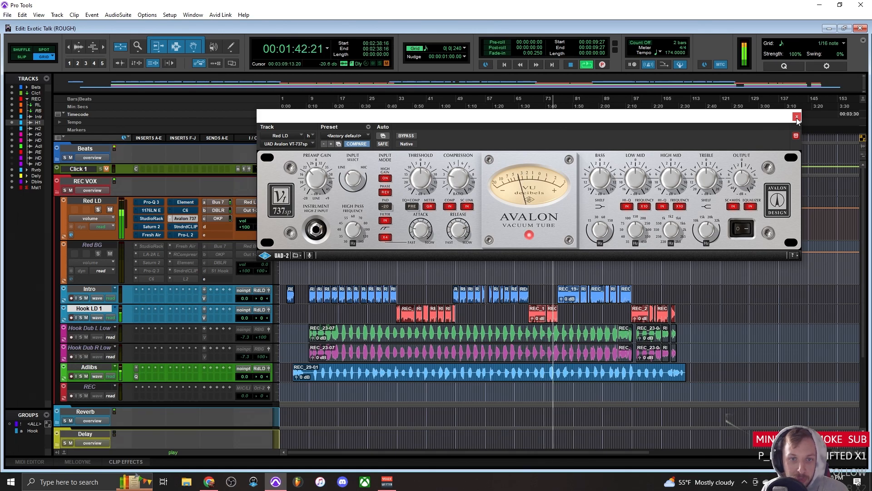
{"action": "left_click", "coordinate": [185, 218]}
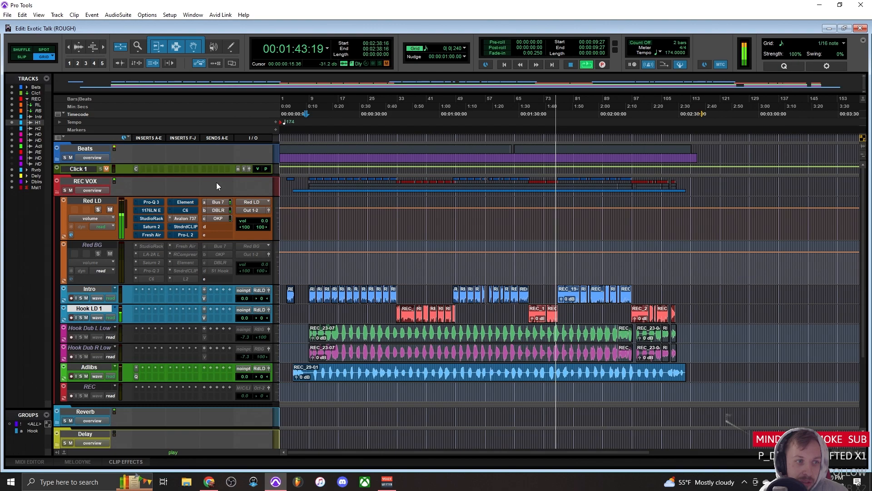
Open Pro-Q 3 on Red LD and toggle its bypass during playback to compare the vocal.
{"action": "left_click", "coordinate": [150, 202]}
{"action": "left_click_drag", "start_coordinate": [497, 117], "coordinate": [513, 98]}
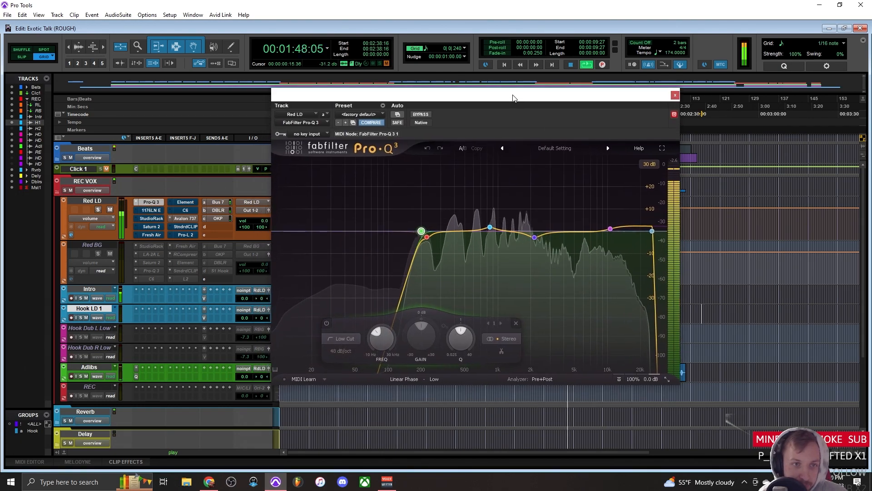
{"action": "left_click", "coordinate": [421, 115]}
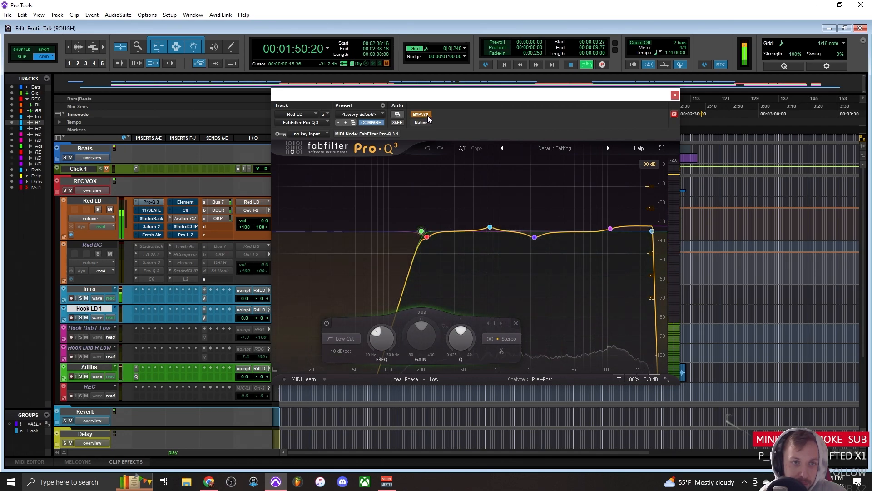
{"action": "left_click", "coordinate": [425, 114]}
Audition the bell cut near 224 Hz by switching it off and on, and fine-tune the low-cut band at about 200 Hz.
{"action": "mouse_move", "coordinate": [421, 232]}
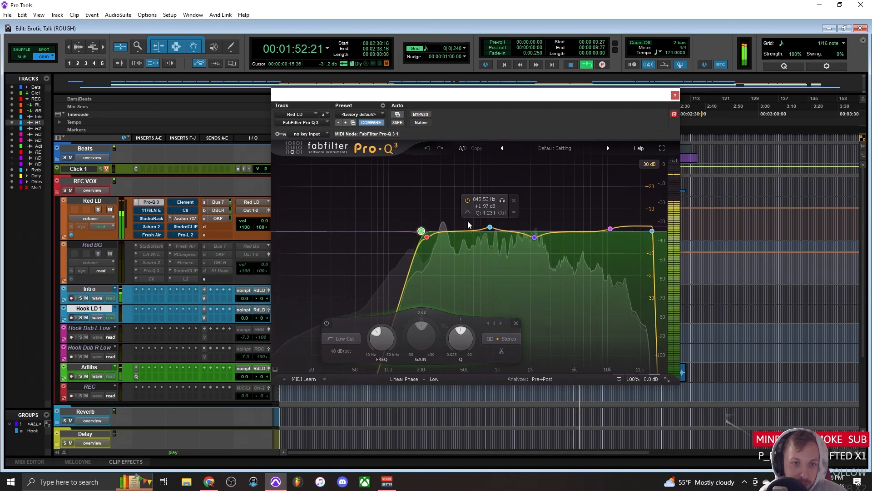
{"action": "left_click", "coordinate": [405, 252]}
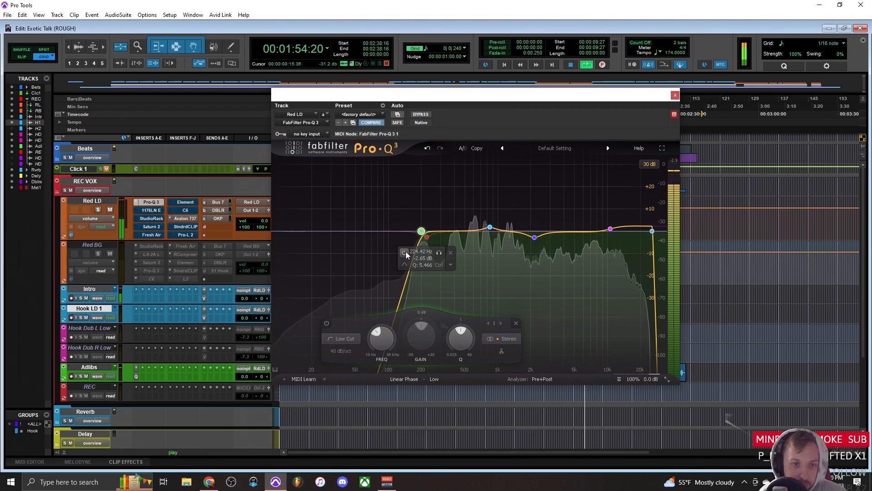
{"action": "mouse_move", "coordinate": [422, 231]}
{"action": "left_mouse_down"}
{"action": "mouse_move", "coordinate": [378, 231]}
{"action": "mouse_move", "coordinate": [421, 233]}
{"action": "left_mouse_up"}
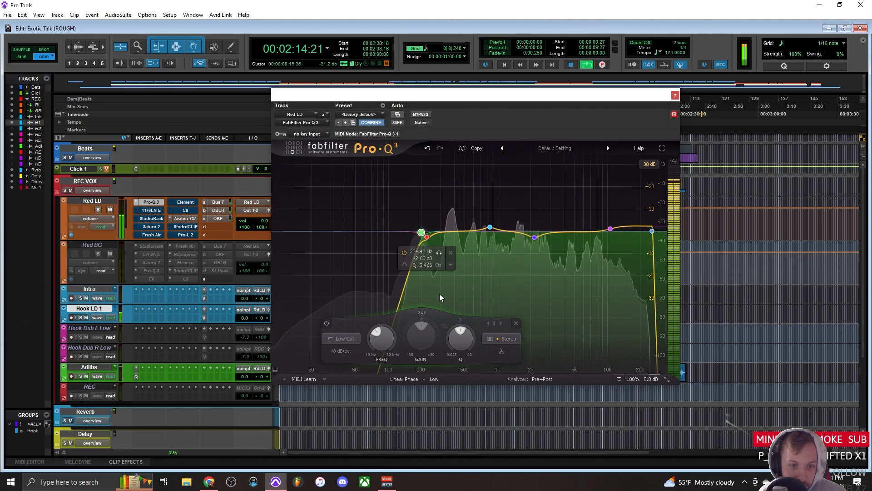
{"action": "left_click", "coordinate": [427, 240]}
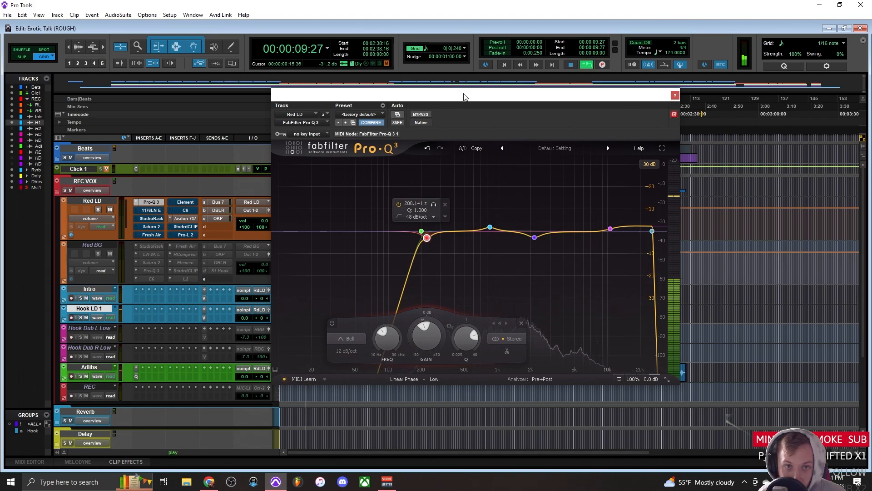
Solo the 224 Hz bell to audition it, narrow its Q to 7.663, and set it to about 222 Hz and -4.49 dB.
{"action": "left_click_drag", "start_coordinate": [468, 95], "coordinate": [559, 105]}
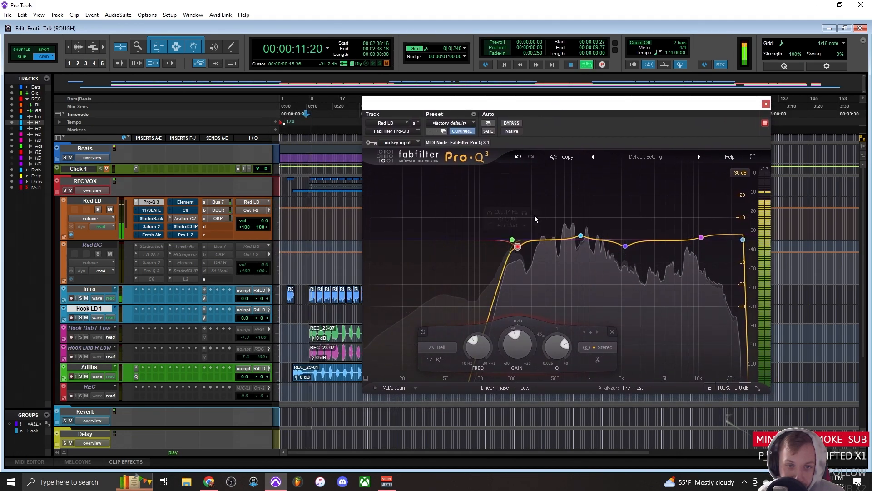
{"action": "scroll", "coordinate": [517, 252], "scroll_direction": "up", "scroll_amount": 2}
{"action": "left_click", "coordinate": [530, 264]}
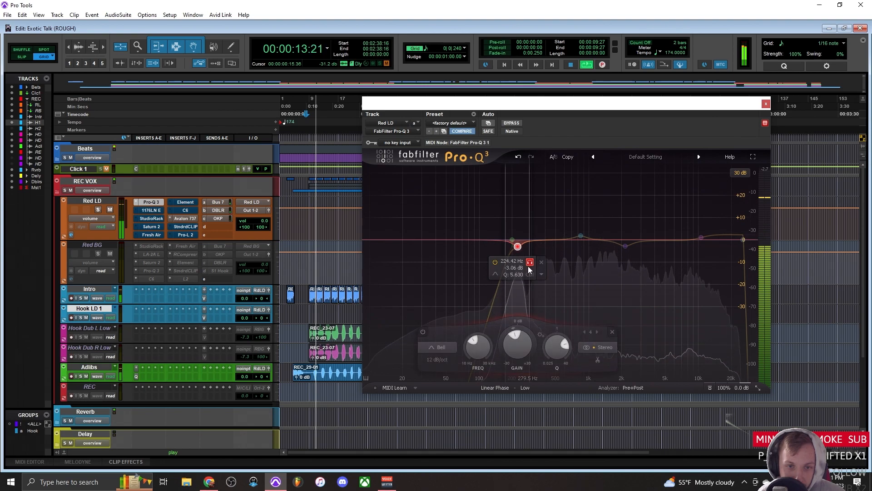
{"action": "left_click", "coordinate": [529, 263]}
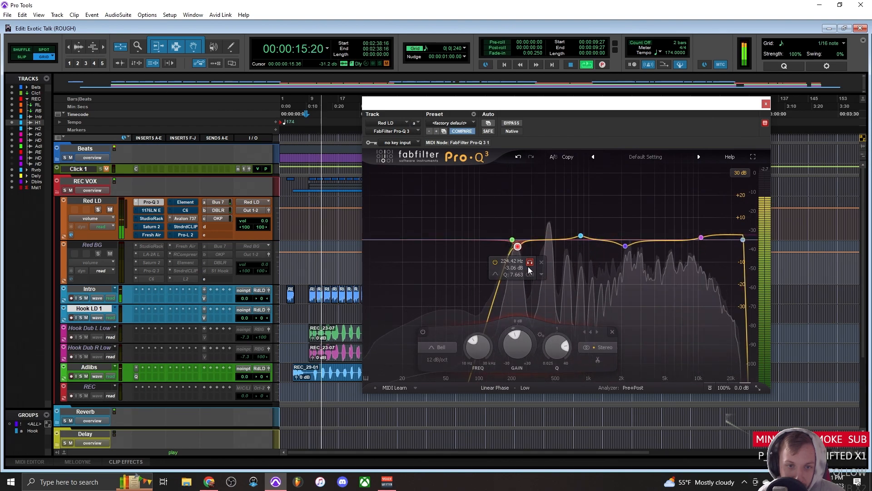
{"action": "scroll", "coordinate": [522, 257], "scroll_direction": "up", "scroll_amount": 2}
{"action": "left_click_drag", "start_coordinate": [519, 250], "coordinate": [519, 253]}
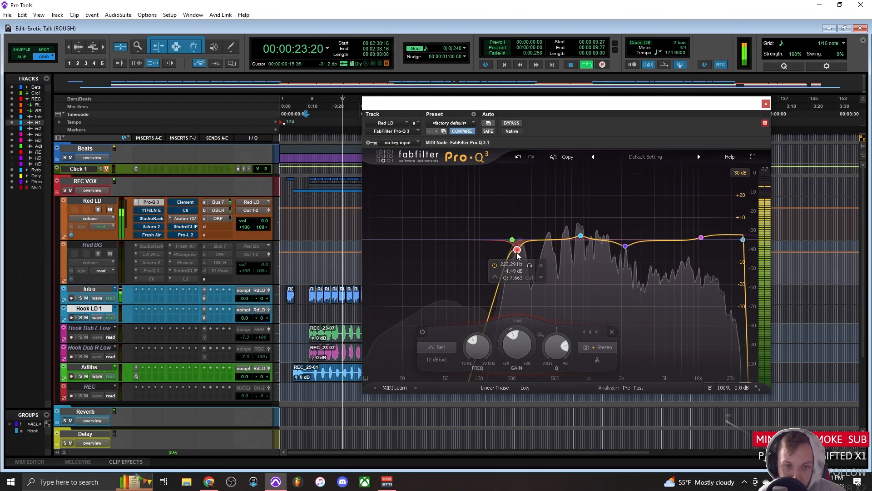
Toggle the 222 Hz cut and the 845.53 Hz boost off and on to hear each band's effect, and stop playback.
{"action": "left_click", "coordinate": [495, 266]}
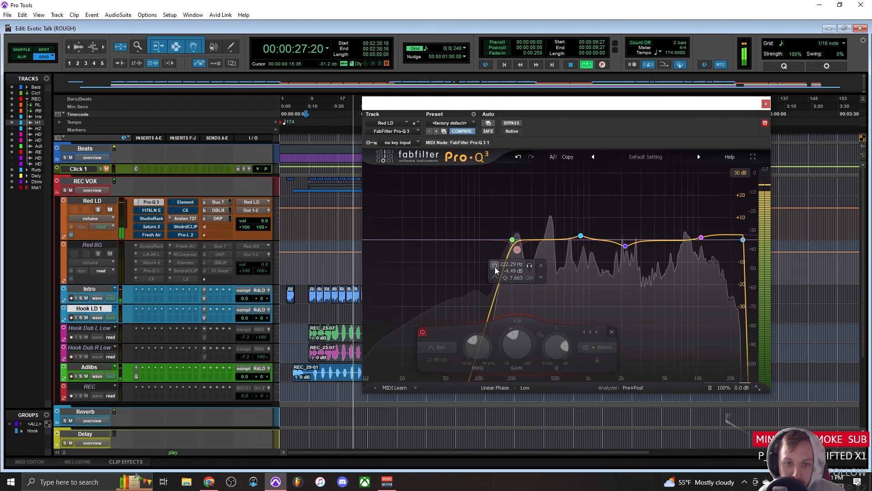
{"action": "left_click", "coordinate": [494, 266]}
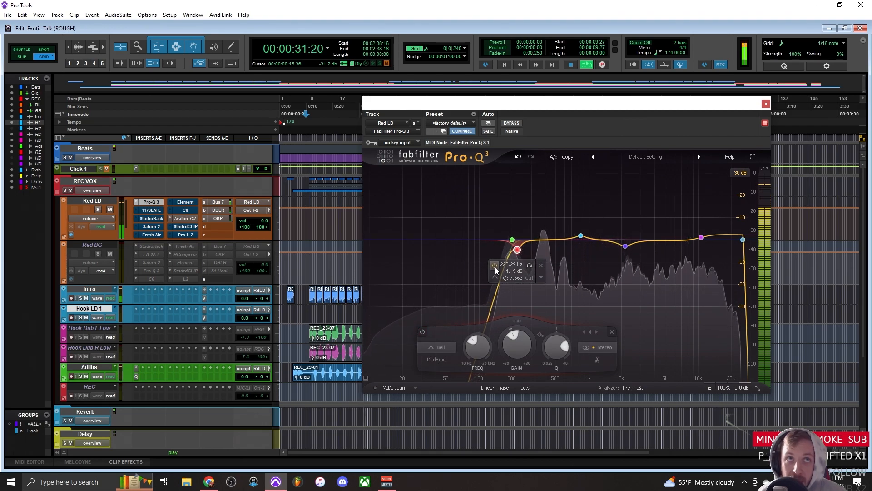
{"action": "left_click", "coordinate": [580, 235]}
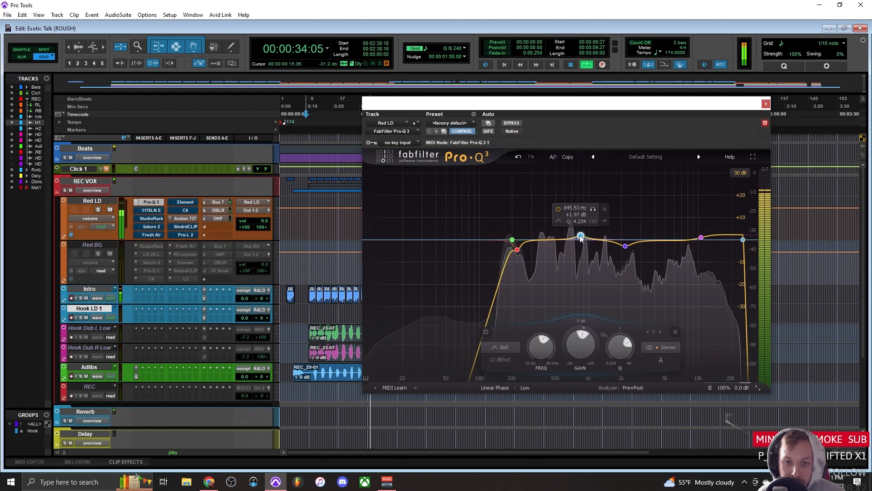
{"action": "left_click", "coordinate": [558, 209]}
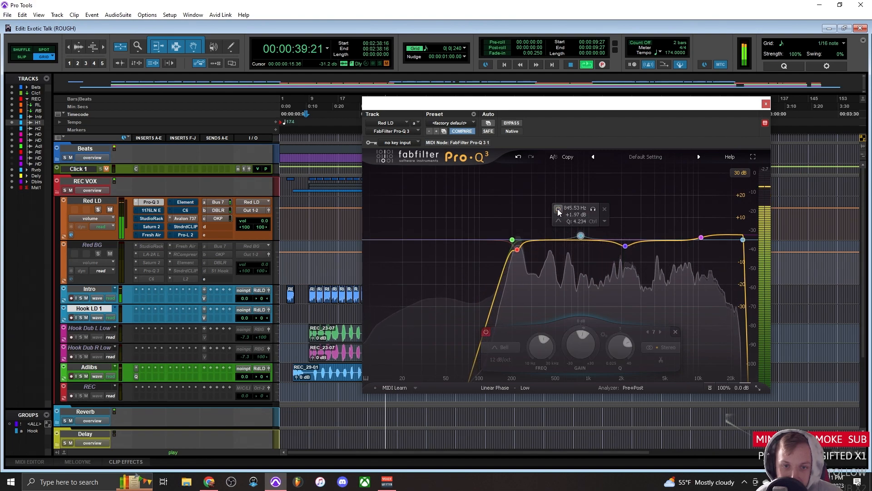
{"action": "left_click", "coordinate": [558, 209]}
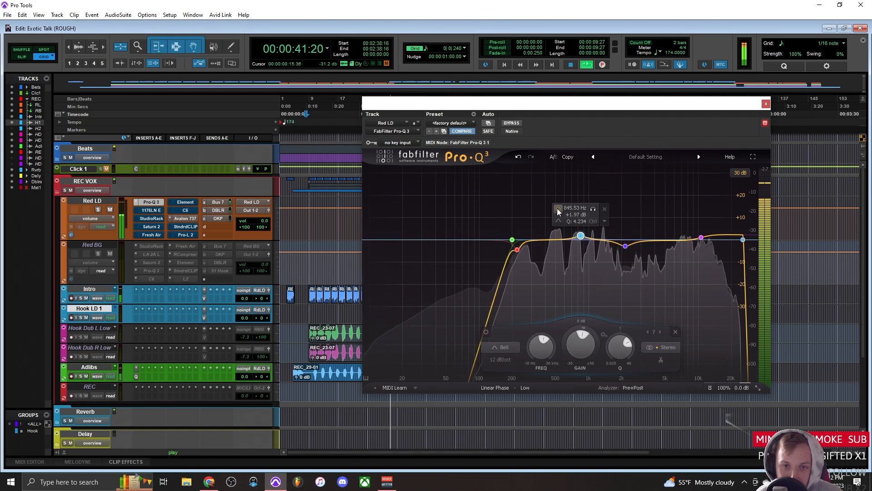
{"action": "key", "text": "space"}
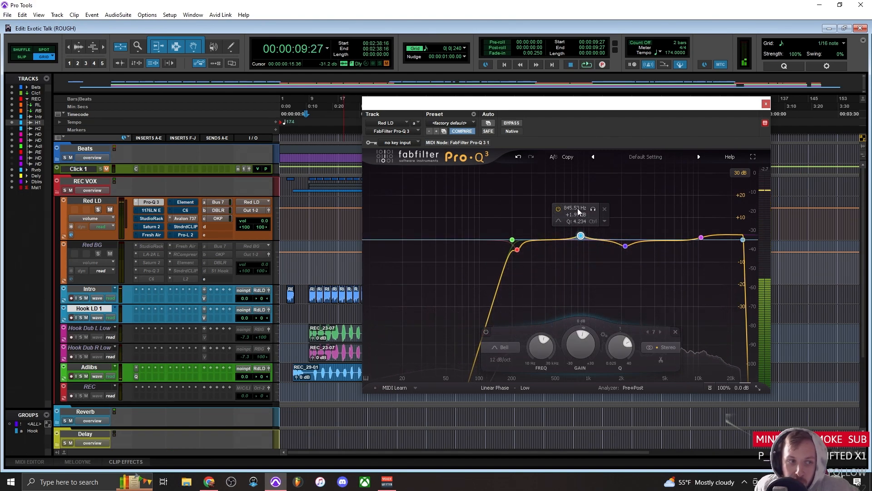
Expand the Beats folder and, during playback, overlay the Doubler 2 spectrum in the analyzer of Red LD's Pro-Q 3.
{"action": "left_click", "coordinate": [59, 157]}
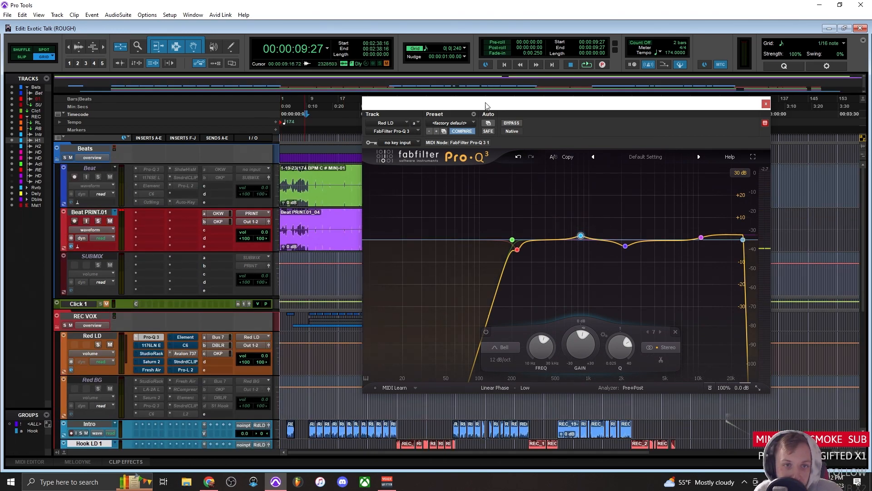
{"action": "left_click_drag", "start_coordinate": [558, 104], "coordinate": [552, 108]}
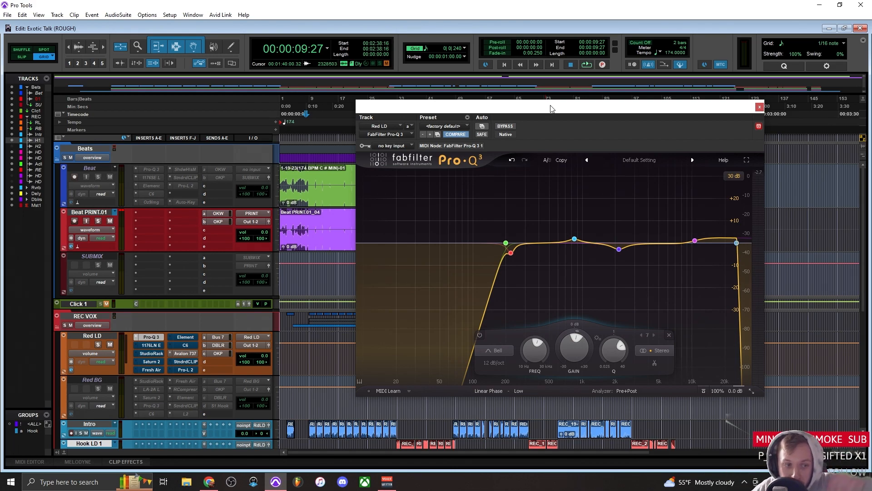
{"action": "left_click", "coordinate": [628, 391]}
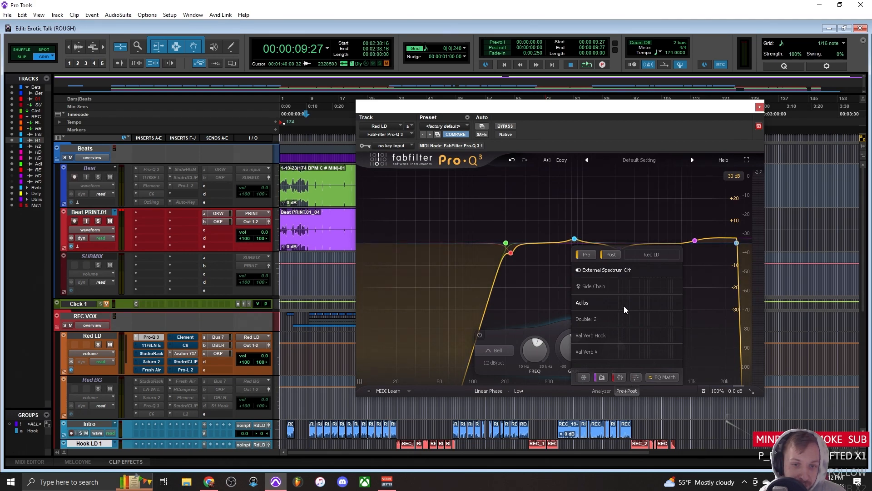
{"action": "key", "text": "space"}
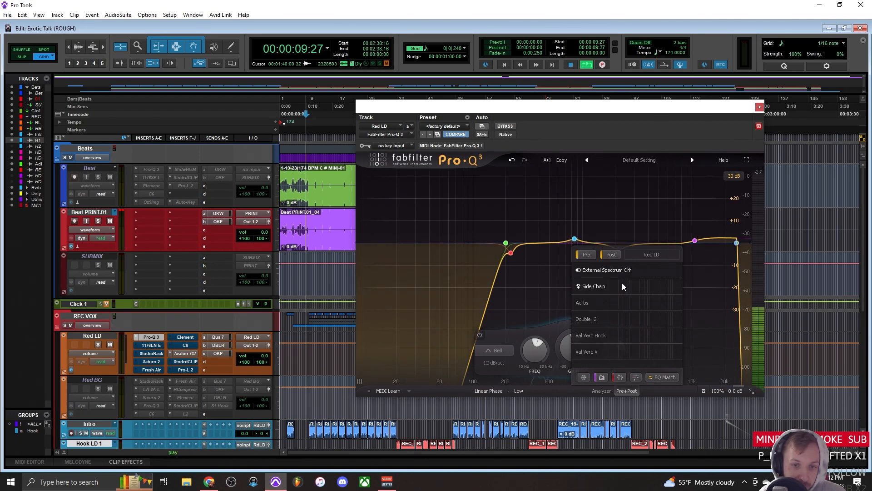
{"action": "left_click", "coordinate": [622, 284]}
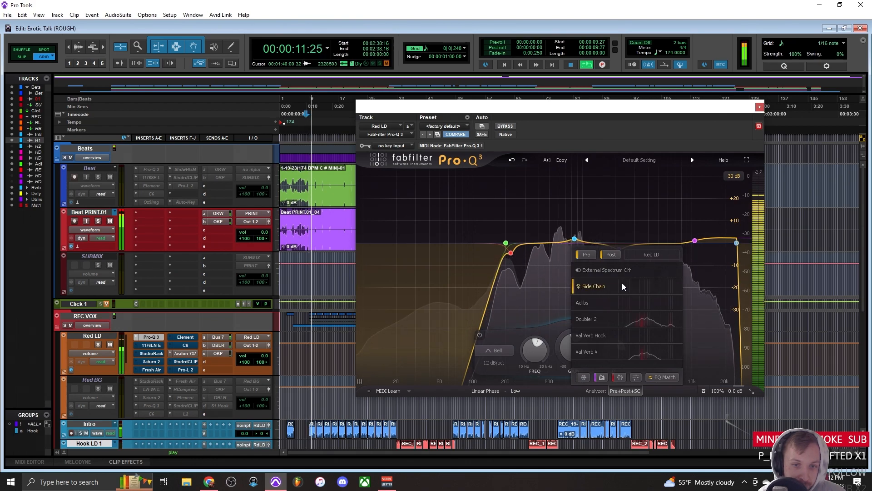
{"action": "left_click", "coordinate": [632, 353]}
{"action": "left_click", "coordinate": [640, 320]}
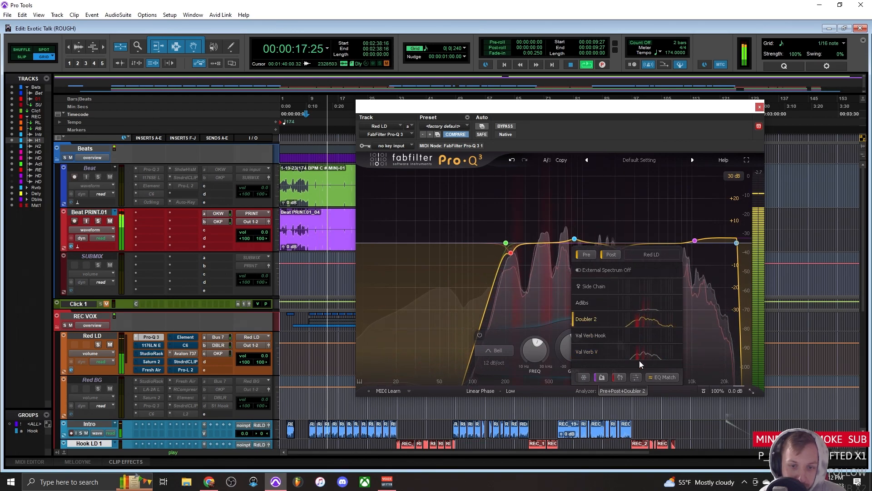
{"action": "left_click", "coordinate": [634, 390]}
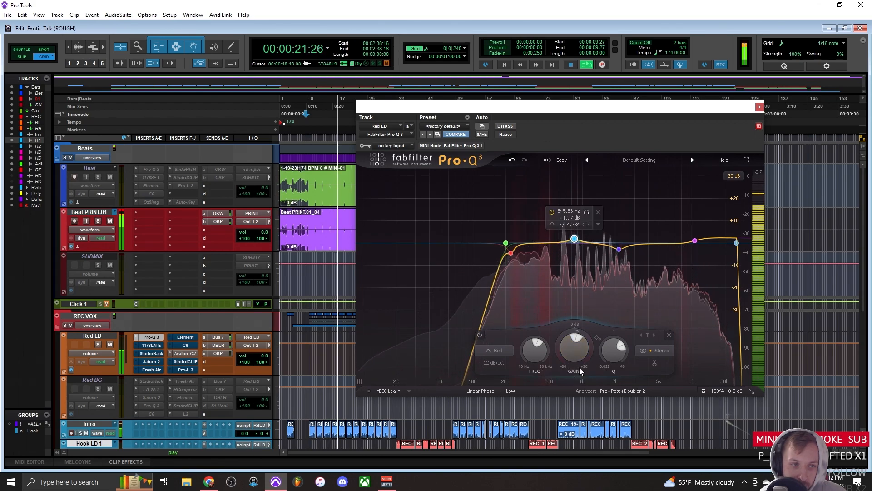
Insert Pro-Q 3 in the first slot of the Beat PRINT.01 track and load its factory default preset.
{"action": "left_click", "coordinate": [142, 213]}
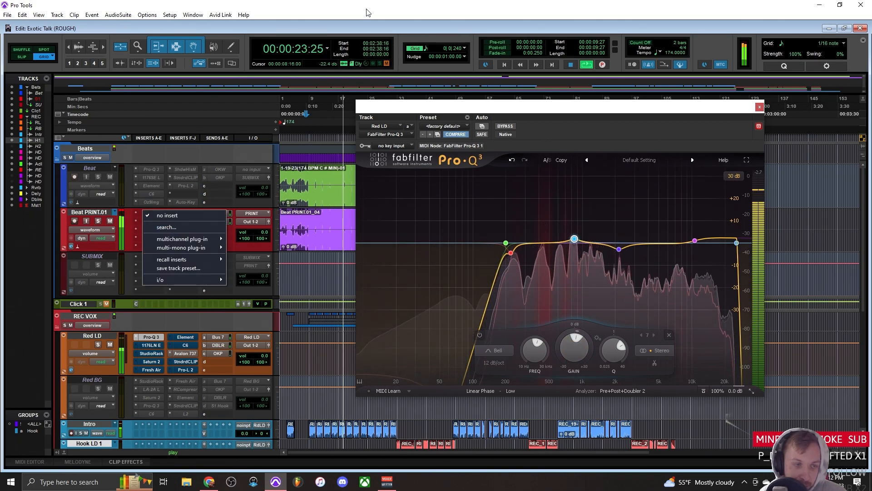
{"action": "left_click", "coordinate": [366, 11]}
{"action": "left_click_drag", "start_coordinate": [133, 219], "coordinate": [144, 213]}
{"action": "left_click", "coordinate": [143, 214]}
{"action": "left_click", "coordinate": [452, 126]}
{"action": "left_click", "coordinate": [476, 148]}
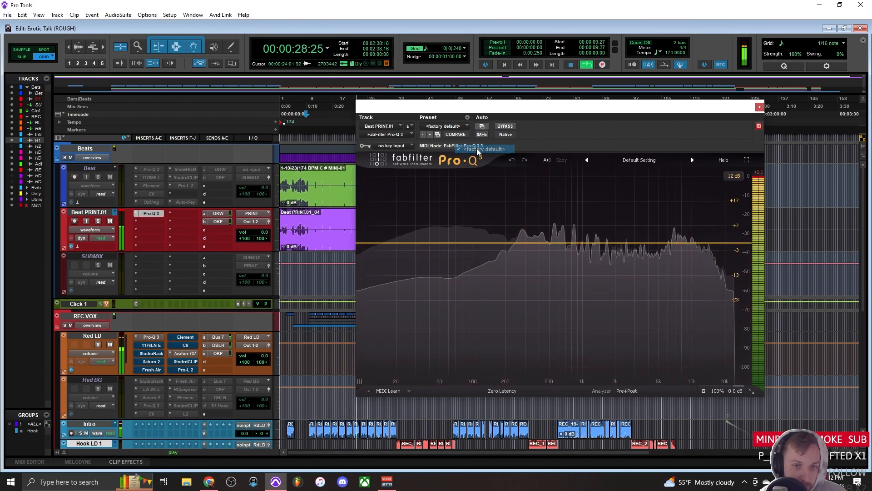
Overlay the Red LD spectrum in the analyzer of Beat PRINT.01's Pro-Q 3.
{"action": "left_click", "coordinate": [630, 390]}
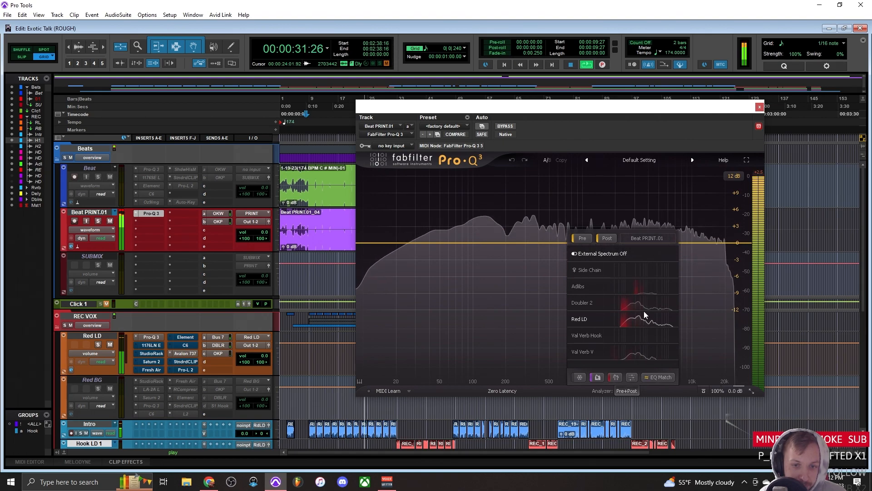
{"action": "left_click", "coordinate": [639, 319]}
{"action": "left_click", "coordinate": [628, 392]}
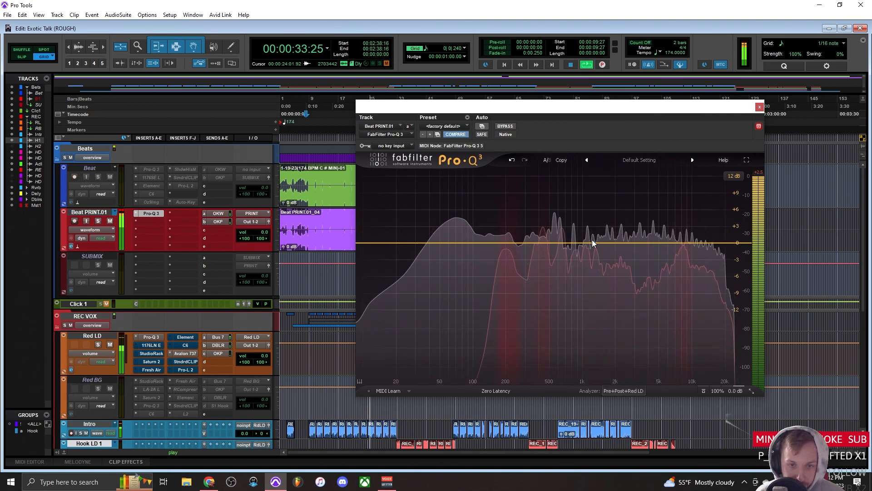
Toggle the bypass of Beat PRINT.01's Pro-Q 3 to compare the beat, leave it active, and stop playback.
{"action": "left_click", "coordinate": [504, 126]}
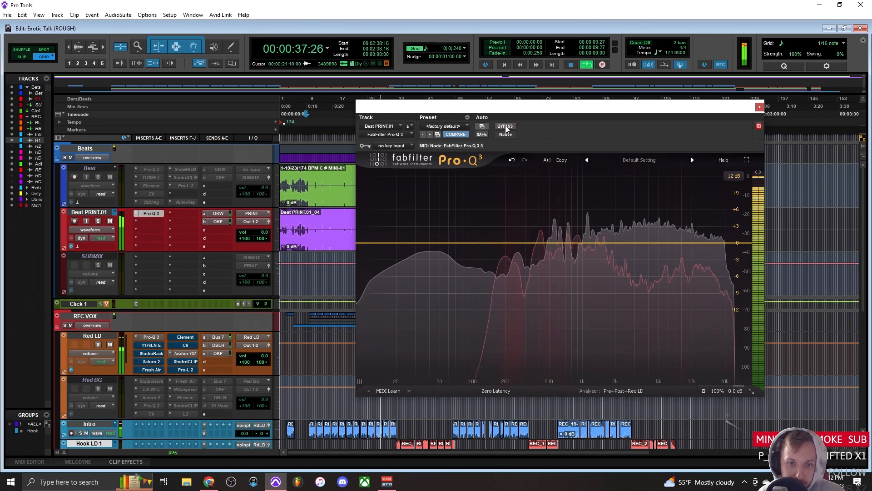
{"action": "left_click", "coordinate": [507, 128]}
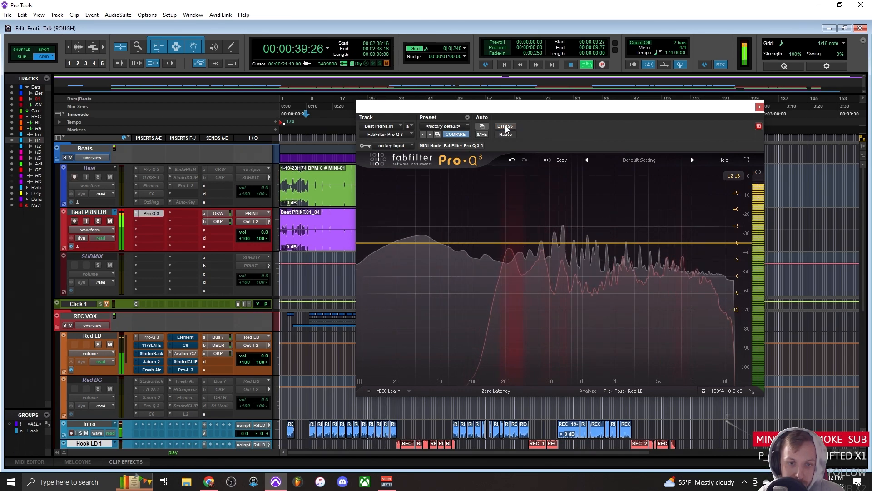
{"action": "left_click", "coordinate": [506, 128]}
{"action": "left_click", "coordinate": [506, 128]}
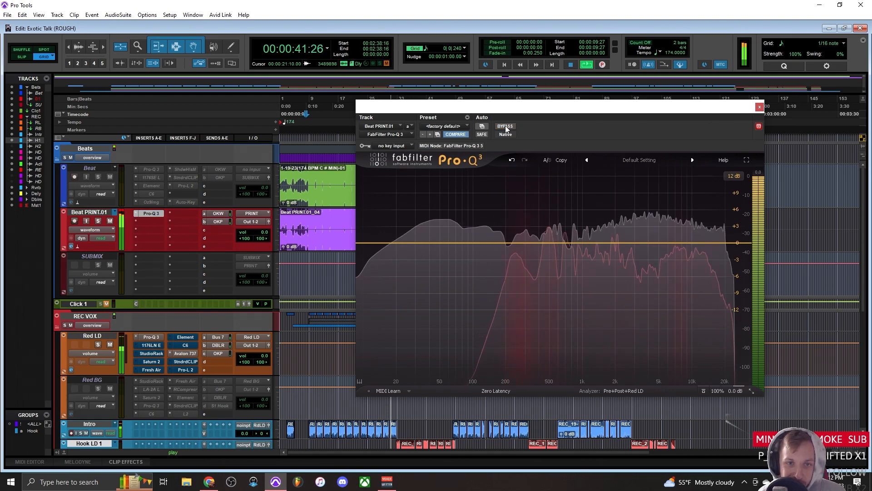
{"action": "key", "text": "space"}
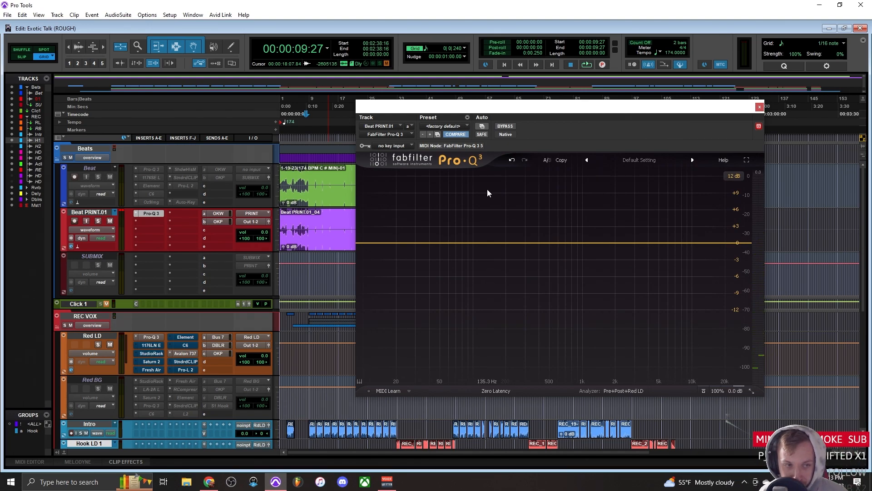
Check the external spectrum sources available in the analyzer of Beat PRINT.01's Pro-Q 3.
{"action": "key", "text": "space"}
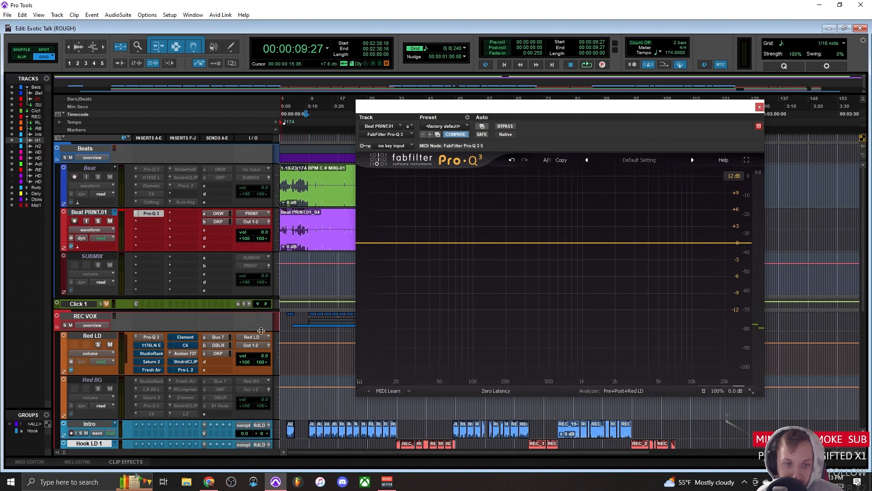
{"action": "left_click", "coordinate": [620, 391]}
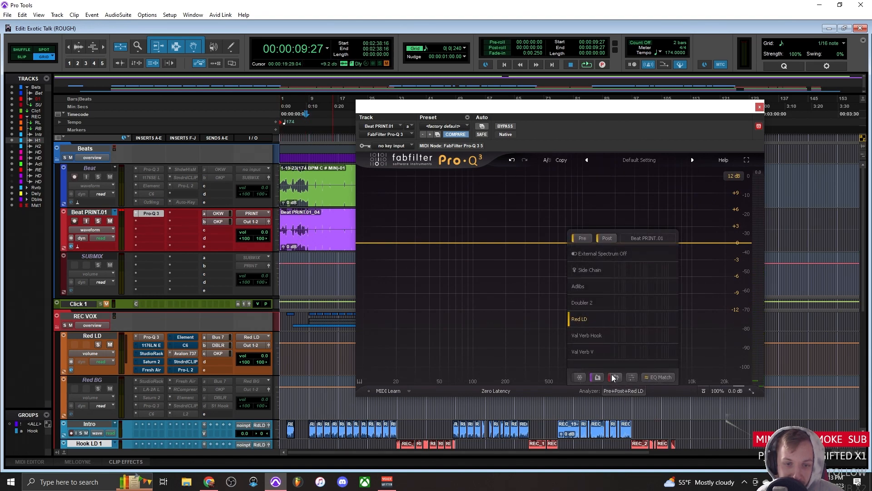
{"action": "left_click", "coordinate": [618, 390]}
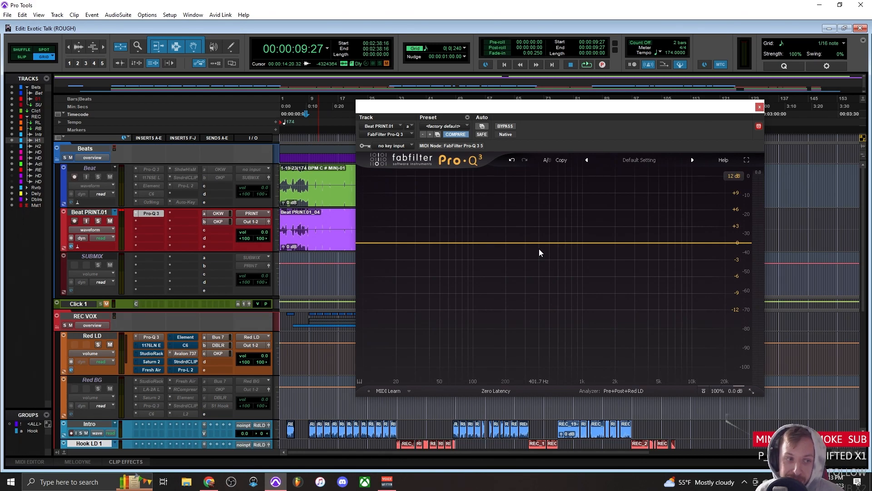
During playback, add a bell band at about 837 Hz and -0.08 dB in Beat PRINT.01's Pro-Q 3, and stop playback.
{"action": "key", "text": "space"}
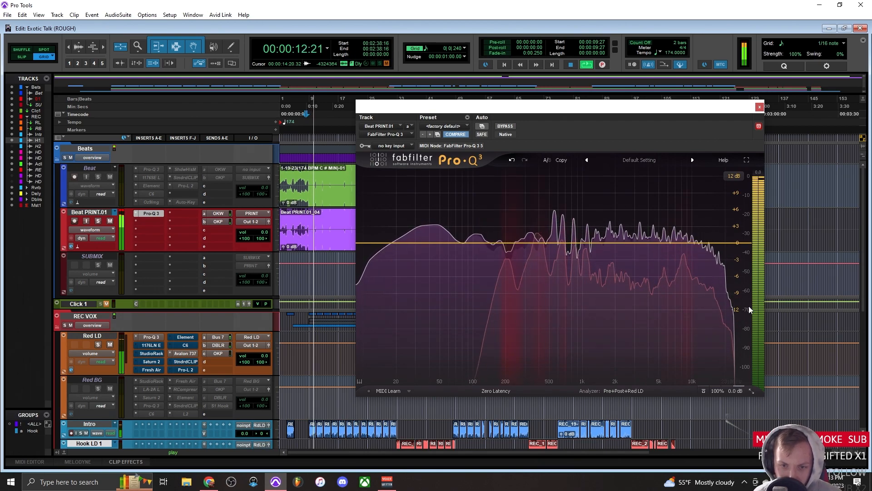
{"action": "left_click", "coordinate": [585, 242]}
{"action": "mouse_move", "coordinate": [585, 241]}
{"action": "left_mouse_down"}
{"action": "mouse_move", "coordinate": [567, 244]}
{"action": "mouse_move", "coordinate": [575, 246]}
{"action": "left_mouse_up"}
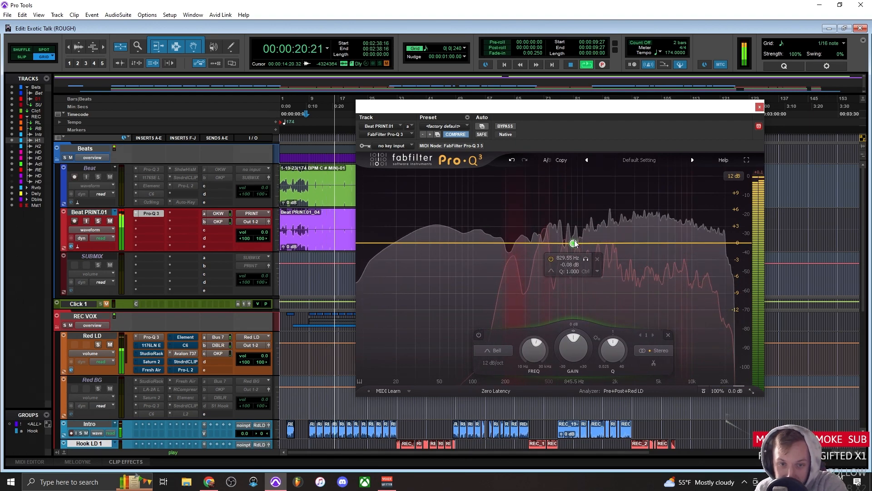
{"action": "key", "text": "space"}
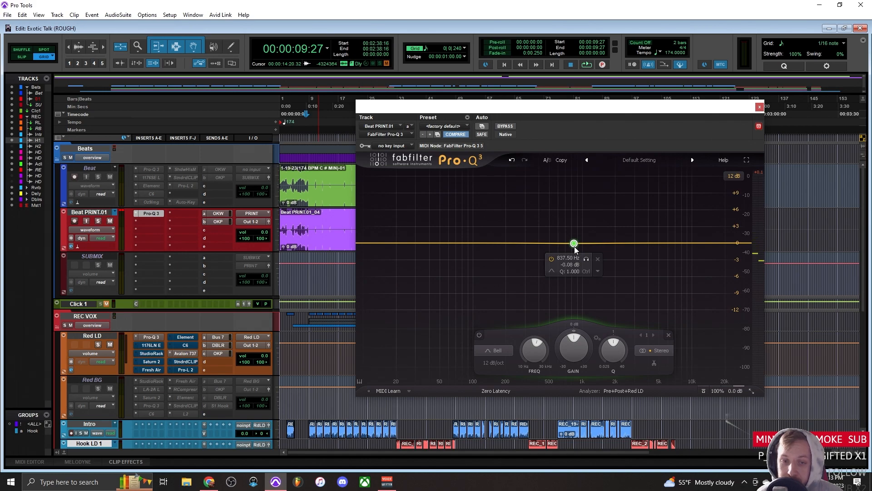
Resume playback, open Red LD's Pro-Q 3 and toggle its 845.53 Hz band twice to compare, leaving it enabled.
{"action": "key", "text": "space"}
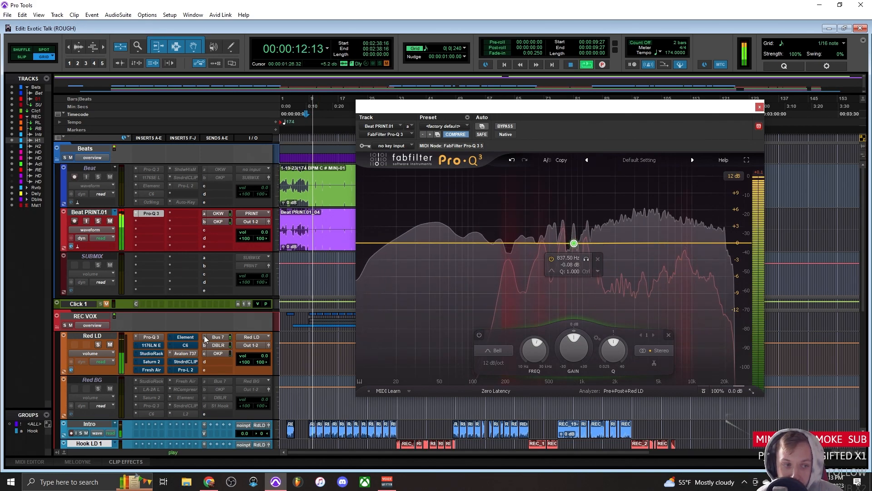
{"action": "left_click", "coordinate": [151, 337]}
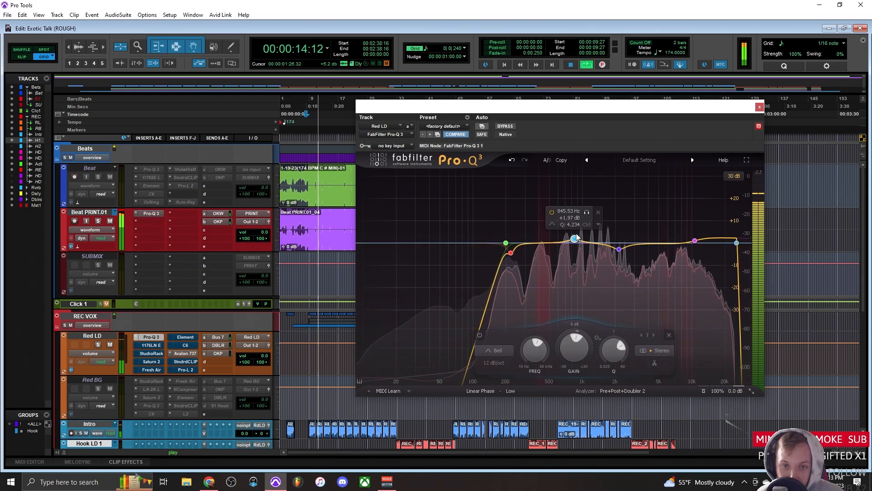
{"action": "mouse_move", "coordinate": [570, 344]}
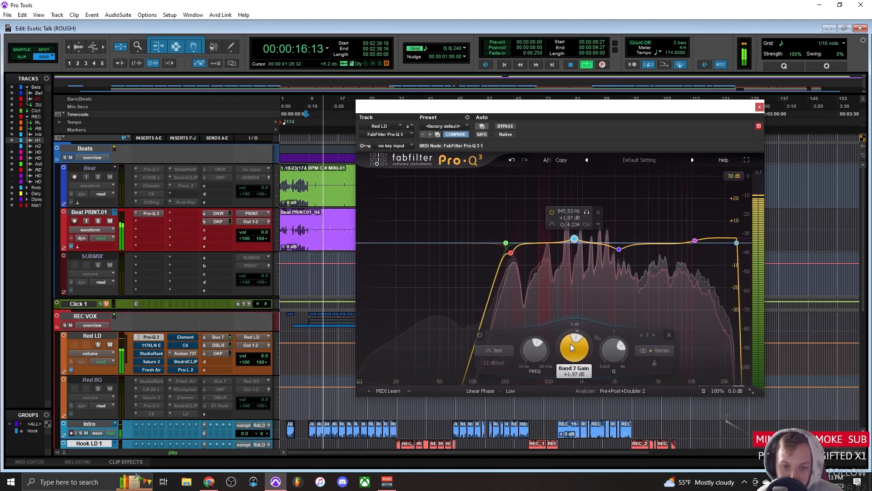
{"action": "mouse_move", "coordinate": [575, 239]}
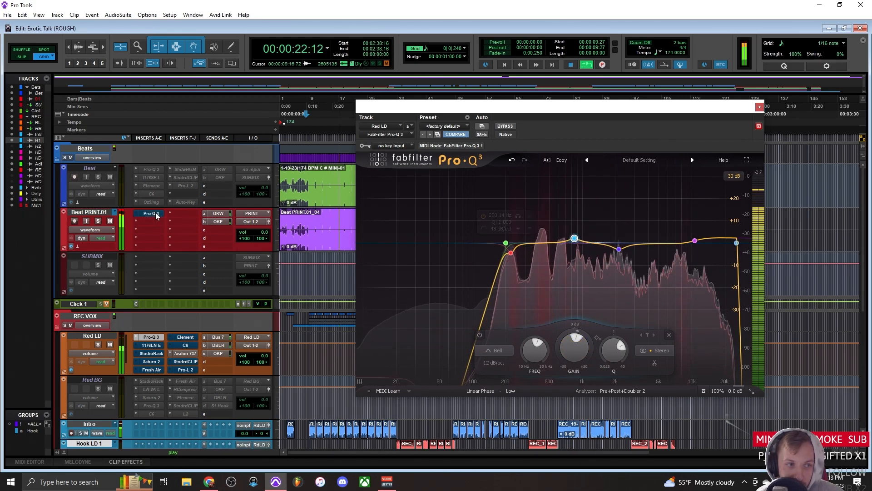
{"action": "left_click", "coordinate": [552, 211]}
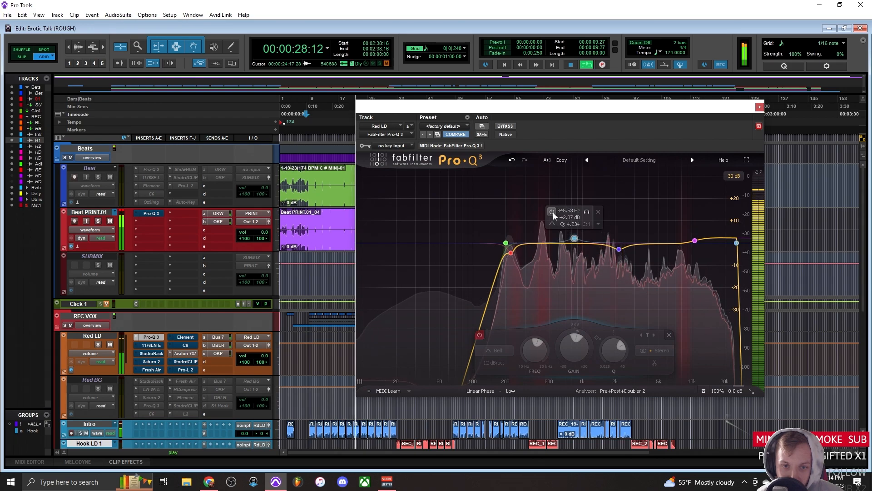
{"action": "left_click", "coordinate": [552, 212]}
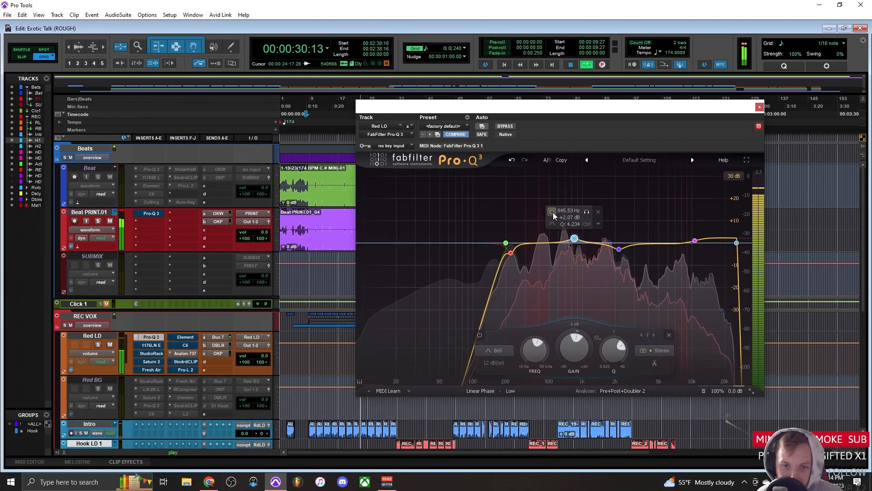
{"action": "left_click", "coordinate": [552, 211]}
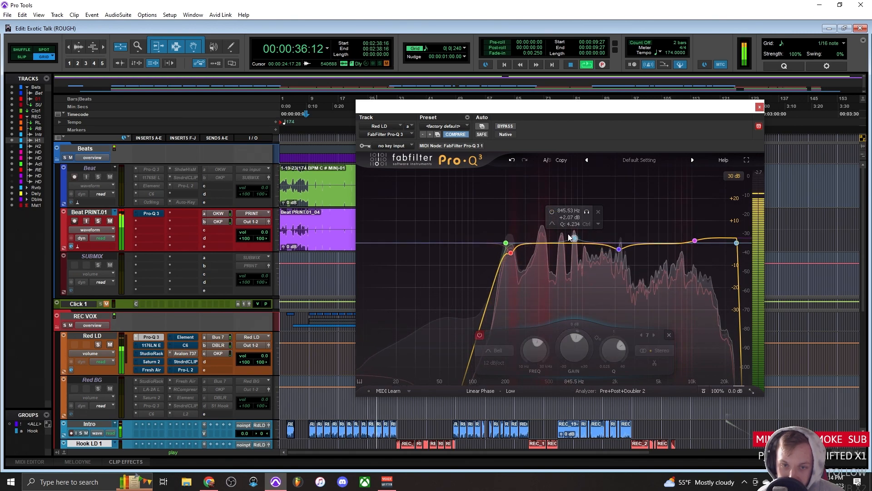
{"action": "left_click", "coordinate": [551, 210]}
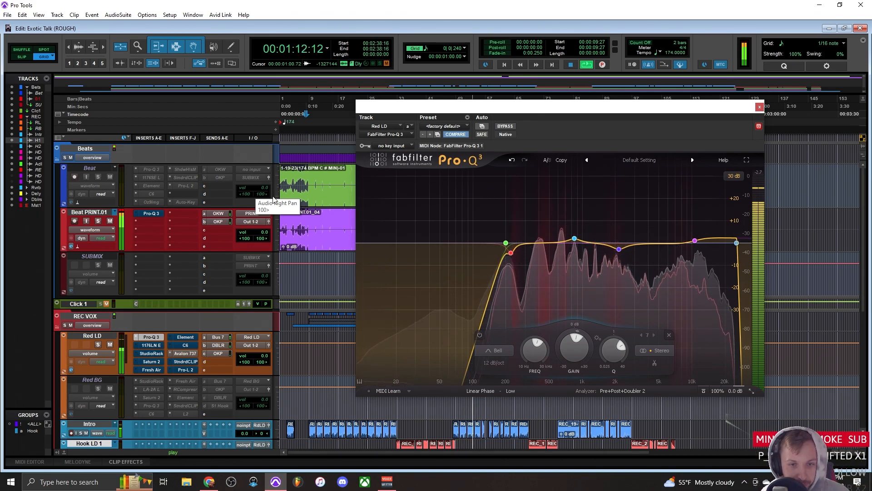
Solo the 2154.2 Hz cut band in Red LD's Pro-Q 3 to audition it, and unsolo it.
{"action": "left_click", "coordinate": [619, 250]}
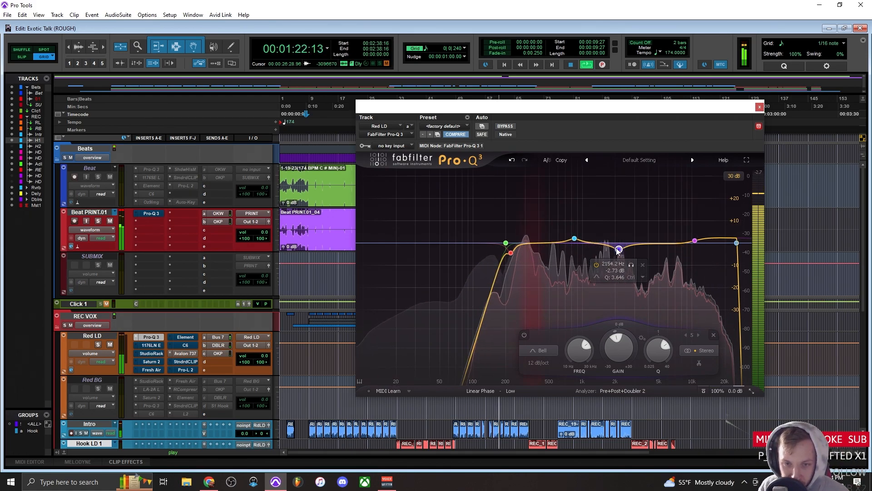
{"action": "left_click", "coordinate": [631, 265]}
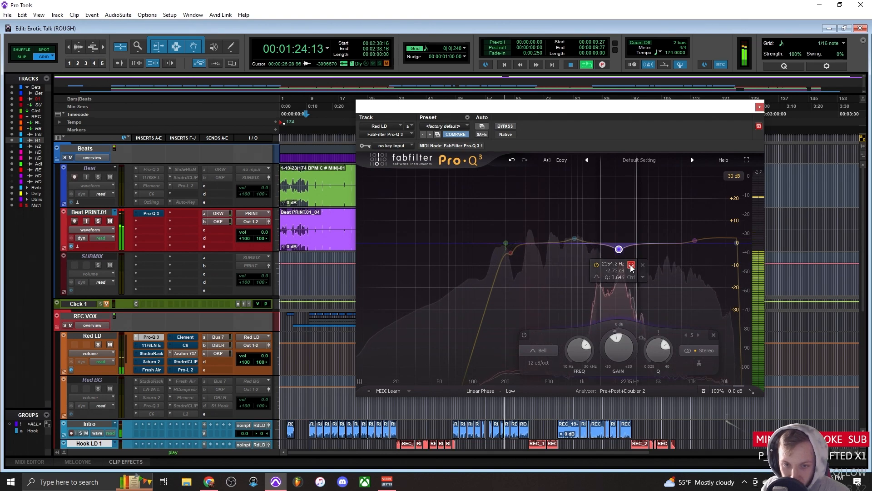
{"action": "left_click", "coordinate": [630, 265]}
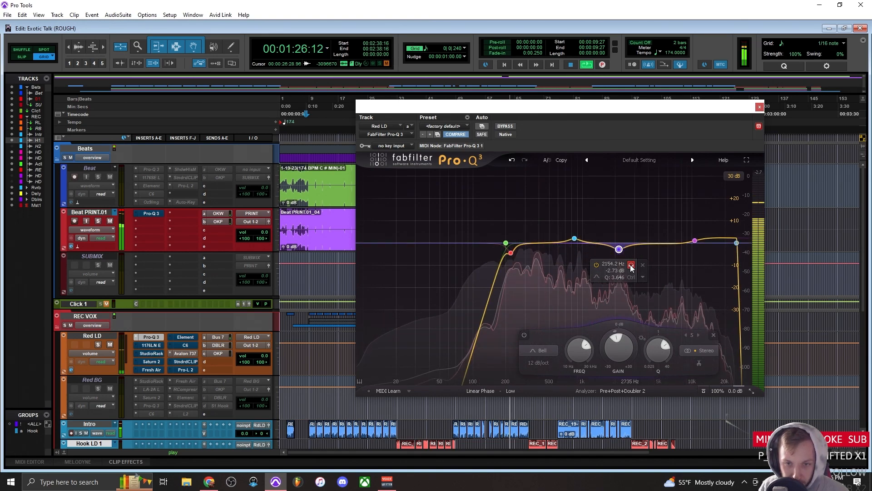
Narrow the 2154.2 Hz band to Q 7.625, sweep it at +30 dB to about 2238 Hz, and toggle it to compare.
{"action": "scroll", "coordinate": [618, 250], "scroll_direction": "up", "scroll_amount": 10}
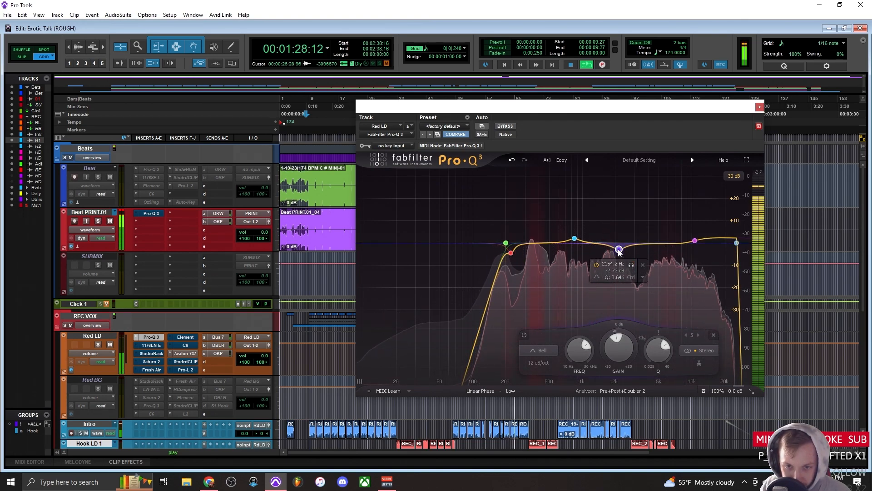
{"action": "scroll", "coordinate": [618, 243], "scroll_direction": "down", "scroll_amount": 6}
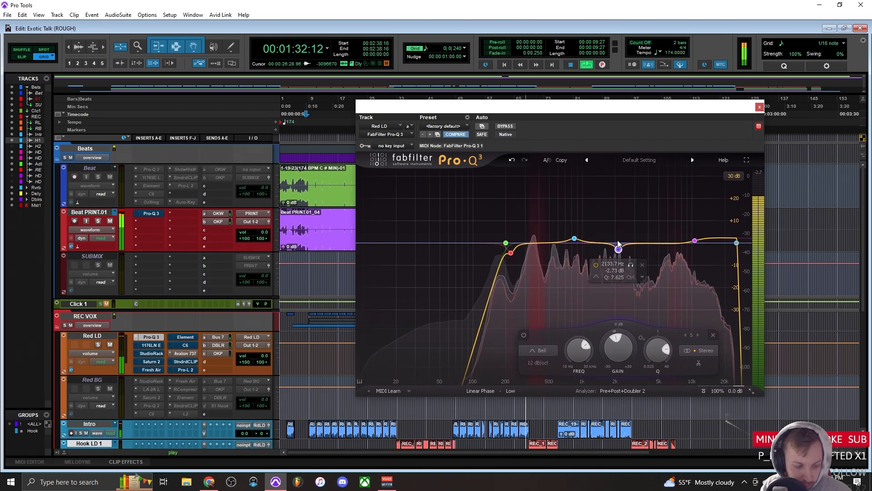
{"action": "left_click_drag", "start_coordinate": [618, 241], "coordinate": [620, 144]}
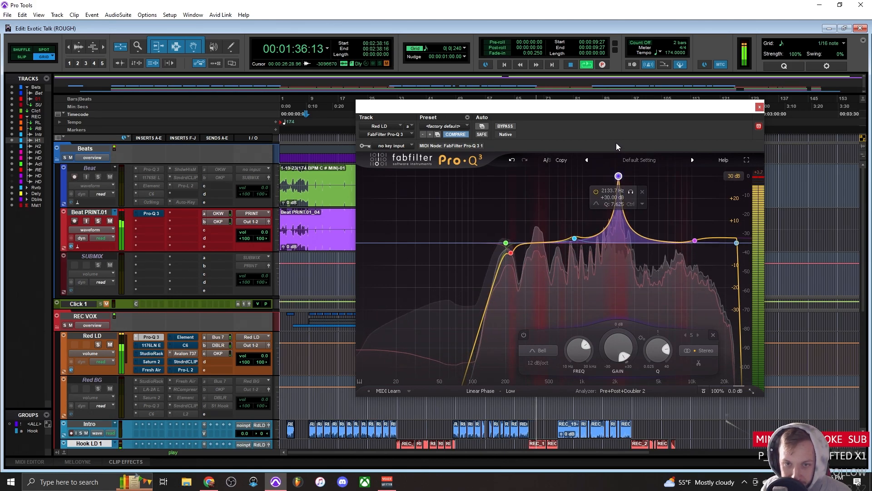
{"action": "left_click_drag", "start_coordinate": [620, 177], "coordinate": [621, 176]}
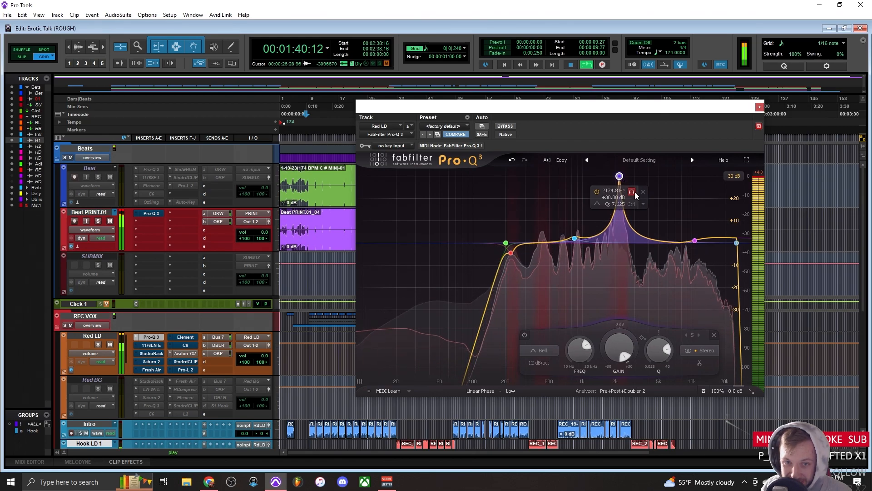
{"action": "left_click", "coordinate": [632, 192]}
{"action": "mouse_move", "coordinate": [636, 193]}
{"action": "left_mouse_down"}
{"action": "mouse_move", "coordinate": [663, 194]}
{"action": "mouse_move", "coordinate": [637, 190]}
{"action": "left_mouse_up"}
{"action": "left_click", "coordinate": [598, 191]}
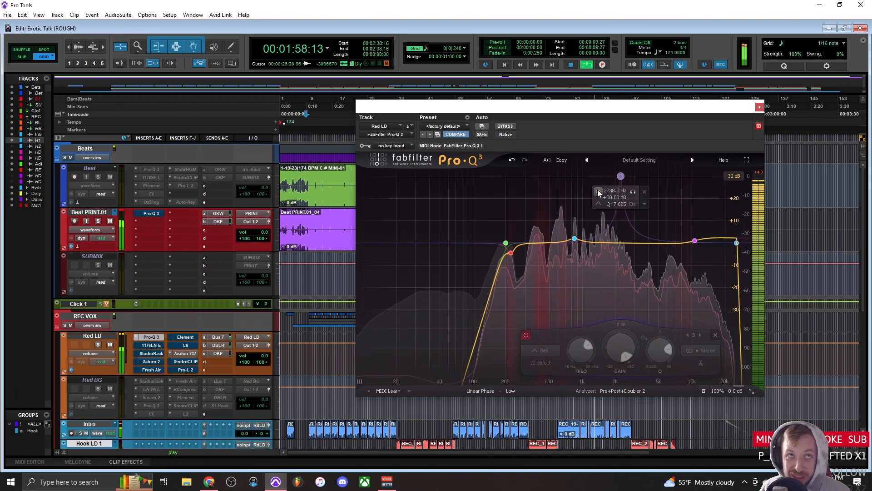
{"action": "left_click", "coordinate": [597, 191]}
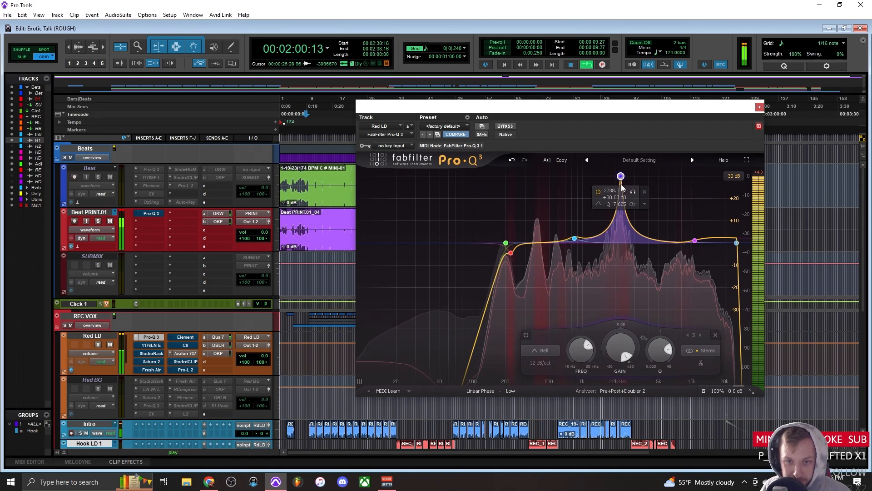
Lower the 2238 Hz band's gain to about -2.86 dB and toggle the band to compare, leaving it enabled.
{"action": "left_click_drag", "start_coordinate": [618, 182], "coordinate": [616, 252]}
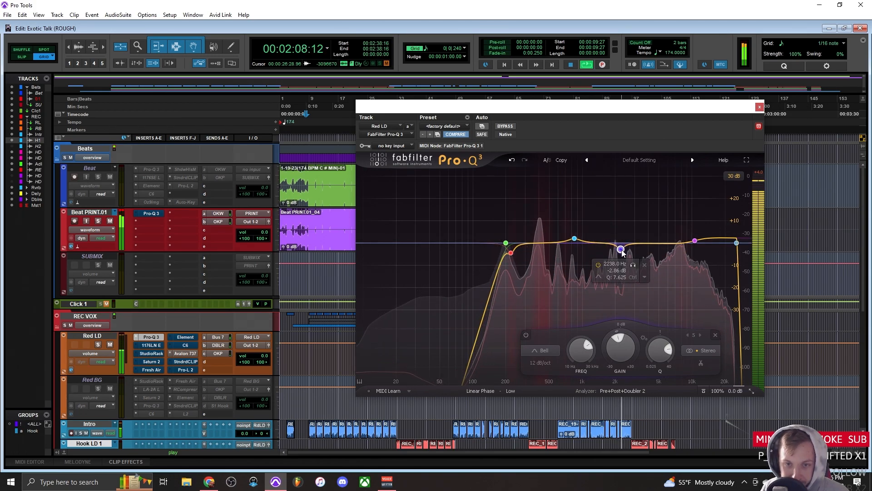
{"action": "left_click", "coordinate": [599, 267]}
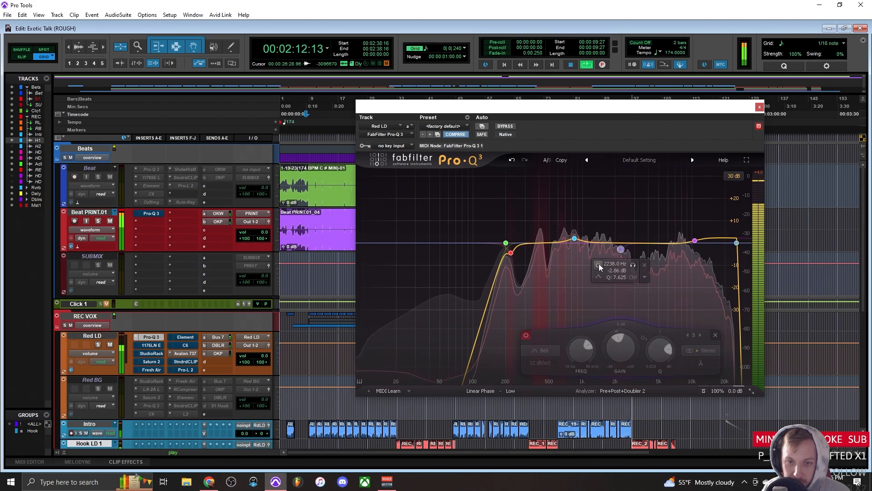
{"action": "left_click", "coordinate": [600, 266]}
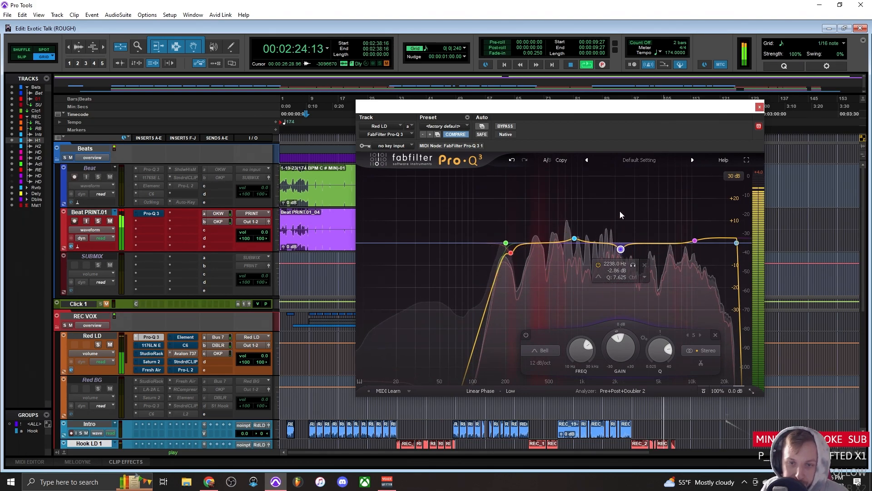
Select the 10602 Hz high-shelf band in Red LD's Pro-Q 3 and stop playback.
{"action": "left_click", "coordinate": [659, 243]}
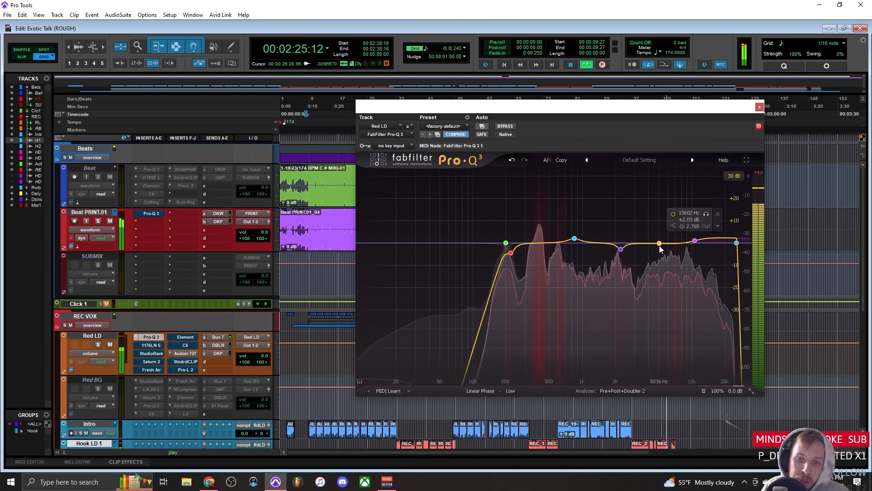
{"action": "left_click", "coordinate": [695, 241]}
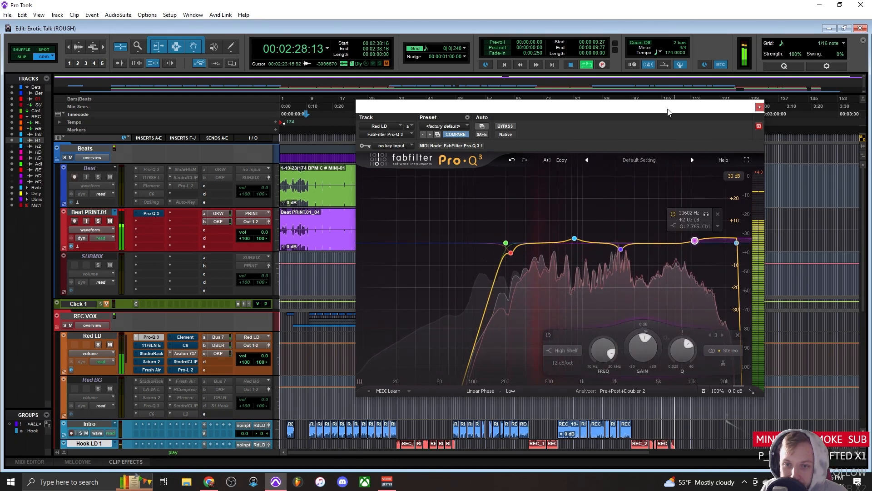
{"action": "key", "text": "space"}
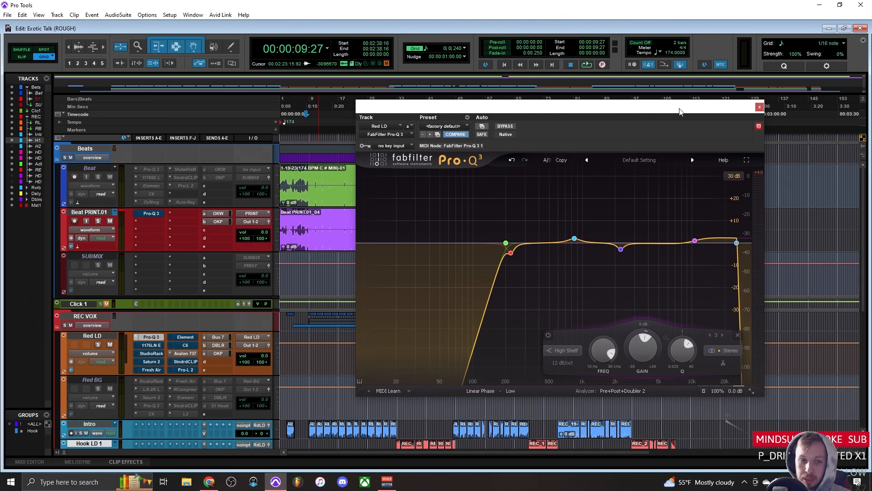
{"action": "left_click_drag", "start_coordinate": [654, 111], "coordinate": [649, 111]}
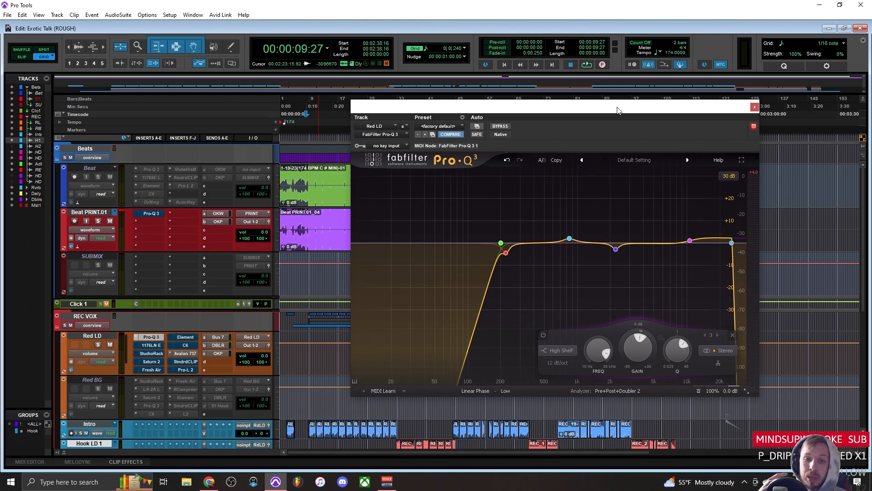
Resume playback, toggle the 10602 Hz high shelf off and on to compare, and solo it for auditioning.
{"action": "key", "text": "space"}
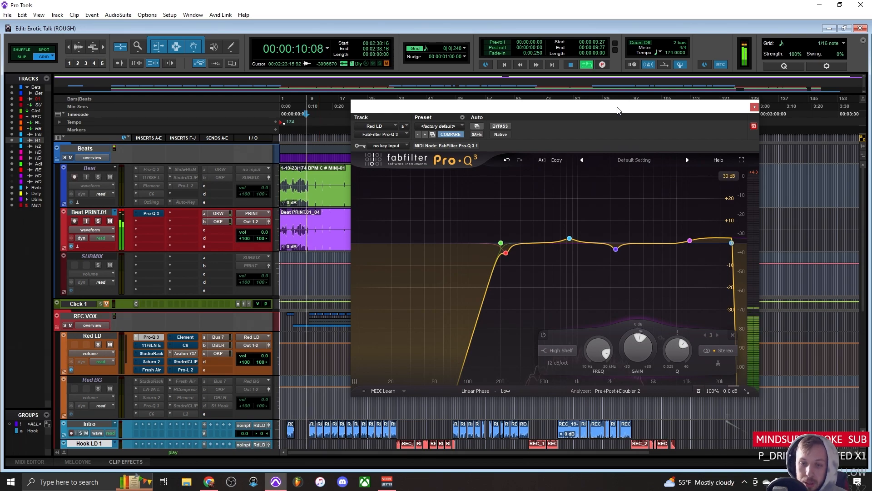
{"action": "mouse_move", "coordinate": [690, 241]}
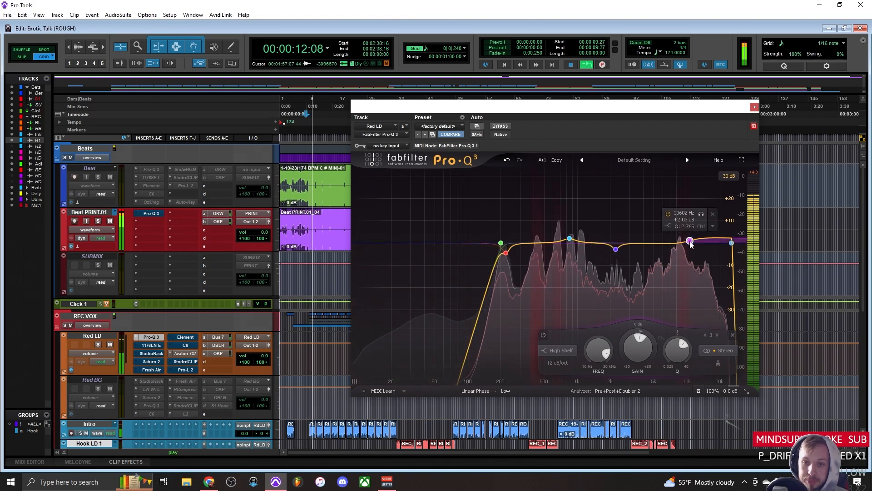
{"action": "left_click", "coordinate": [669, 215]}
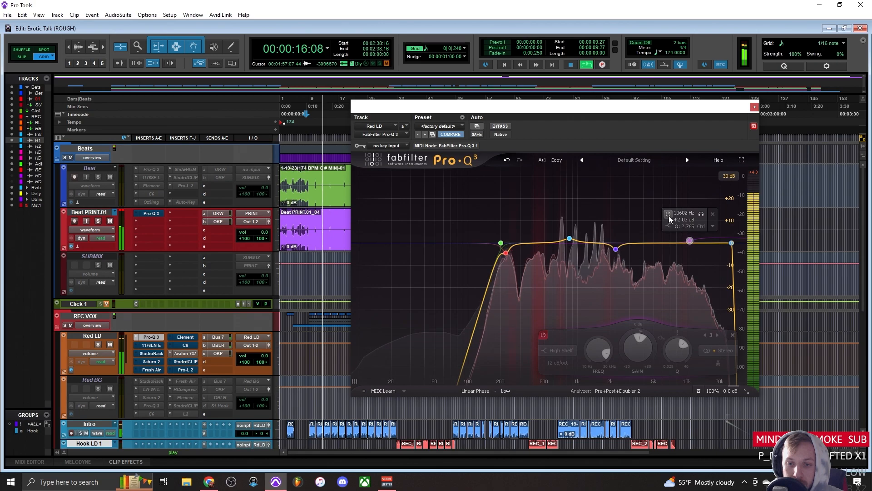
{"action": "left_click", "coordinate": [669, 215]}
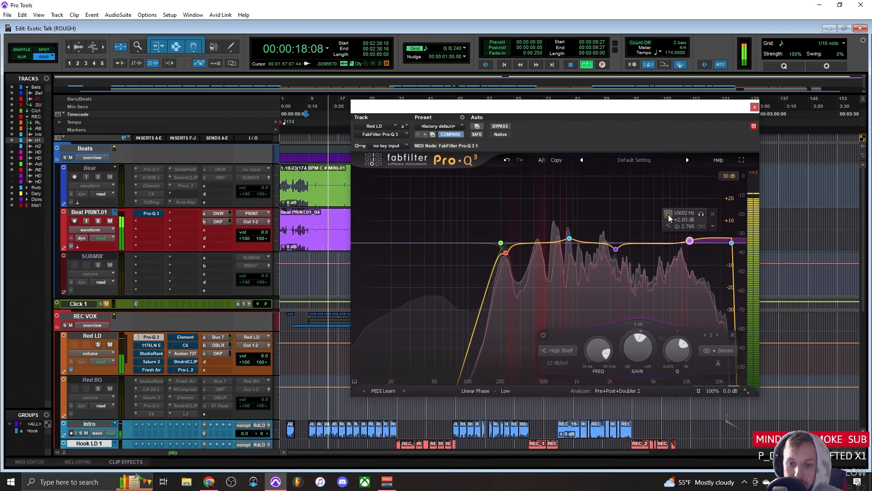
{"action": "left_click", "coordinate": [701, 214]}
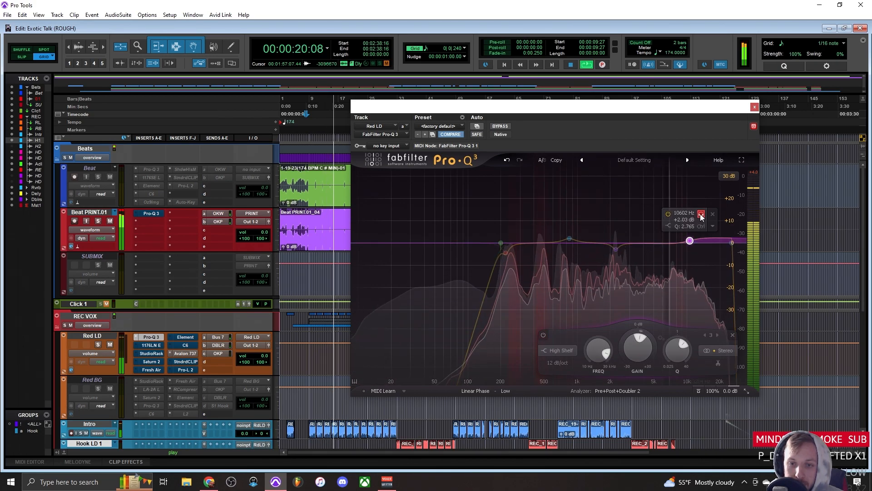
Turn off the 10602 Hz band's solo, toggle the high shelf off and on to compare, and stop playback.
{"action": "left_click", "coordinate": [701, 215]}
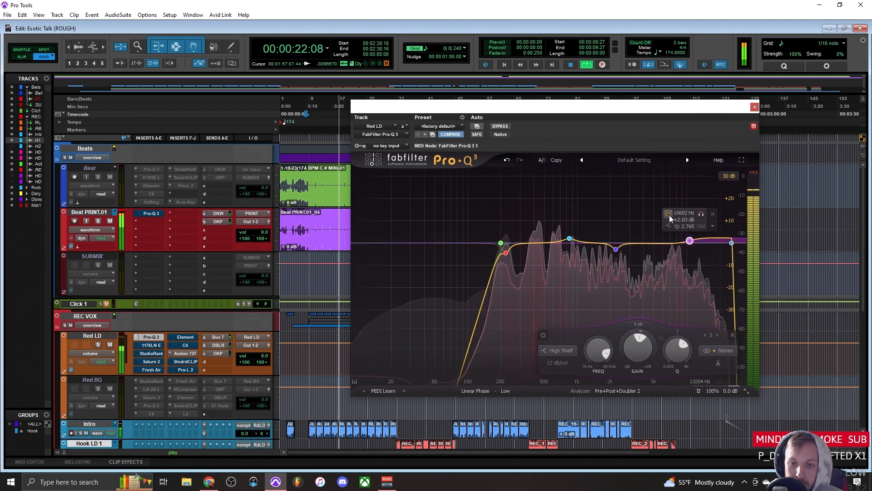
{"action": "left_click", "coordinate": [669, 215]}
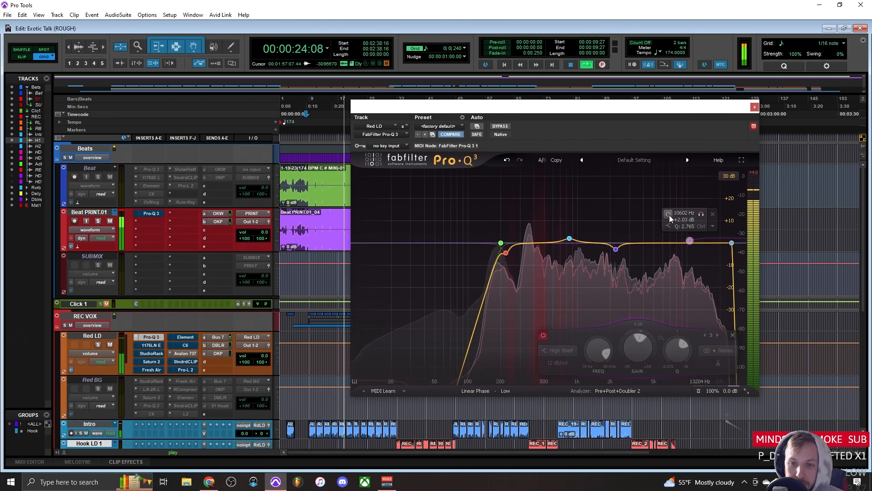
{"action": "left_click", "coordinate": [669, 215]}
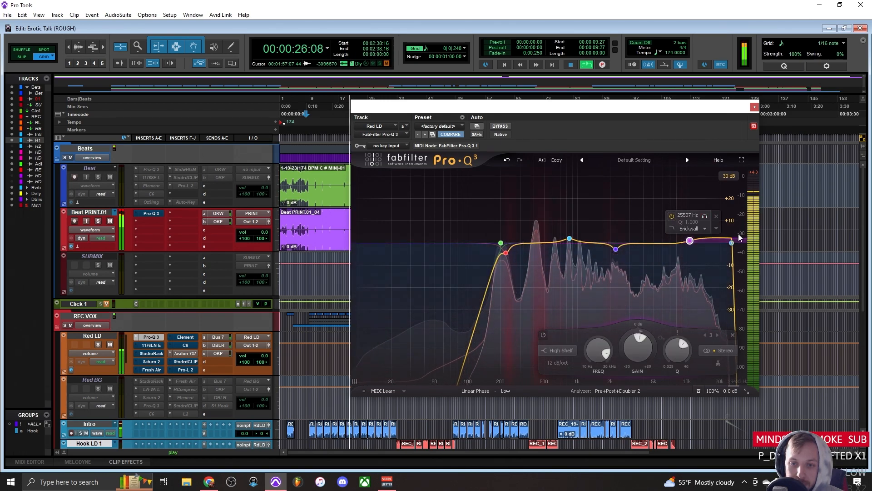
{"action": "key", "text": "space"}
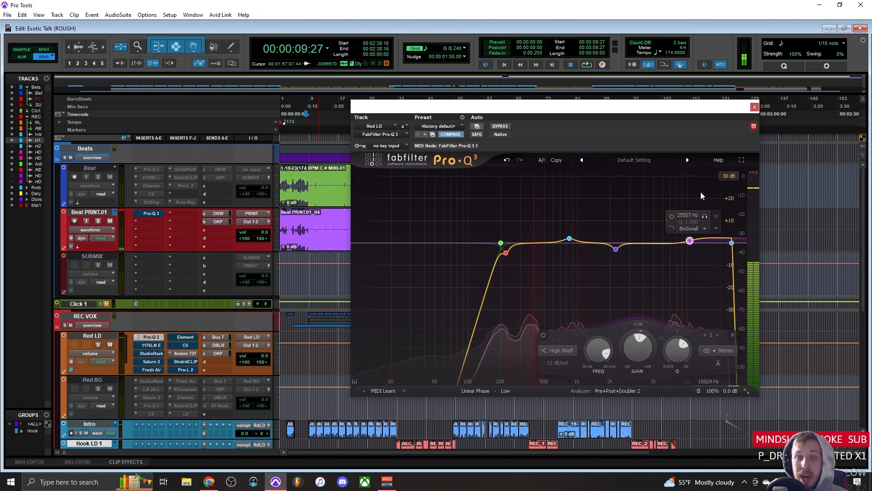
Toggle the 25507 Hz brickwall high cut during playback to compare, and shift its frequency to about 25025 Hz.
{"action": "left_click", "coordinate": [732, 243]}
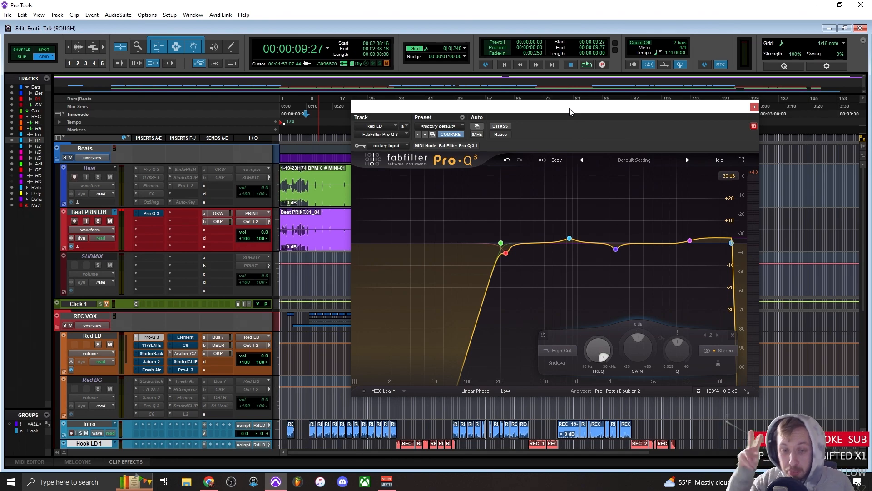
{"action": "key", "text": "space"}
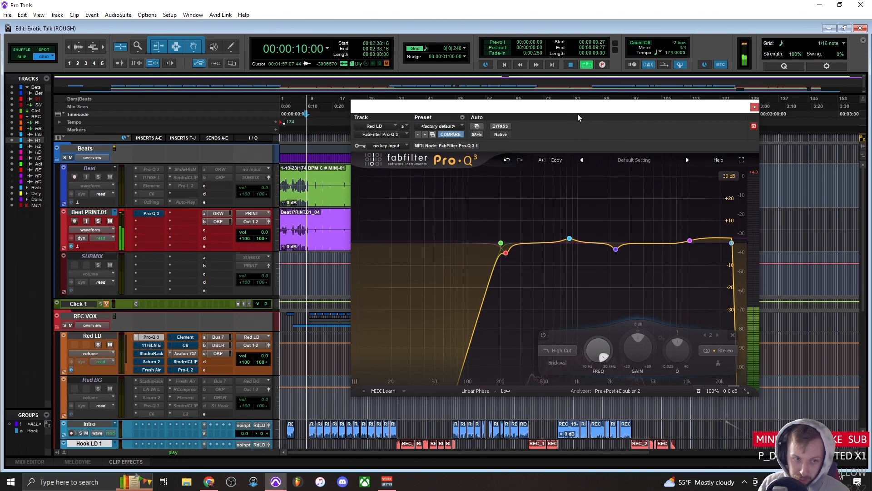
{"action": "mouse_move", "coordinate": [730, 257]}
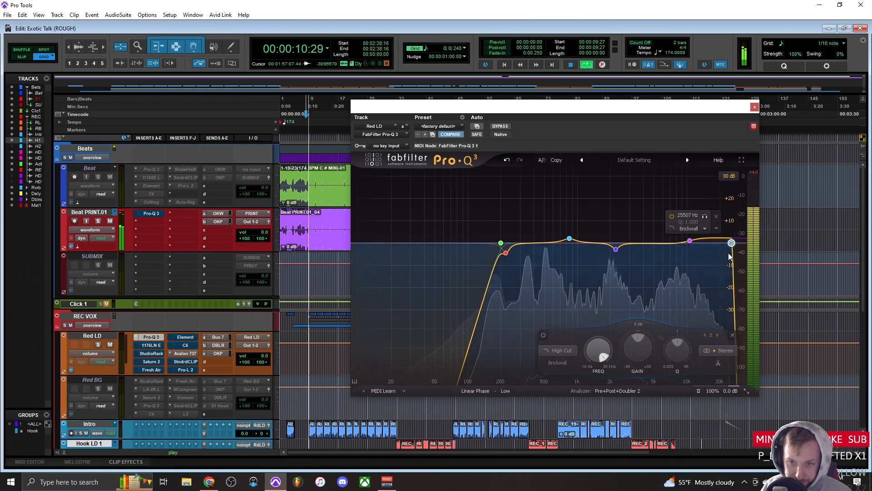
{"action": "left_click", "coordinate": [672, 216]}
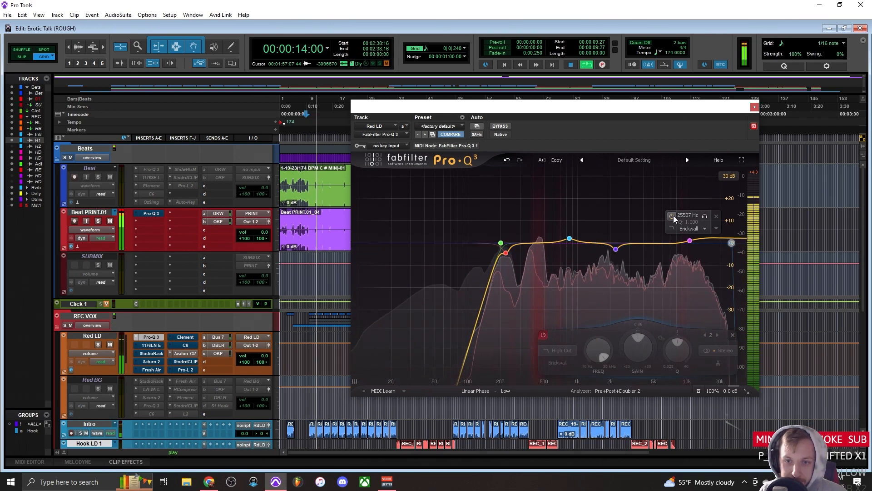
{"action": "left_click", "coordinate": [673, 217]}
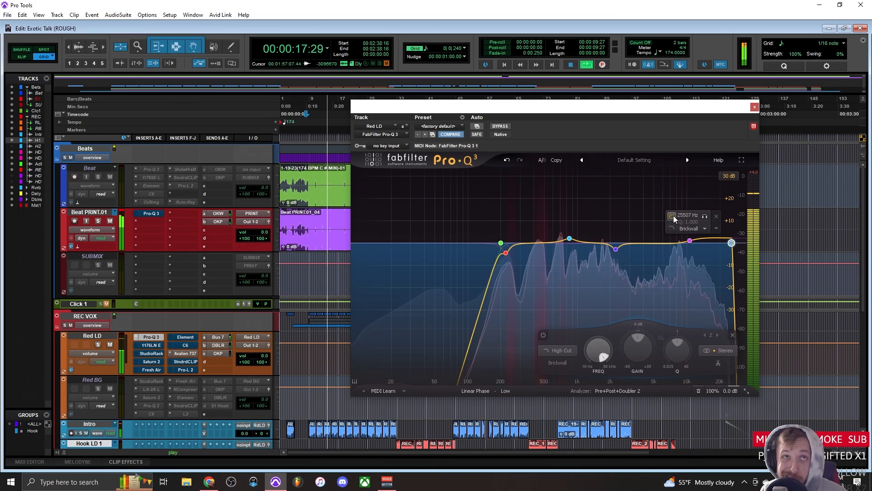
{"action": "left_click", "coordinate": [673, 215]}
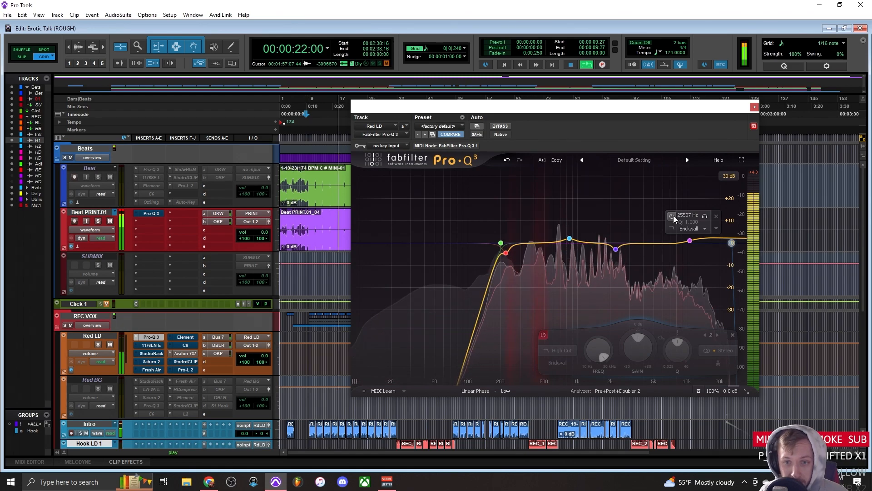
{"action": "left_click", "coordinate": [673, 216]}
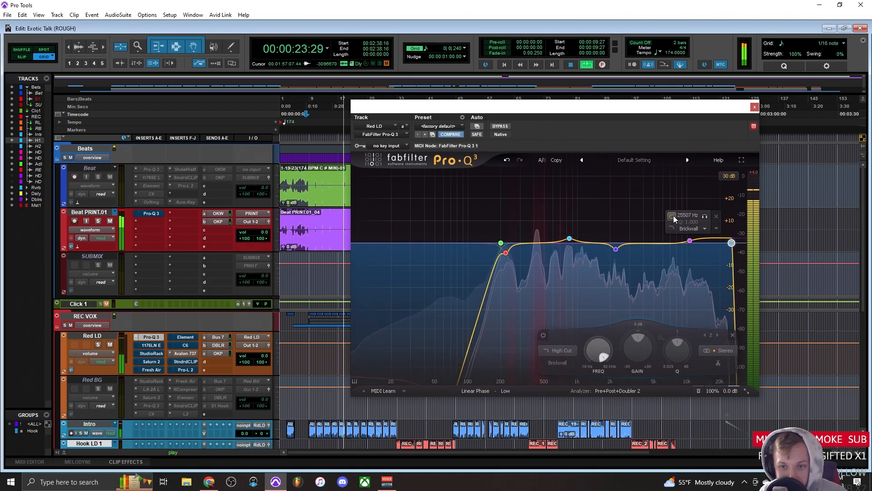
{"action": "mouse_move", "coordinate": [731, 244]}
{"action": "left_mouse_down"}
{"action": "mouse_move", "coordinate": [789, 243]}
{"action": "mouse_move", "coordinate": [696, 245]}
{"action": "mouse_move", "coordinate": [733, 250]}
{"action": "left_mouse_up"}
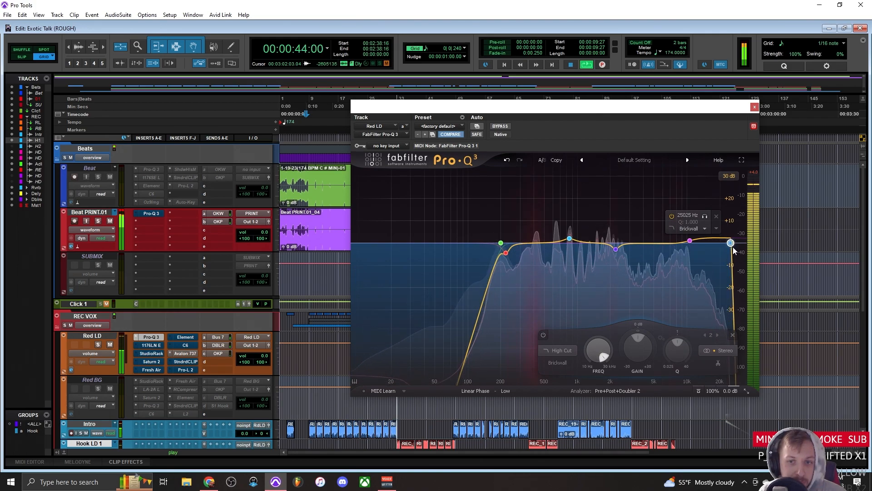
{"action": "key", "text": "space"}
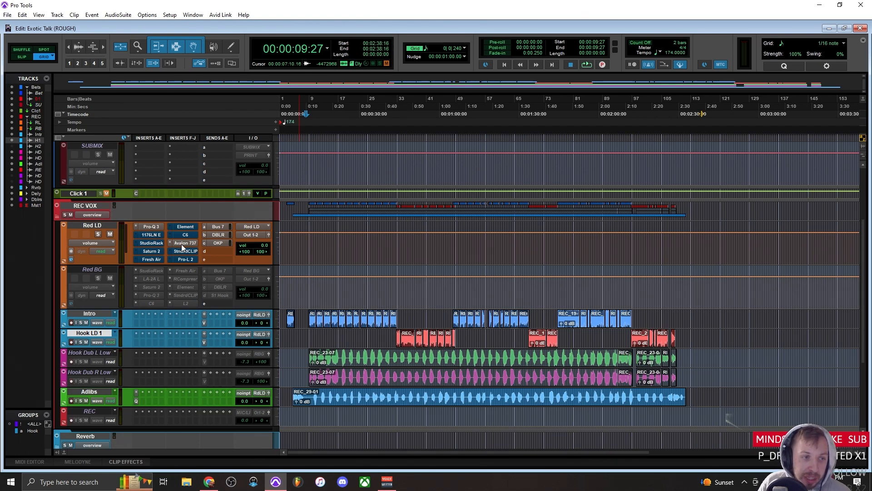
Open the Avalon VT-737sp insert on Red LD to view its controls, and close it.
{"action": "left_click", "coordinate": [181, 243]}
{"action": "left_click_drag", "start_coordinate": [633, 112], "coordinate": [473, 132]}
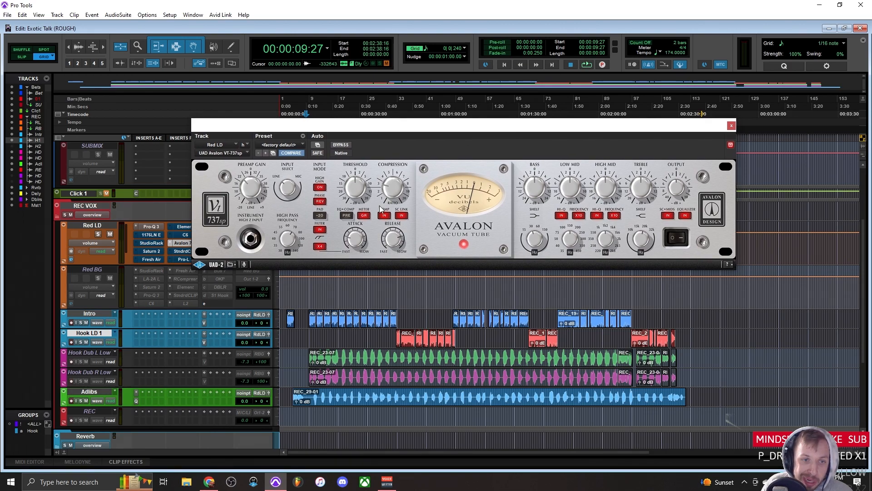
{"action": "left_click", "coordinate": [730, 125]}
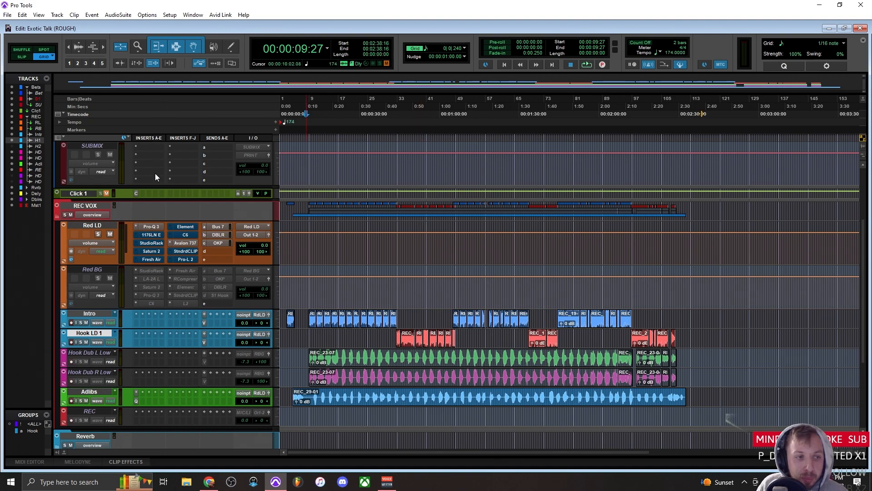
Open the 1176LN Rev E insert on Red LD to view its settings, and close it.
{"action": "left_click", "coordinate": [149, 233]}
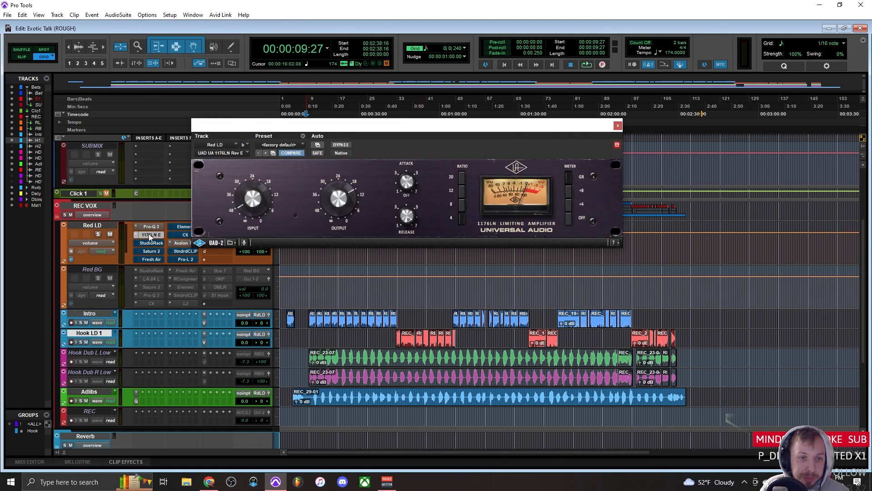
{"action": "left_click_drag", "start_coordinate": [346, 130], "coordinate": [367, 179]}
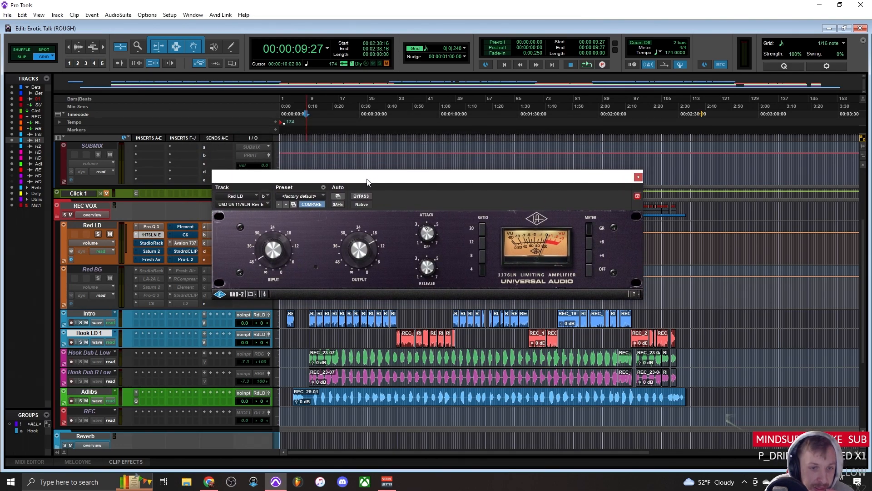
{"action": "left_click", "coordinate": [638, 177]}
Replace the 1176LN Rev E in Red LD's second insert slot with the stereo UAD UA 1176LN Legacy.
{"action": "left_click", "coordinate": [135, 236]}
{"action": "left_click", "coordinate": [146, 238]}
{"action": "left_click", "coordinate": [146, 237]}
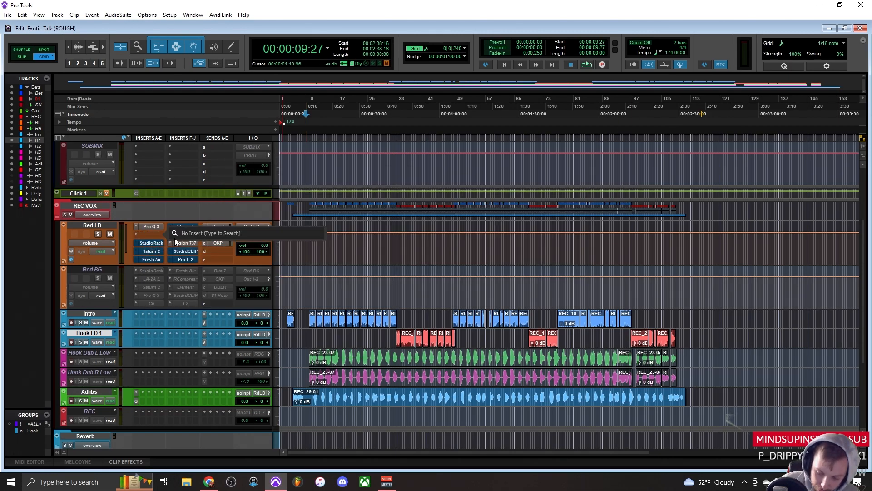
{"action": "type", "text": "1176"}
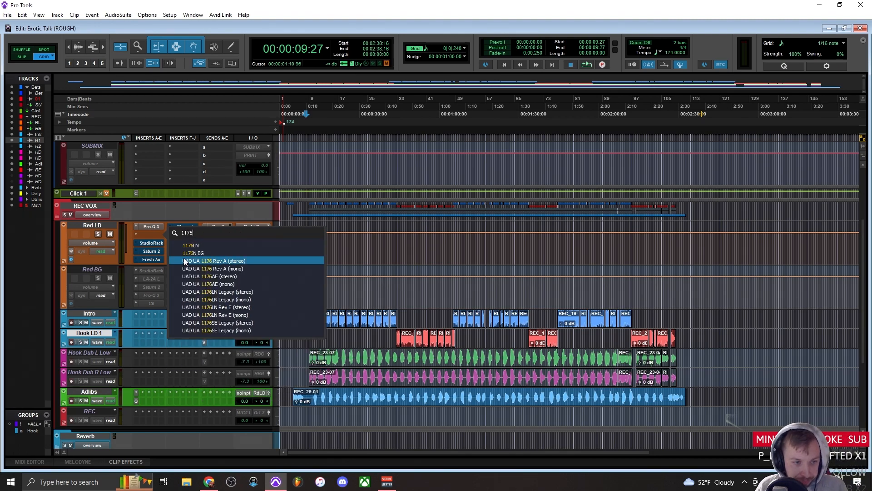
{"action": "left_click", "coordinate": [235, 290]}
{"action": "left_click_drag", "start_coordinate": [393, 182], "coordinate": [399, 198]}
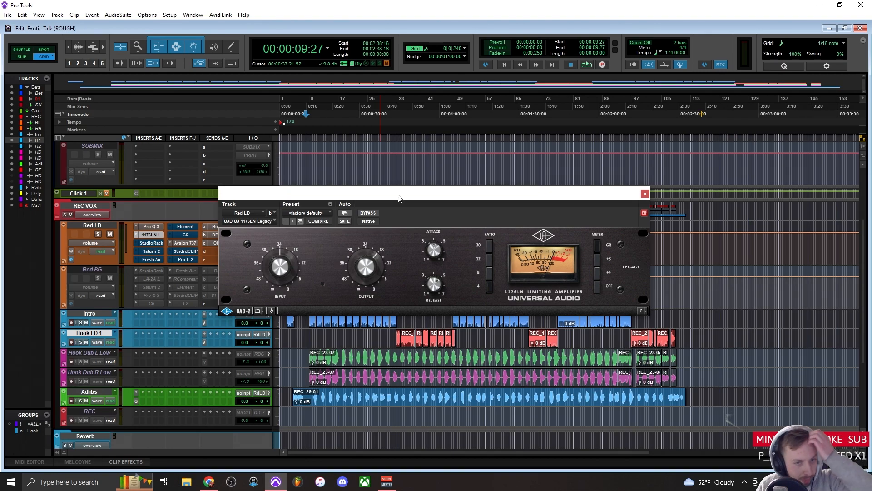
Turn up the 1176LN Legacy's release control and audition the compression from 00:00:09:27.
{"action": "left_click_drag", "start_coordinate": [438, 289], "coordinate": [505, 1]}
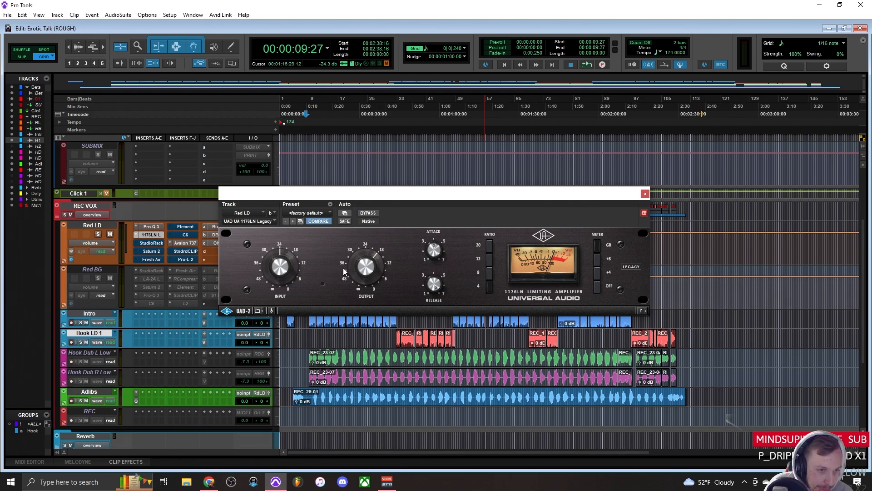
{"action": "key", "text": "space"}
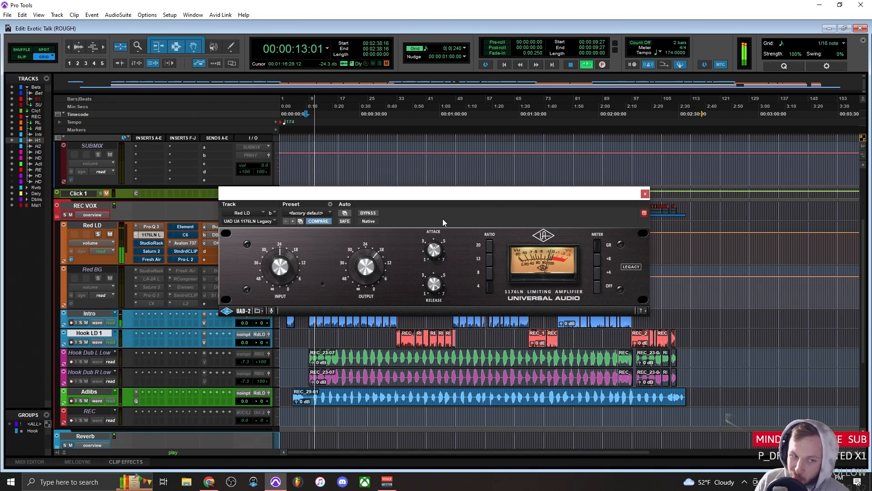
{"action": "key", "text": "space"}
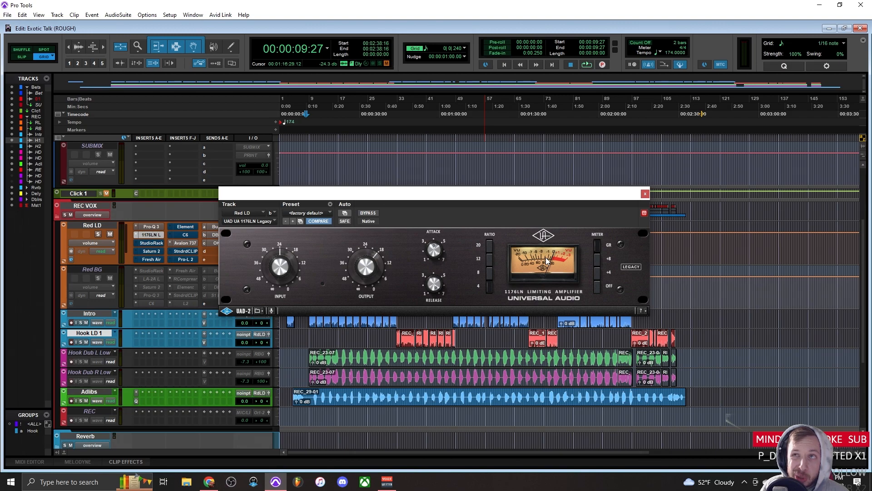
Fine-tune the 1176LN Legacy's input and output levels while the lead vocal plays.
{"action": "key", "text": "Pause"}
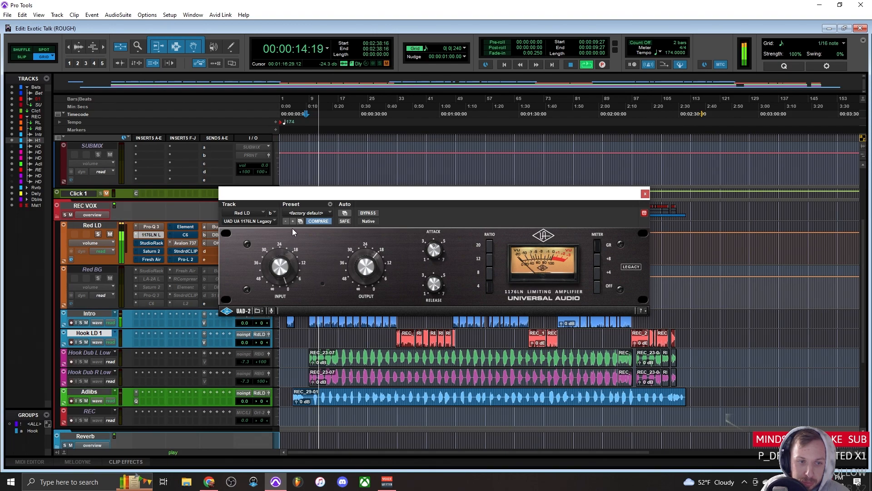
{"action": "left_click_drag", "start_coordinate": [290, 251], "coordinate": [264, 257]}
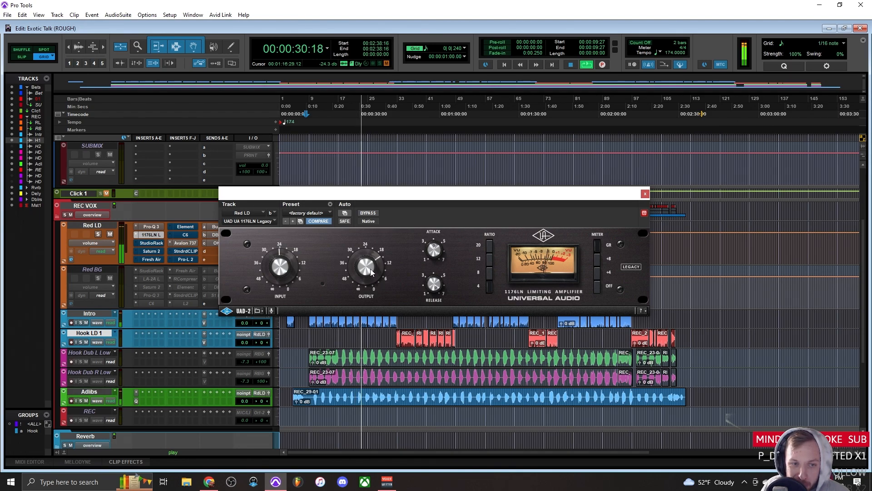
{"action": "left_click_drag", "start_coordinate": [377, 272], "coordinate": [376, 320]}
{"action": "left_click_drag", "start_coordinate": [350, 271], "coordinate": [360, 253]}
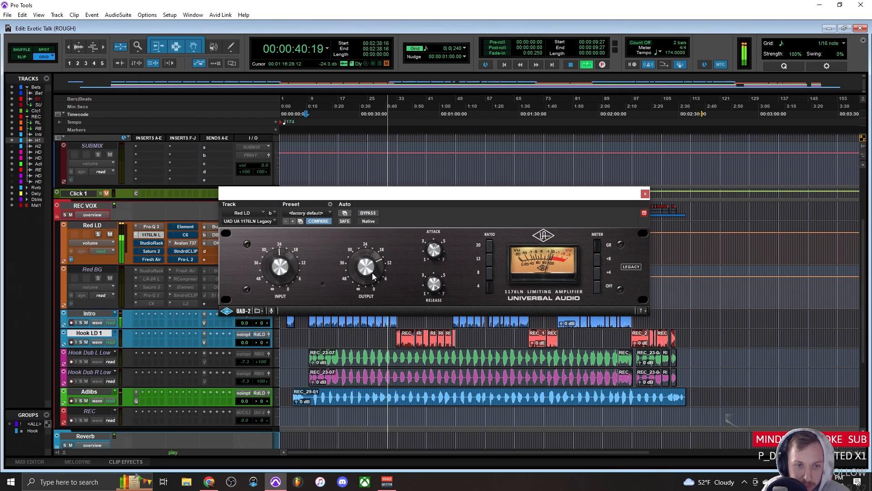
{"action": "left_click_drag", "start_coordinate": [376, 272], "coordinate": [371, 274]}
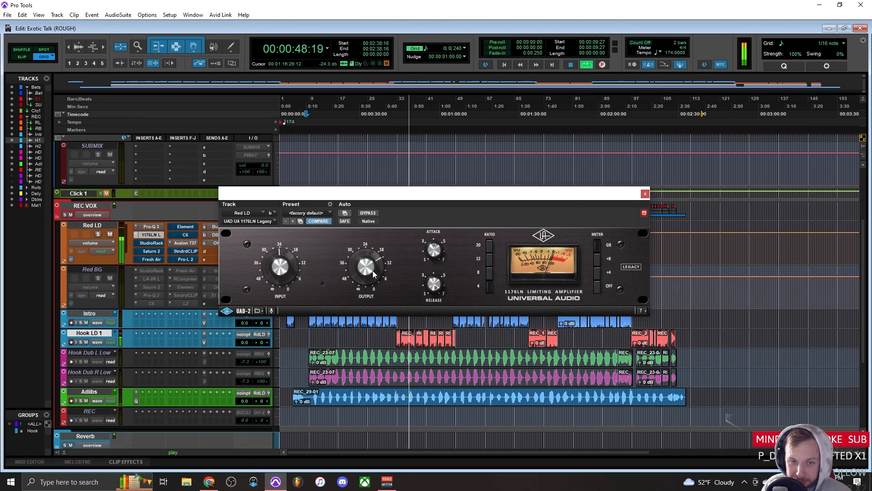
Bypass and re-enable the 1176LN Legacy during playback to compare, and stop playback.
{"action": "left_click", "coordinate": [368, 214]}
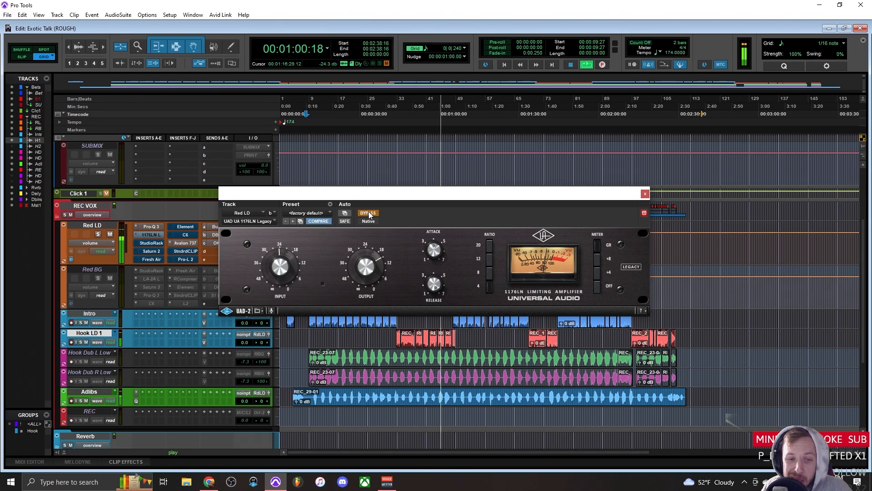
{"action": "left_click", "coordinate": [368, 213]}
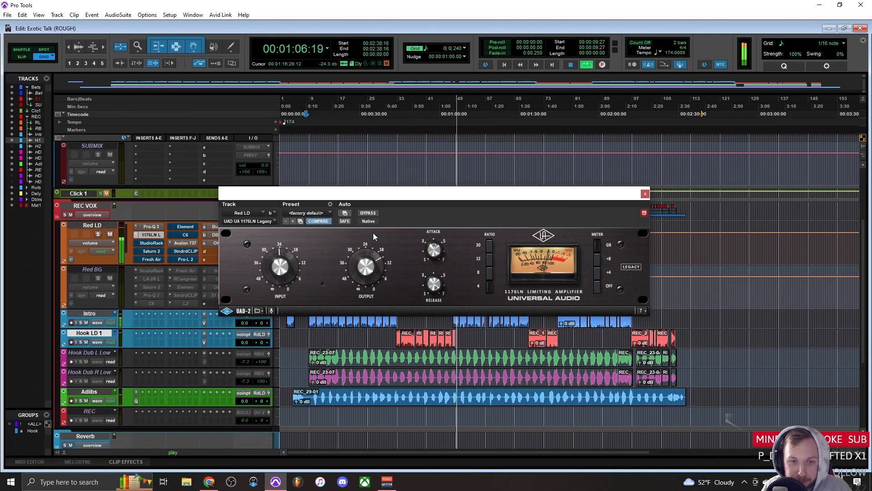
{"action": "key", "text": "space"}
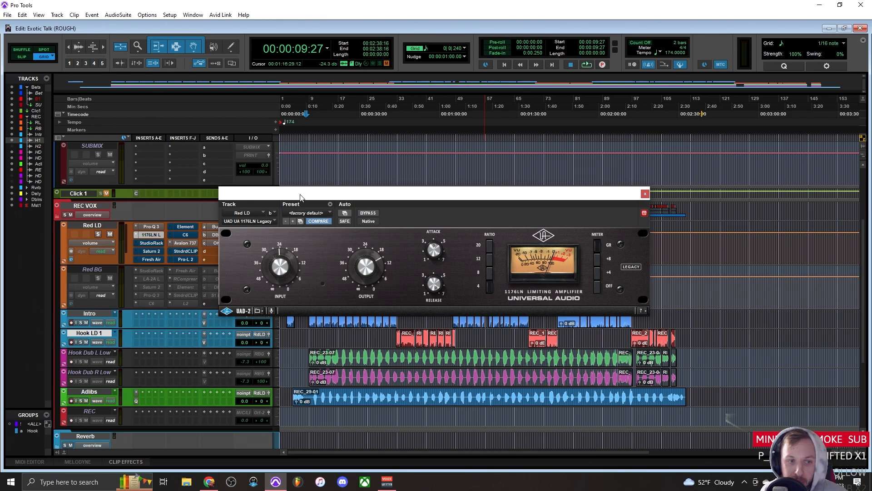
Close the 1176LN Legacy and enable Red LD's StudioRack insert during playback, with its plug-in window open.
{"action": "key", "text": "space"}
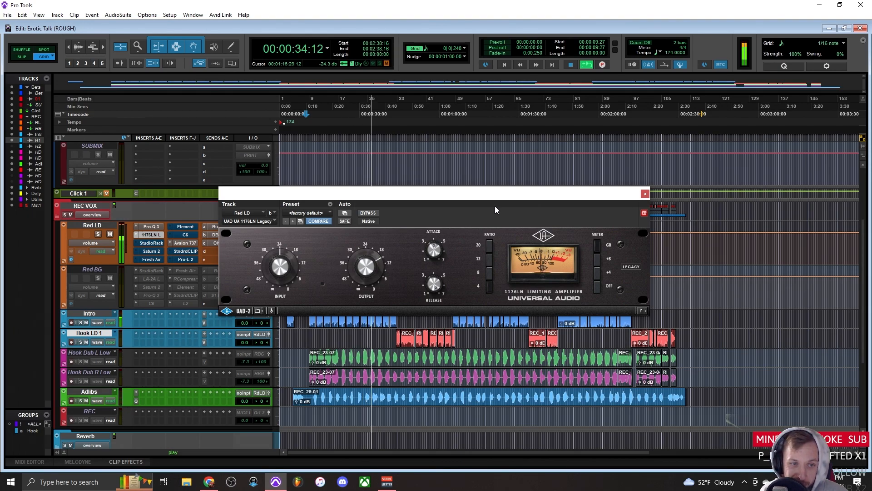
{"action": "left_click", "coordinate": [647, 195]}
{"action": "left_click", "coordinate": [151, 242]}
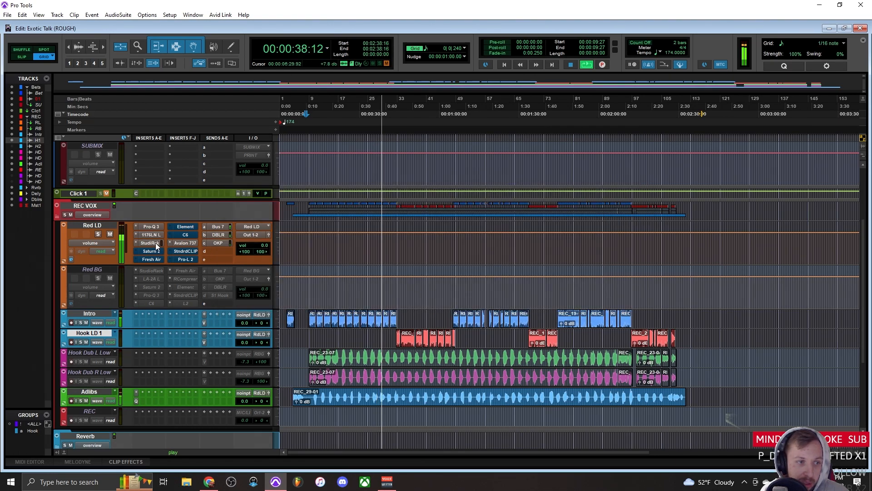
{"action": "left_click_drag", "start_coordinate": [318, 191], "coordinate": [404, 111]}
{"action": "key", "text": "space"}
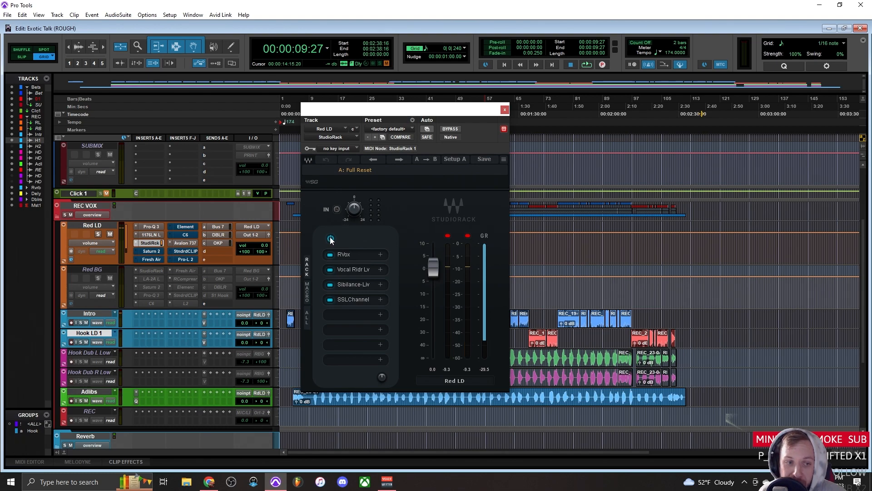
{"action": "left_click_drag", "start_coordinate": [385, 111], "coordinate": [465, 117]}
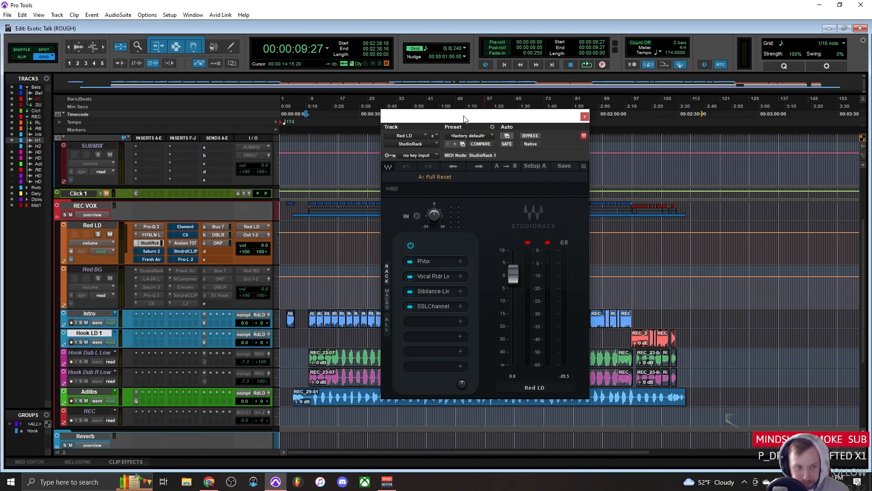
Select the Intro track, close StudioRack, and inspect the track's empty inserts and its ValVerb send.
{"action": "left_click", "coordinate": [91, 313], "text": "shift"}
{"action": "left_click", "coordinate": [135, 317]}
{"action": "left_click", "coordinate": [134, 321]}
{"action": "left_click", "coordinate": [134, 321]}
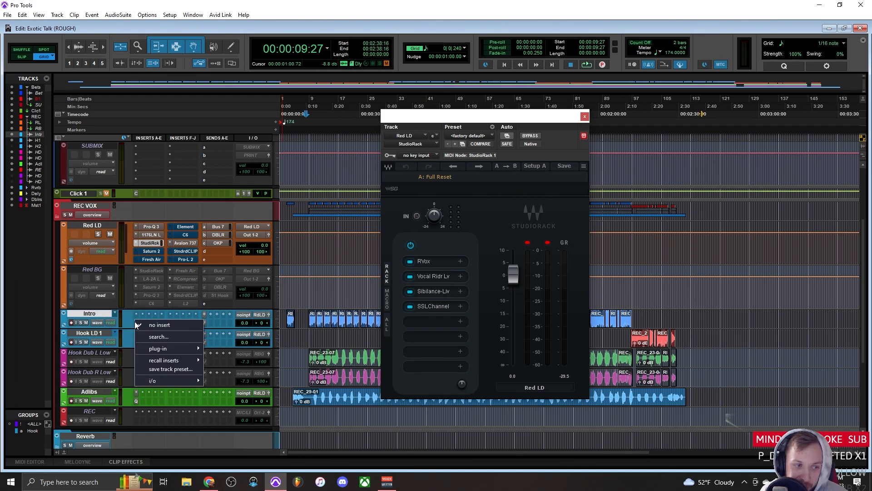
{"action": "left_click", "coordinate": [586, 116]}
{"action": "left_click", "coordinate": [585, 116]}
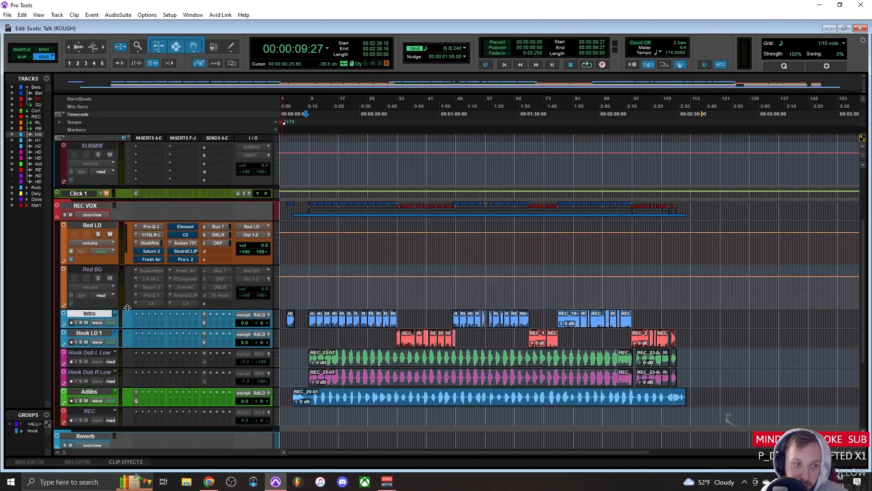
{"action": "left_click", "coordinate": [205, 322]}
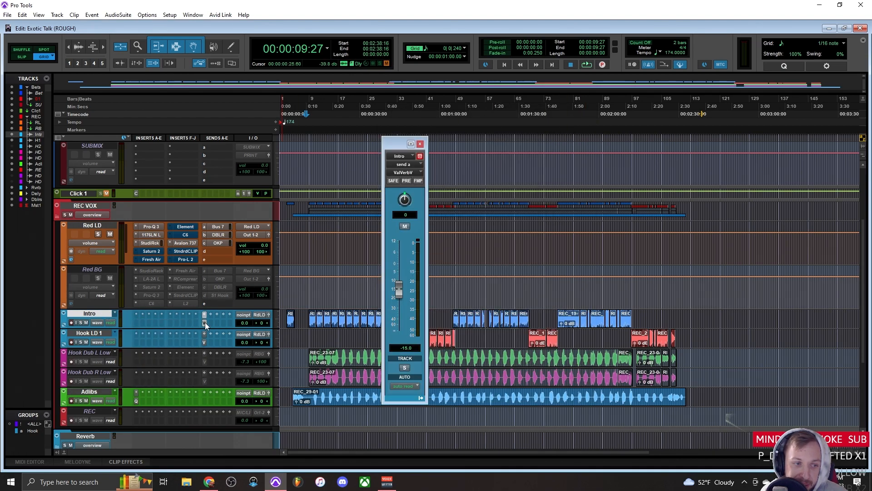
{"action": "left_click", "coordinate": [419, 144]}
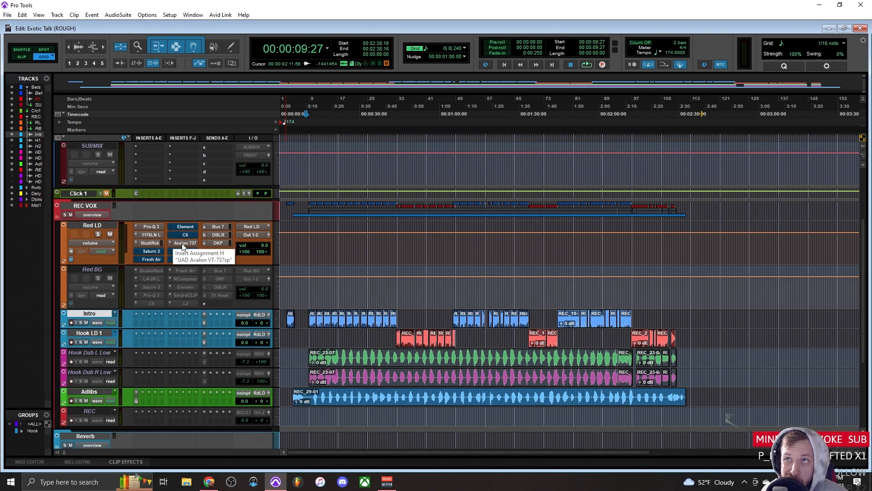
Review the Pro-Q 3 and 1176LN Legacy inserts on Red LD in order, and reopen StudioRack.
{"action": "left_click", "coordinate": [149, 227]}
{"action": "left_click_drag", "start_coordinate": [551, 119], "coordinate": [475, 110]}
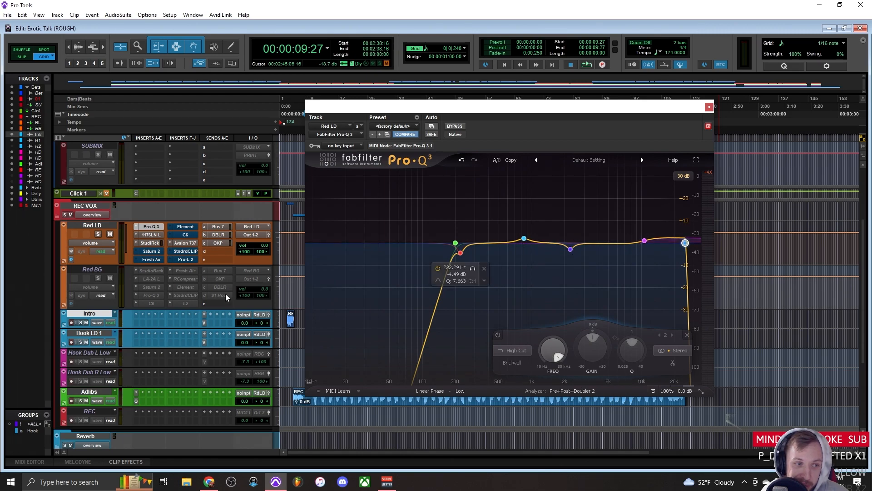
{"action": "left_click", "coordinate": [152, 235]}
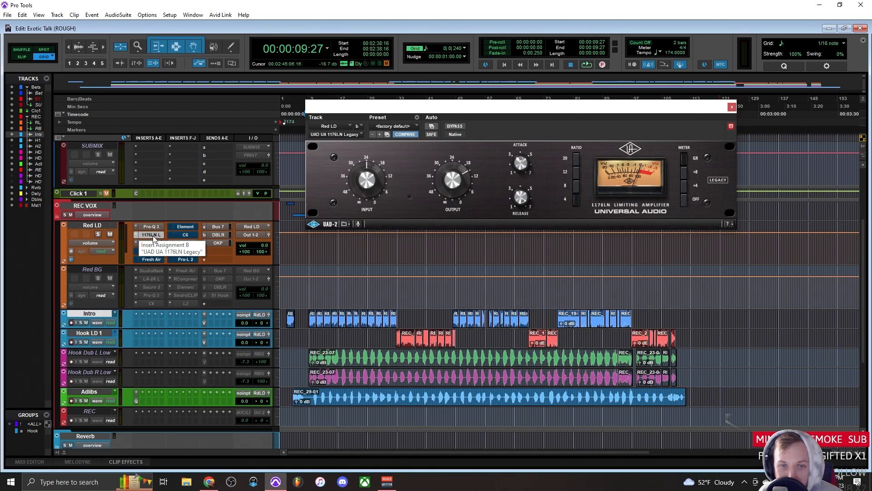
{"action": "left_click", "coordinate": [151, 242]}
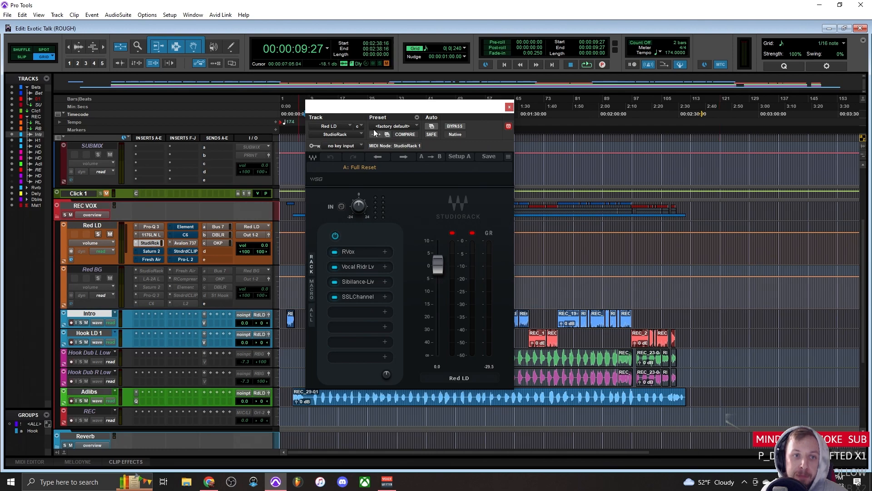
{"action": "left_click_drag", "start_coordinate": [394, 109], "coordinate": [431, 91]}
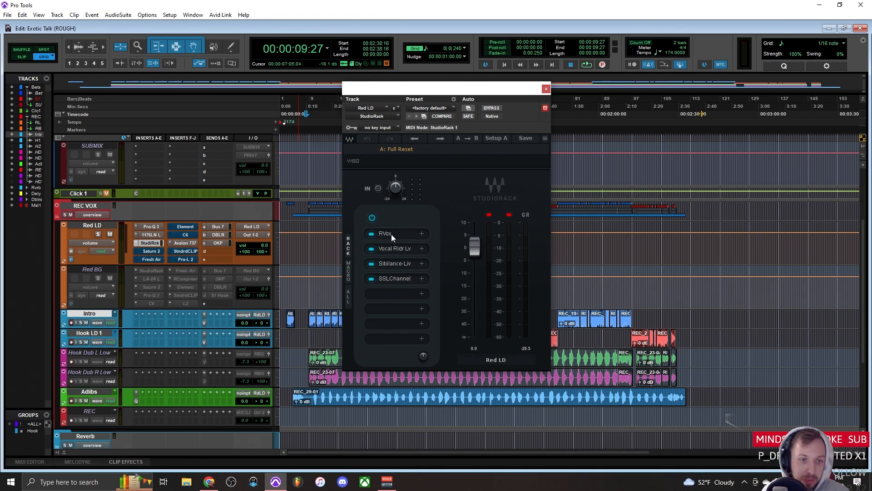
Bypass Vocal Rider, Sibilance and SSLChannel in StudioRack, and open RVox in its own window beside the rack.
{"action": "left_click", "coordinate": [371, 278]}
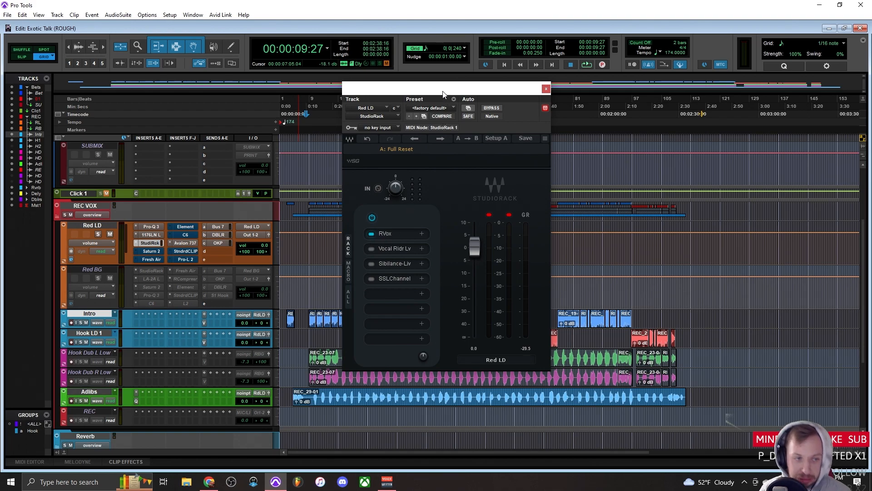
{"action": "left_click", "coordinate": [394, 236]}
{"action": "left_click_drag", "start_coordinate": [416, 173], "coordinate": [649, 177]}
{"action": "mouse_move", "coordinate": [668, 251]}
{"action": "left_mouse_down"}
{"action": "mouse_move", "coordinate": [668, 316]}
{"action": "mouse_move", "coordinate": [674, 254]}
{"action": "left_mouse_up"}
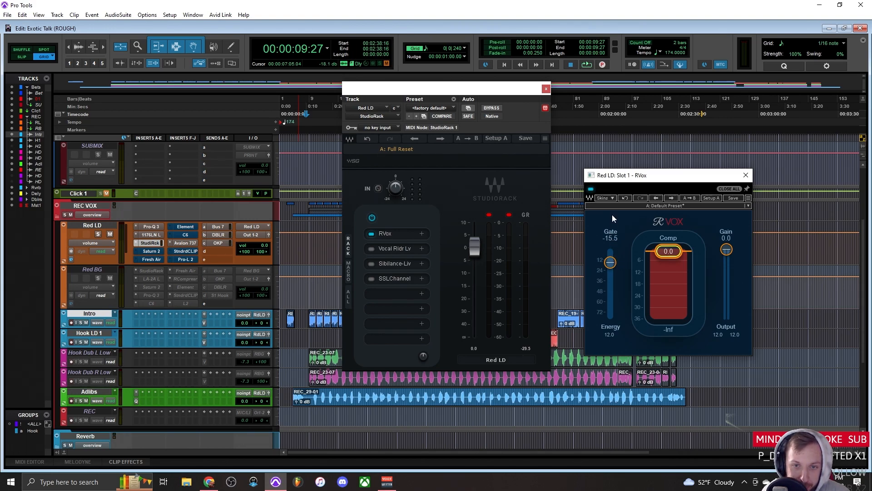
Preview RVox's Light and Legacy skins and return to the Dark skin.
{"action": "left_click", "coordinate": [611, 198]}
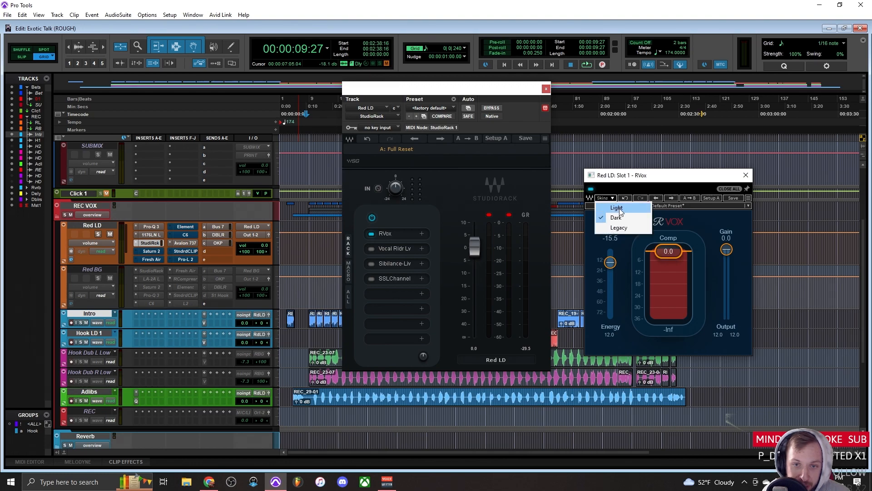
{"action": "left_click", "coordinate": [617, 207]}
{"action": "left_click", "coordinate": [612, 199]}
{"action": "left_click", "coordinate": [616, 218]}
{"action": "left_click", "coordinate": [611, 200]}
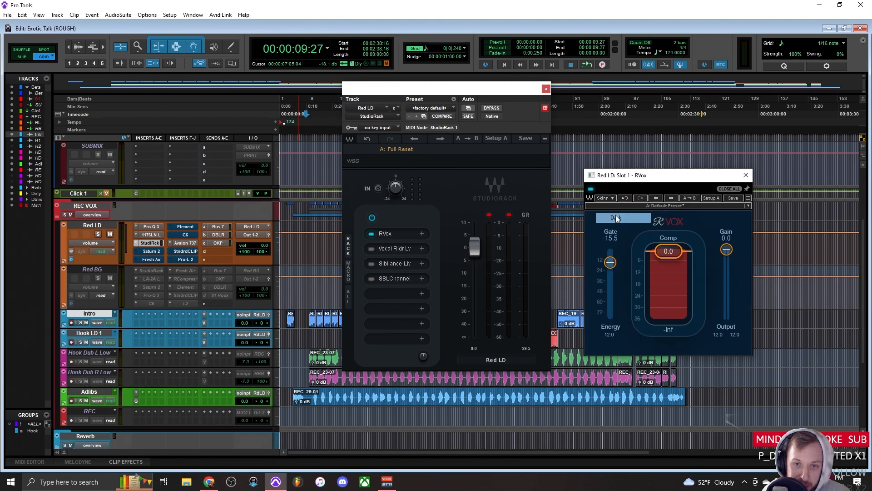
{"action": "left_click", "coordinate": [616, 228]}
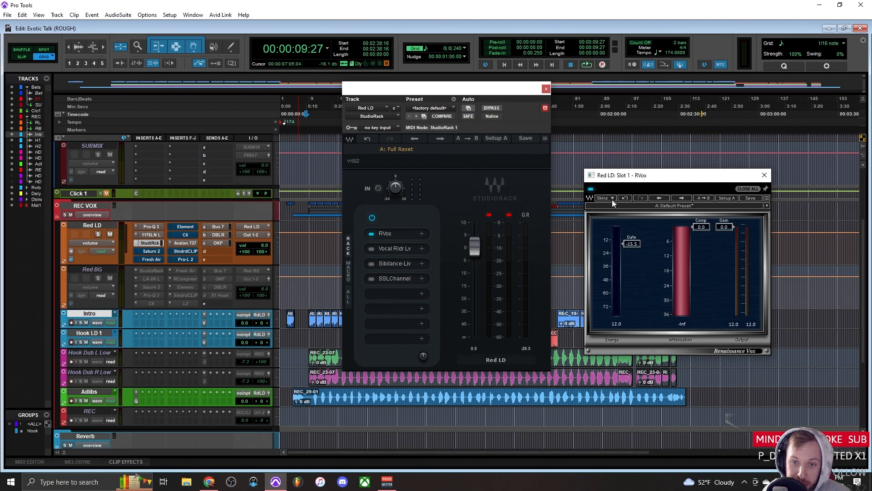
{"action": "left_click", "coordinate": [612, 199]}
{"action": "left_click", "coordinate": [622, 218]}
{"action": "left_click", "coordinate": [612, 199]}
{"action": "left_click", "coordinate": [617, 208]}
{"action": "left_click", "coordinate": [612, 198]}
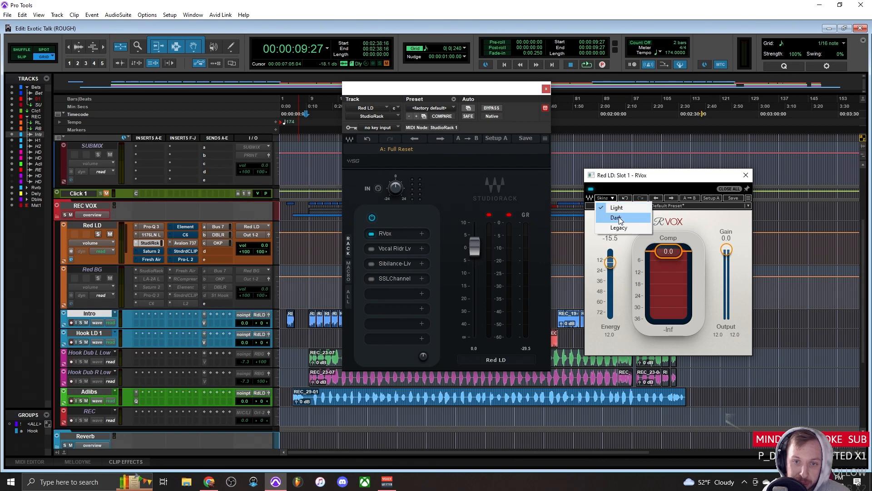
{"action": "left_click", "coordinate": [618, 216]}
Lower RVox's gate to -20.0 while the lead vocal plays, and stop playback.
{"action": "key", "text": "space"}
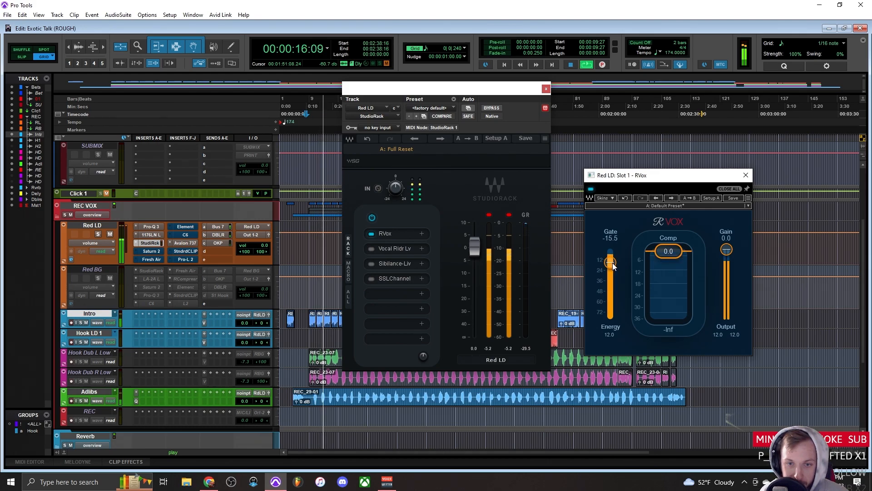
{"action": "left_click_drag", "start_coordinate": [612, 263], "coordinate": [611, 267]}
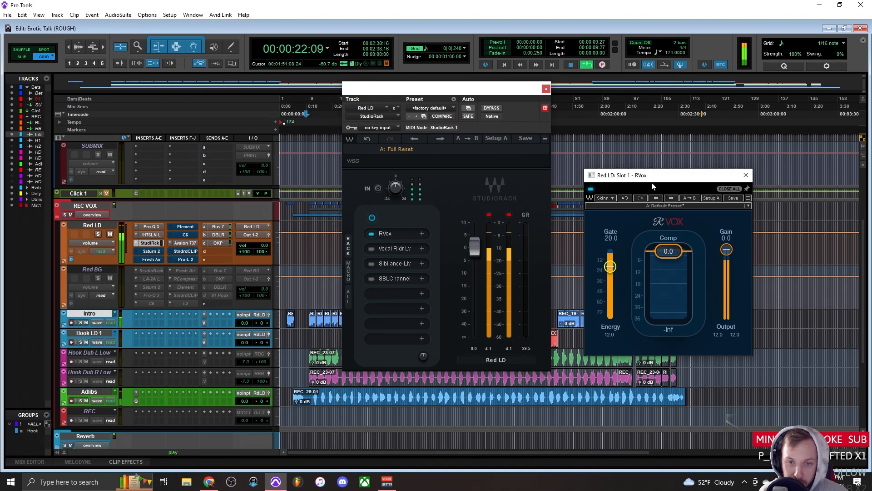
{"action": "key", "text": "space"}
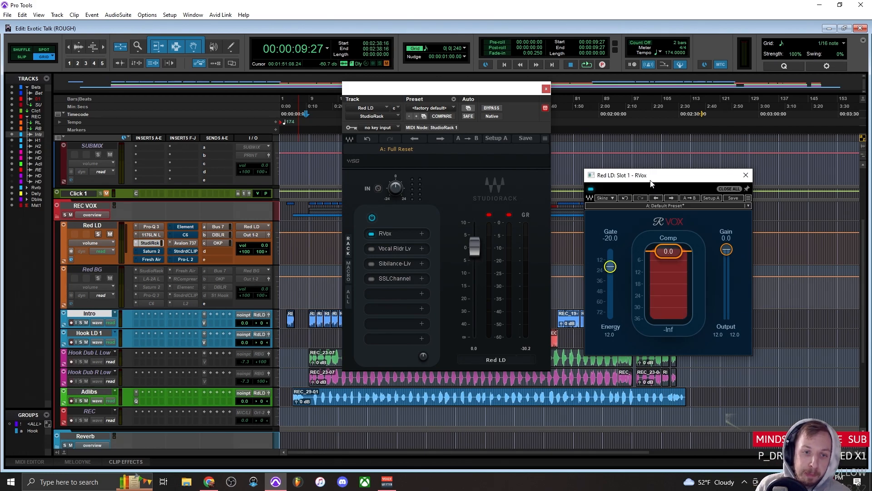
Reposition the RVox window and bypass and re-enable RVox during playback to compare.
{"action": "left_click_drag", "start_coordinate": [650, 180], "coordinate": [642, 178]}
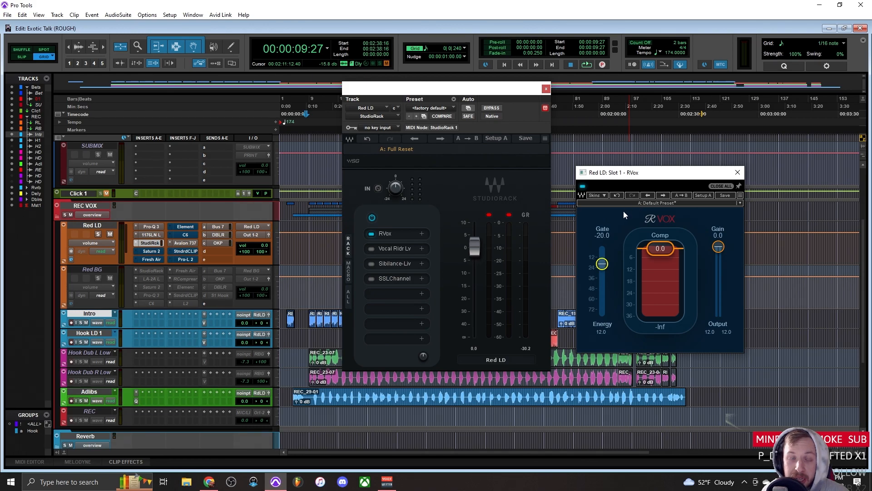
{"action": "left_click_drag", "start_coordinate": [638, 175], "coordinate": [618, 155]}
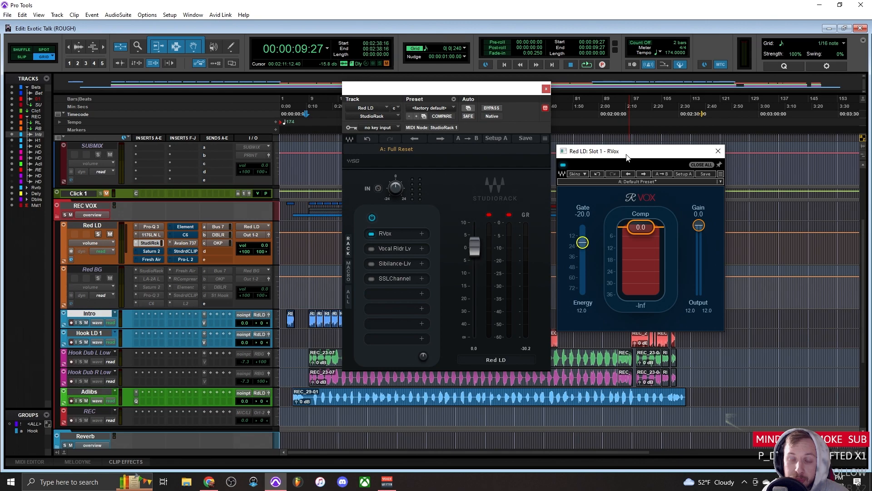
{"action": "key", "text": "space"}
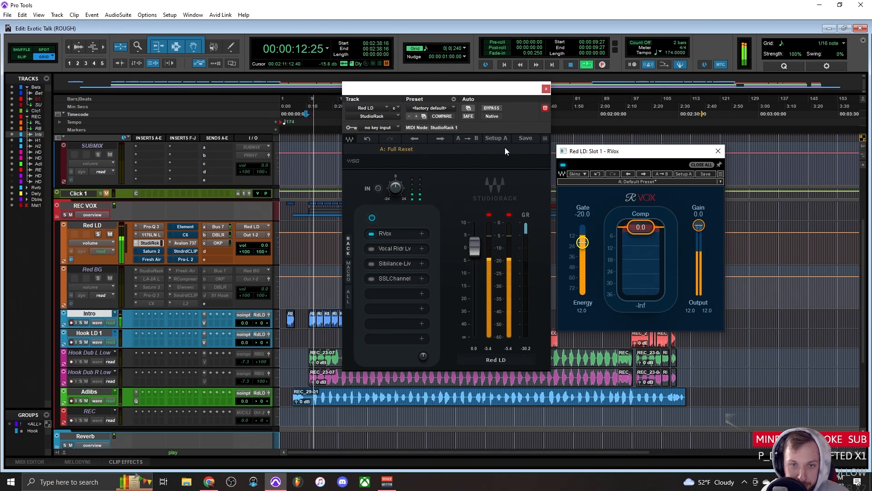
{"action": "left_click", "coordinate": [563, 165]}
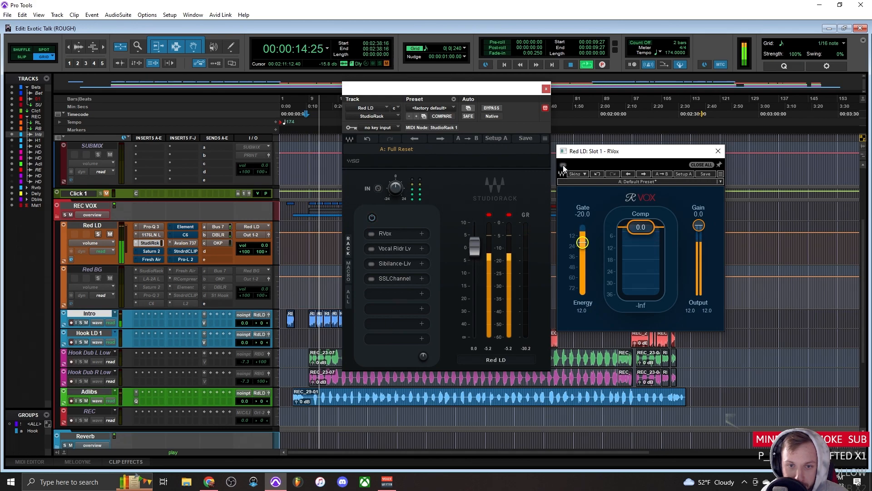
{"action": "left_click", "coordinate": [562, 166]}
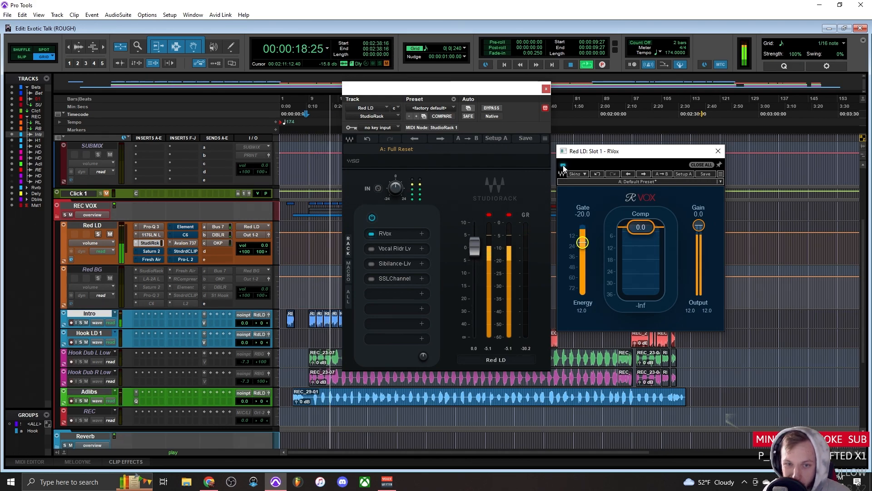
Enable Vocal Rider Live in StudioRack's second slot during playback, with its plug-in window open.
{"action": "left_click", "coordinate": [386, 249]}
{"action": "left_click_drag", "start_coordinate": [420, 117], "coordinate": [598, 113]}
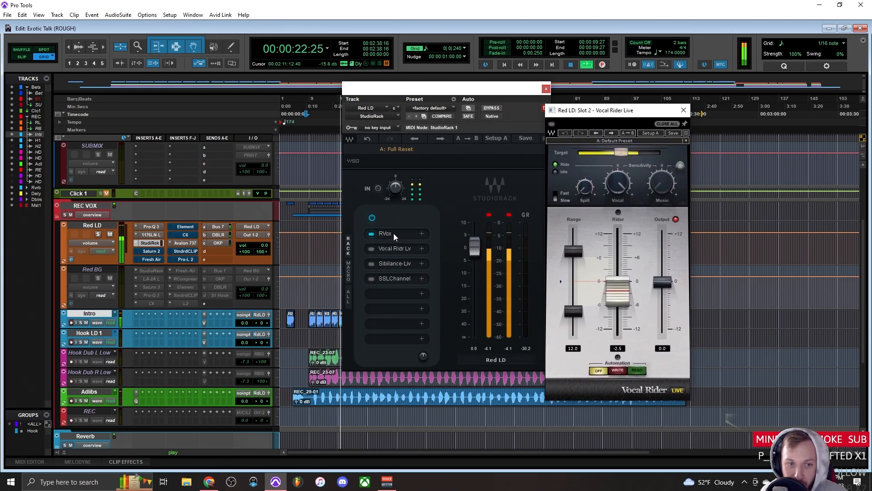
{"action": "left_click", "coordinate": [386, 249]}
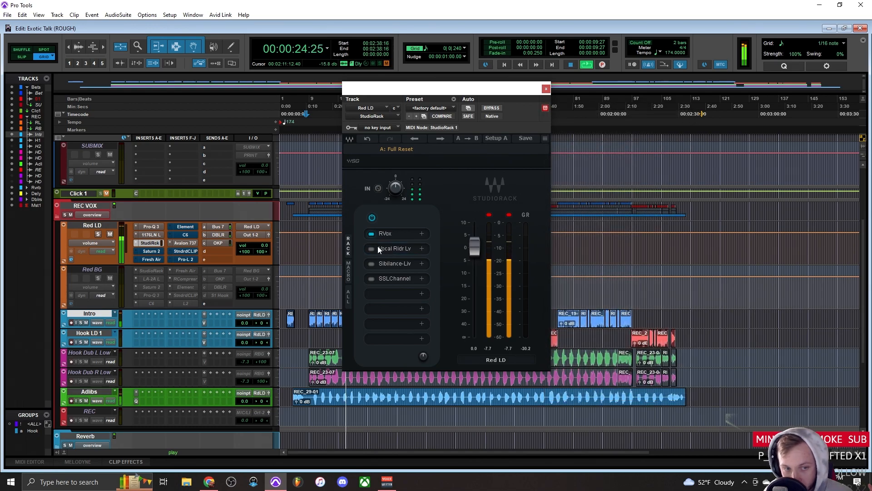
{"action": "left_click", "coordinate": [375, 248]}
{"action": "left_click", "coordinate": [372, 249]}
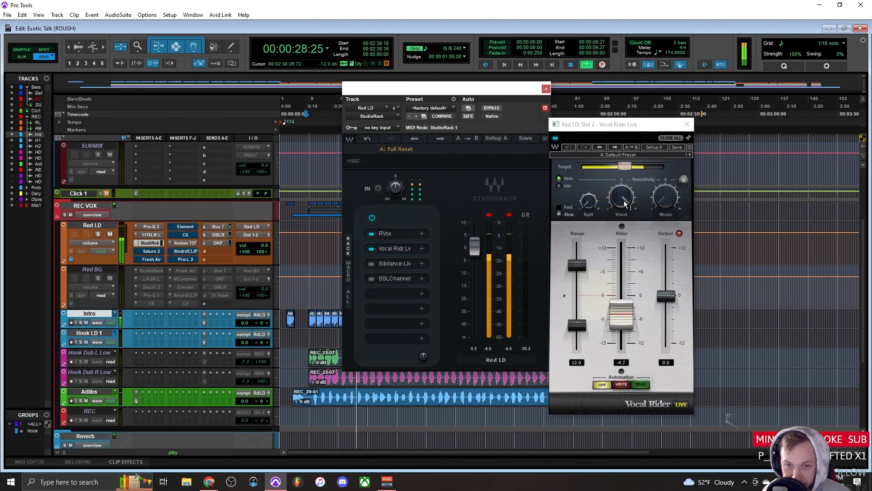
Load the Full Reset preset in Vocal Rider Live and move its window slightly away from StudioRack.
{"action": "left_click", "coordinate": [624, 155]}
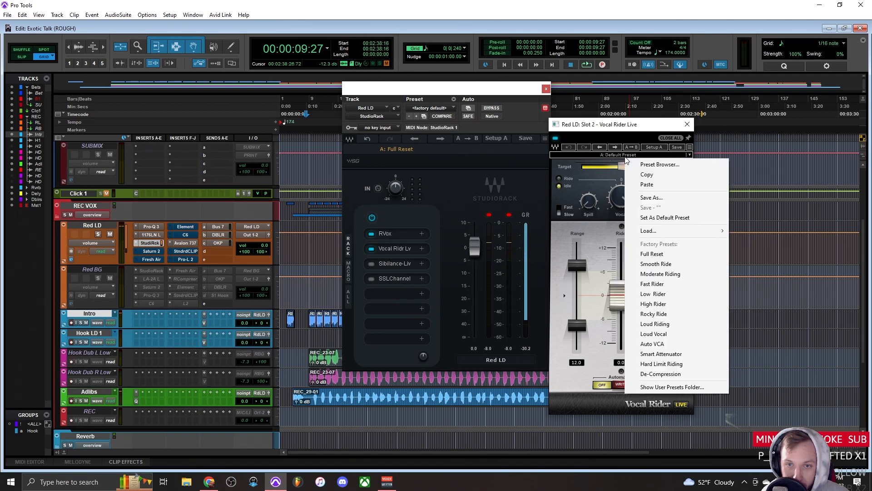
{"action": "left_click", "coordinate": [677, 254]}
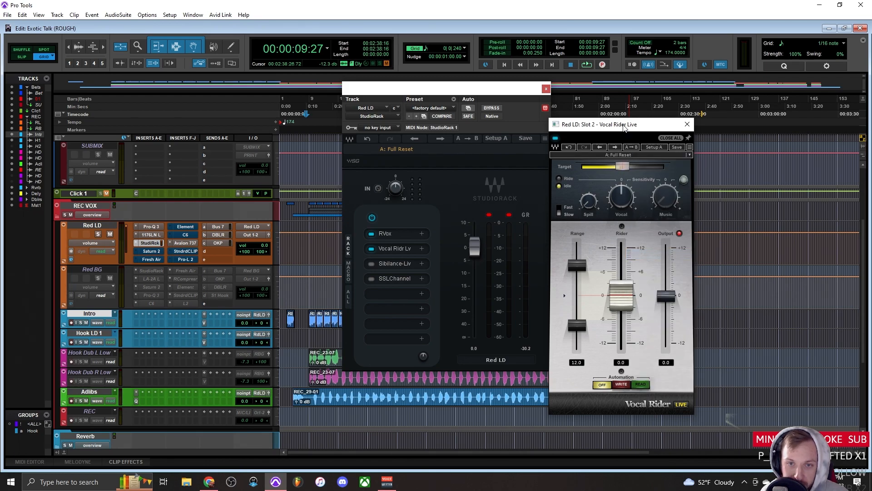
{"action": "left_click_drag", "start_coordinate": [622, 127], "coordinate": [626, 122]}
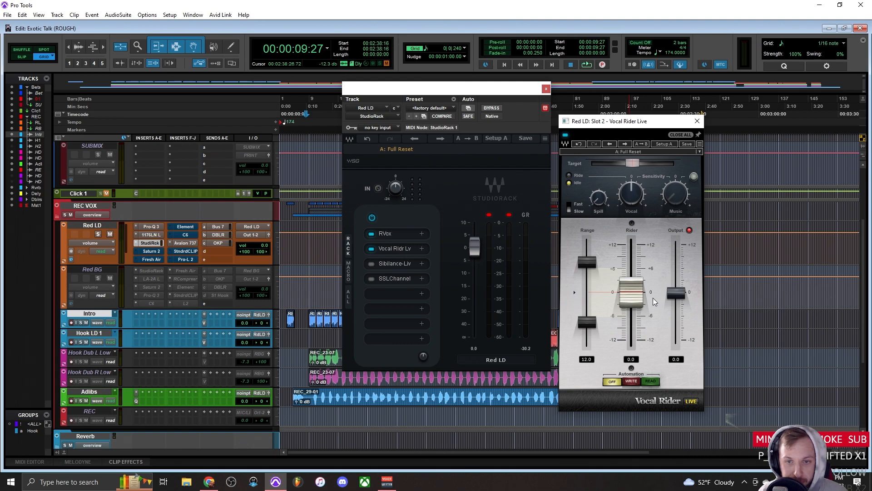
Try Vocal Rider Live's vocal sensitivity control, reset it, and point out the range faders.
{"action": "left_click_drag", "start_coordinate": [639, 197], "coordinate": [632, 205]}
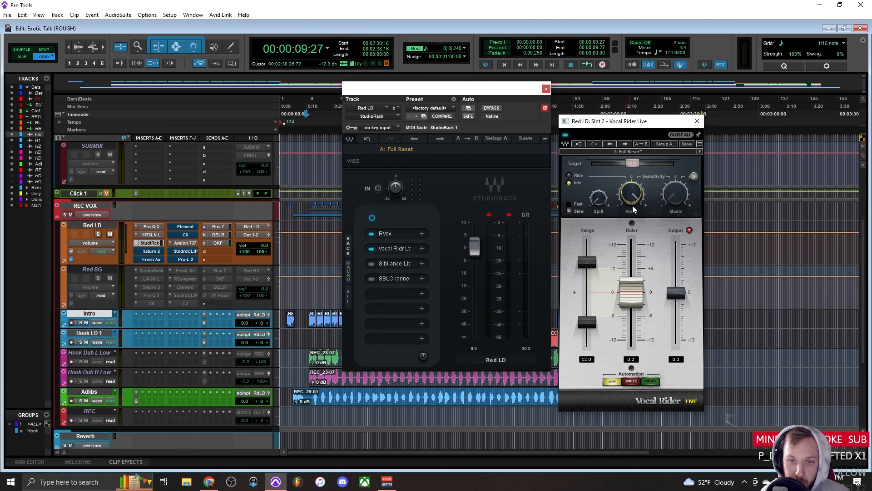
{"action": "key", "text": "alt"}
{"action": "left_click", "coordinate": [634, 201]}
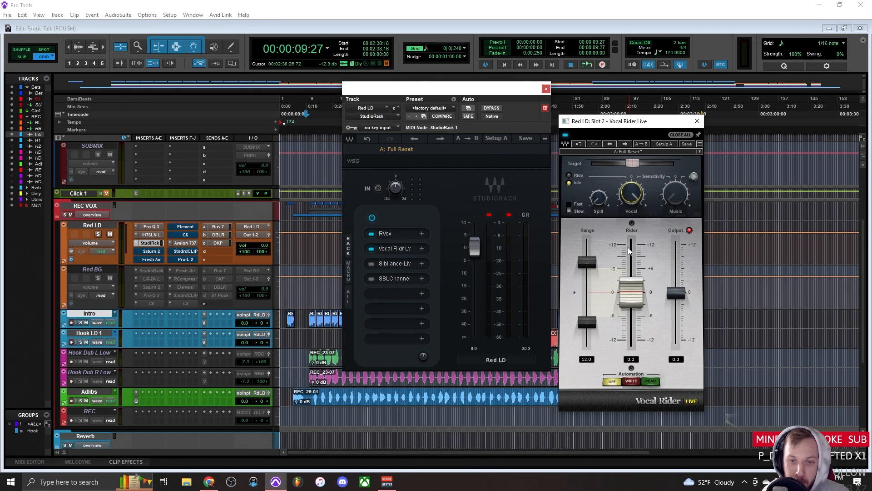
{"action": "left_click", "coordinate": [591, 264]}
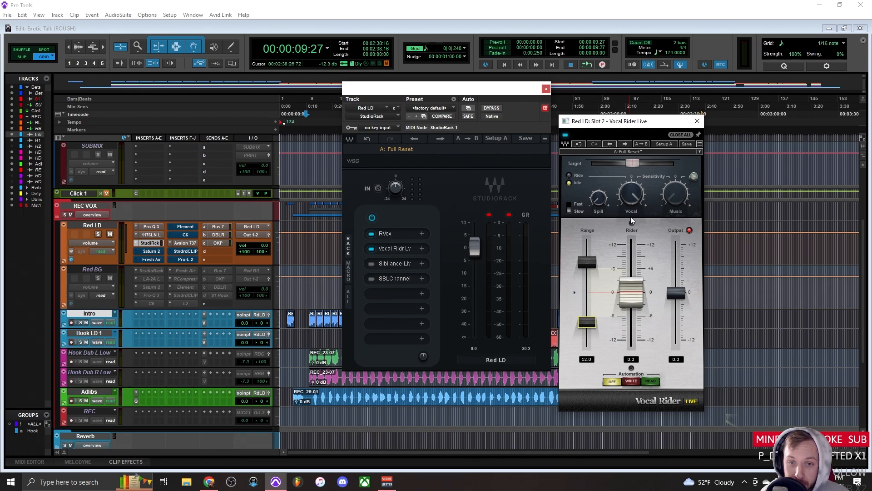
Play the lead vocal, try Vocal Rider Live's target at maximum, settle it slightly above the middle, and bypass the plug-in.
{"action": "key", "text": "space"}
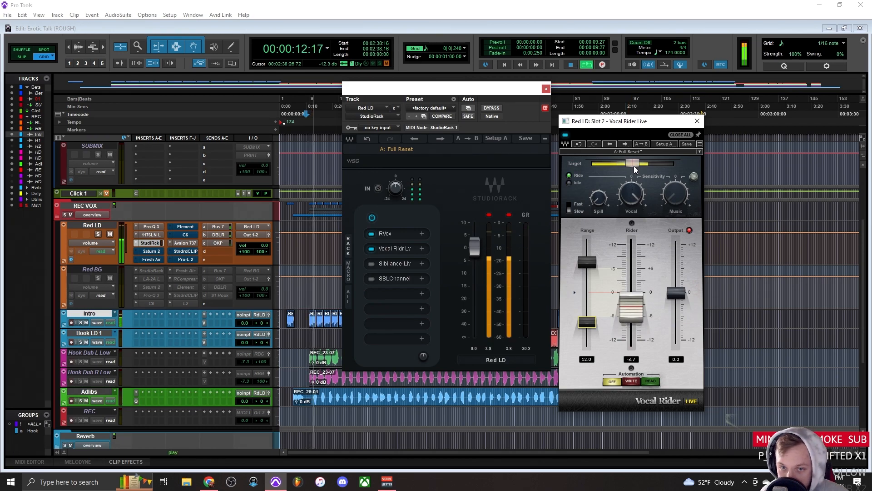
{"action": "left_click_drag", "start_coordinate": [632, 164], "coordinate": [673, 162]}
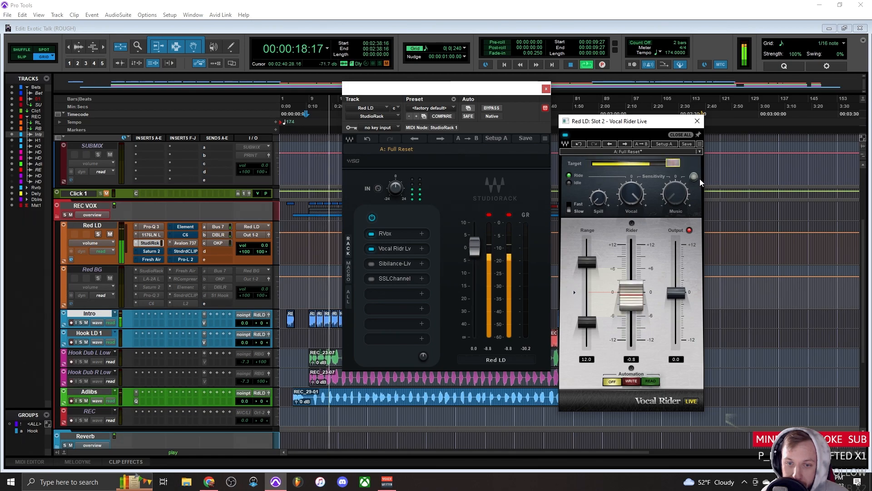
{"action": "left_click_drag", "start_coordinate": [673, 163], "coordinate": [640, 162]}
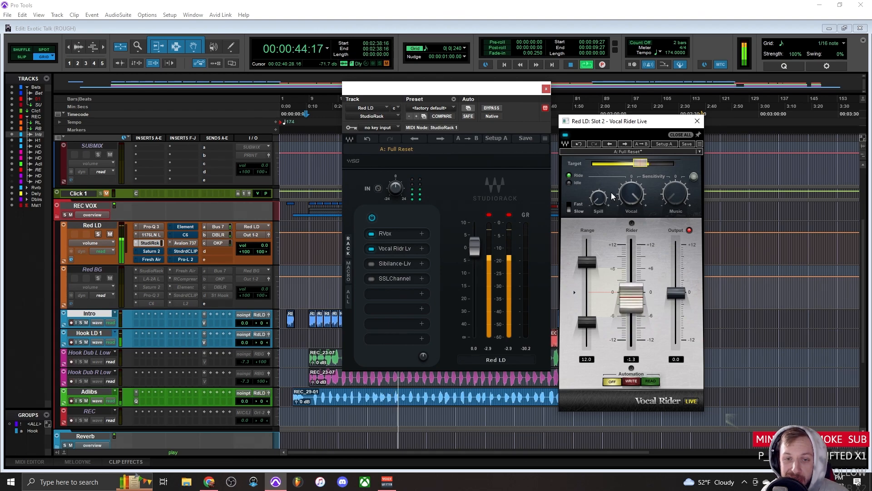
{"action": "left_click", "coordinate": [565, 136]}
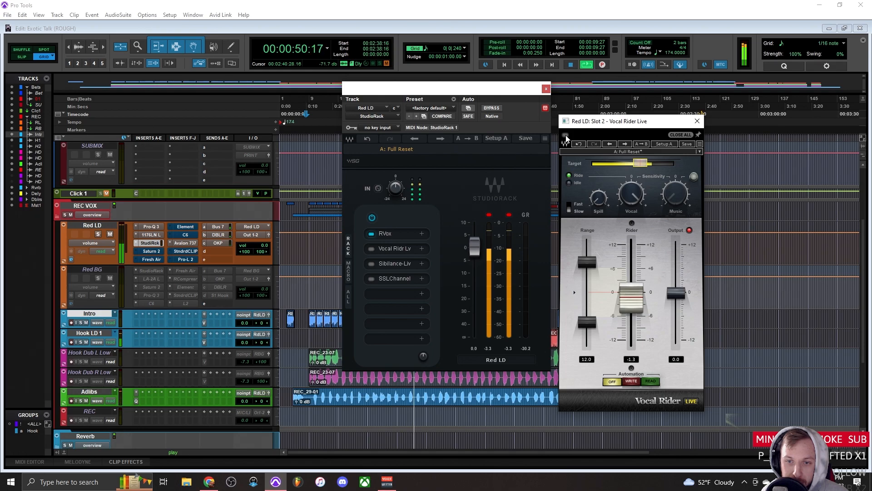
Re-enable Vocal Rider Live and open Sibilance-Live from StudioRack's third slot, placing its window beside the rack.
{"action": "left_click", "coordinate": [565, 135]}
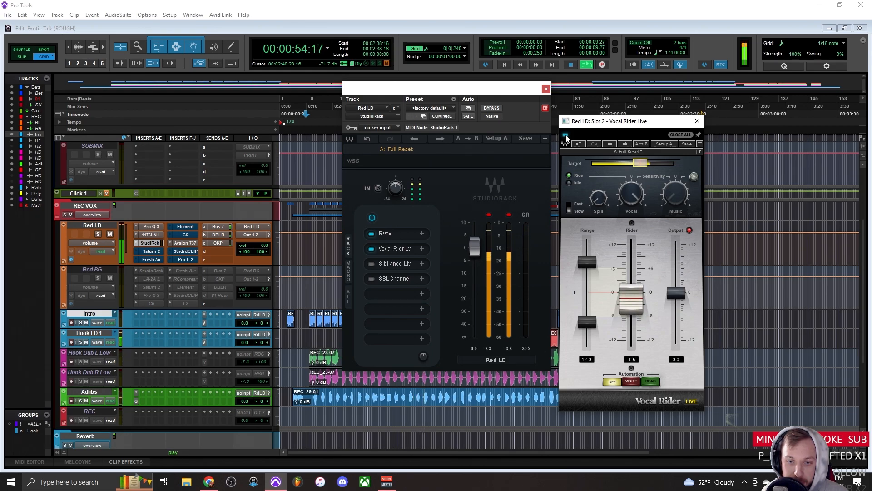
{"action": "left_click", "coordinate": [395, 263]}
{"action": "left_click_drag", "start_coordinate": [436, 125], "coordinate": [658, 118]}
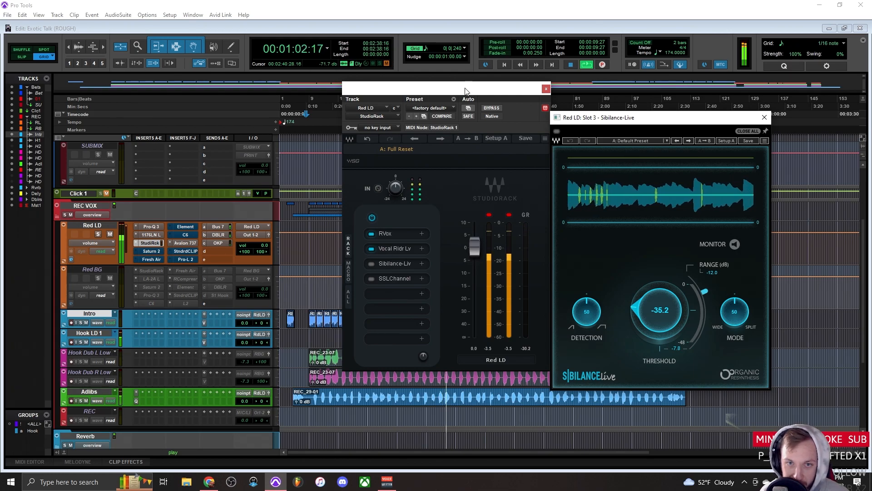
Rearrange the StudioRack and Sibilance-Live windows side by side, enable Sibilance-Live, and load its Full Reset preset.
{"action": "left_click_drag", "start_coordinate": [467, 91], "coordinate": [418, 84]}
{"action": "left_click_drag", "start_coordinate": [629, 120], "coordinate": [593, 117]}
{"action": "left_click", "coordinate": [322, 257]}
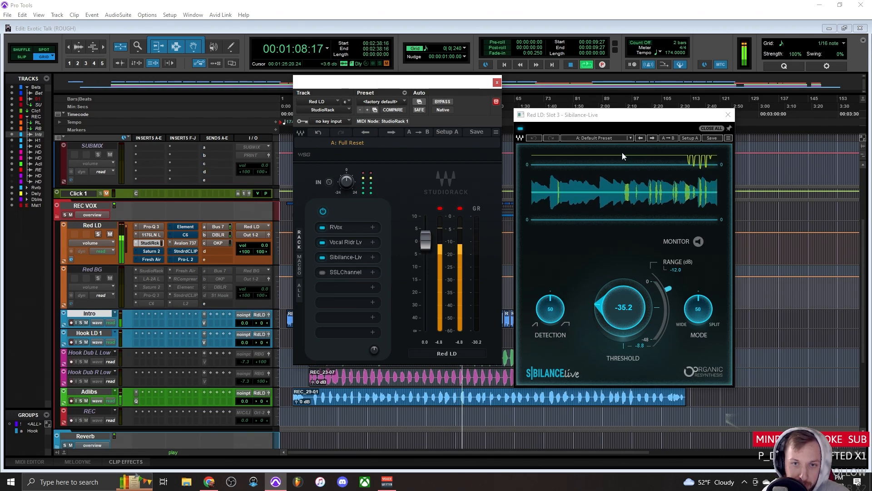
{"action": "left_click", "coordinate": [615, 137]}
{"action": "left_click", "coordinate": [654, 236]}
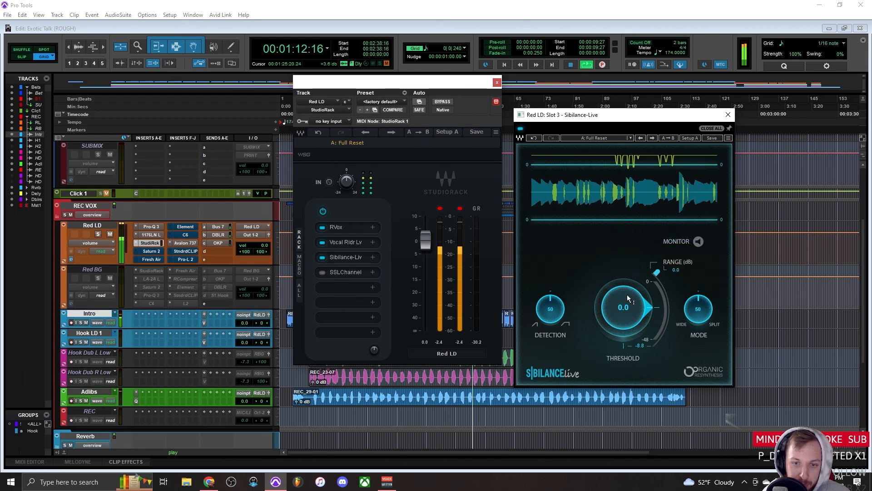
Try Sibilance-Live's threshold during playback, settle it at -17.0, and compare the plug-in bypassed and enabled.
{"action": "left_click_drag", "start_coordinate": [626, 308], "coordinate": [626, 327]}
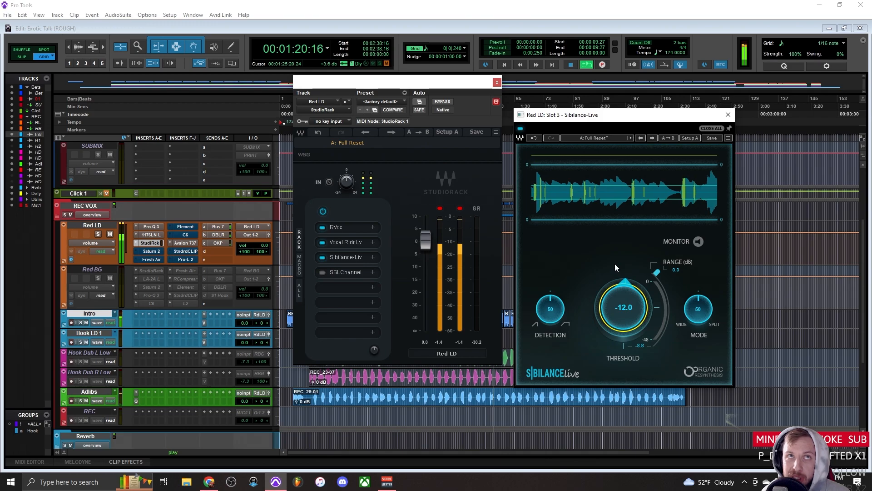
{"action": "left_click_drag", "start_coordinate": [622, 289], "coordinate": [609, 274]}
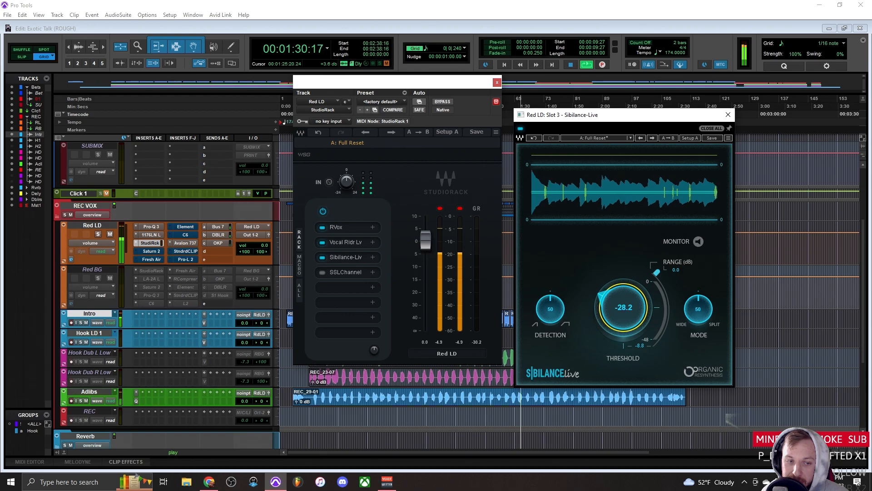
{"action": "left_click_drag", "start_coordinate": [605, 327], "coordinate": [612, 307]}
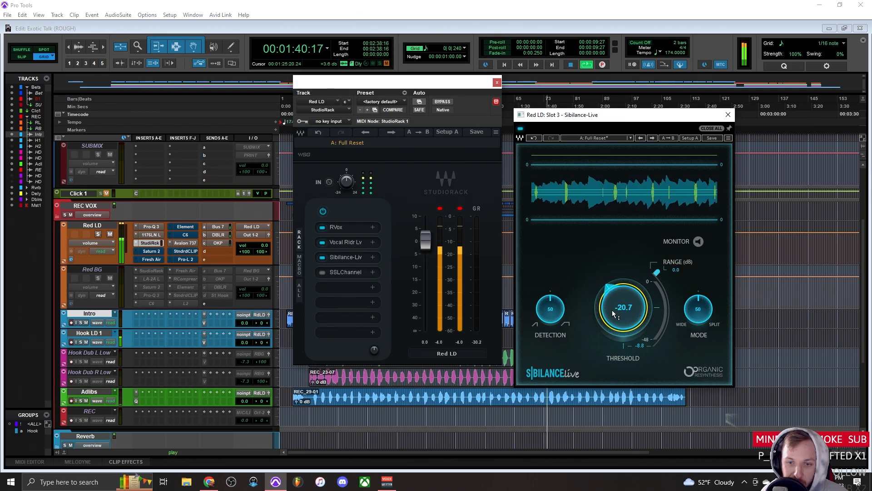
{"action": "mouse_move", "coordinate": [623, 307]}
{"action": "left_mouse_down"}
{"action": "mouse_move", "coordinate": [623, 300]}
{"action": "mouse_move", "coordinate": [610, 307]}
{"action": "left_mouse_up"}
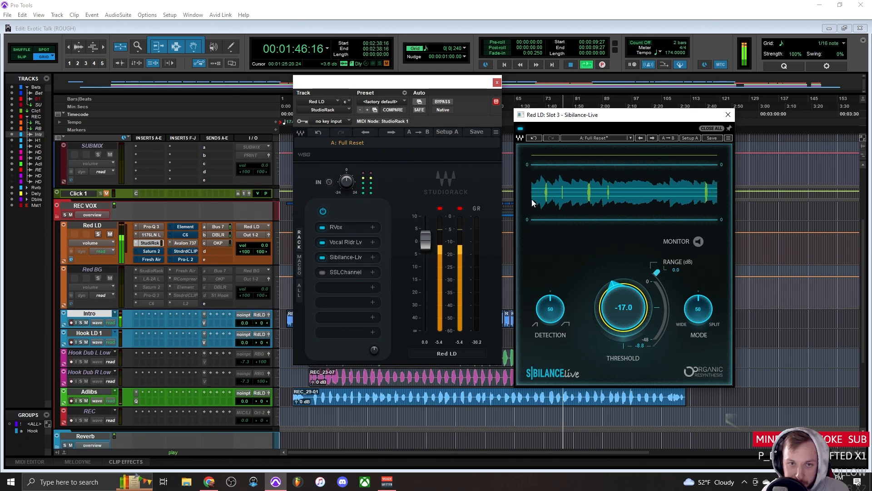
{"action": "left_click", "coordinate": [520, 129]}
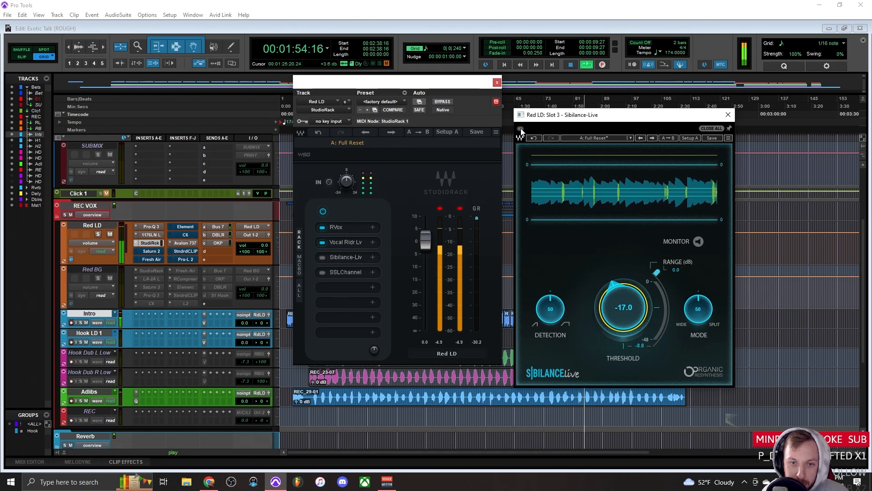
{"action": "left_click", "coordinate": [520, 129]}
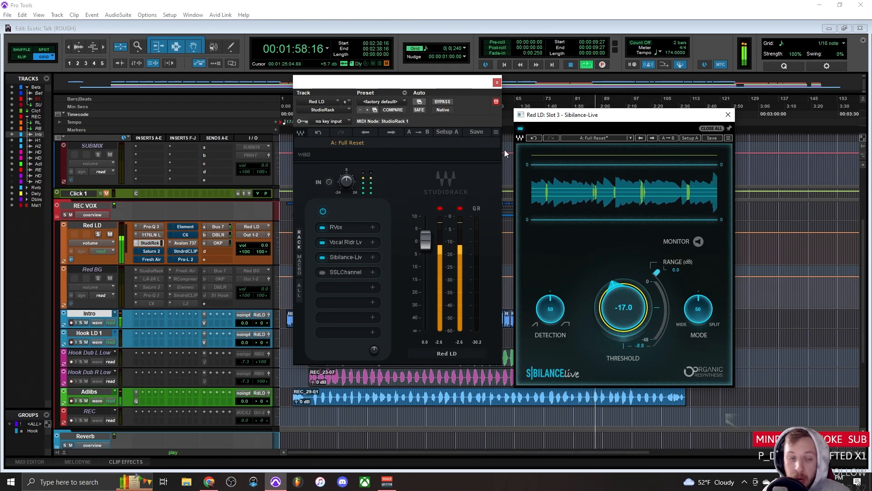
Open and enable SSLChannel in StudioRack's fourth slot, move its window beside the rack, and stop playback.
{"action": "left_click", "coordinate": [340, 272]}
{"action": "left_click", "coordinate": [322, 272]}
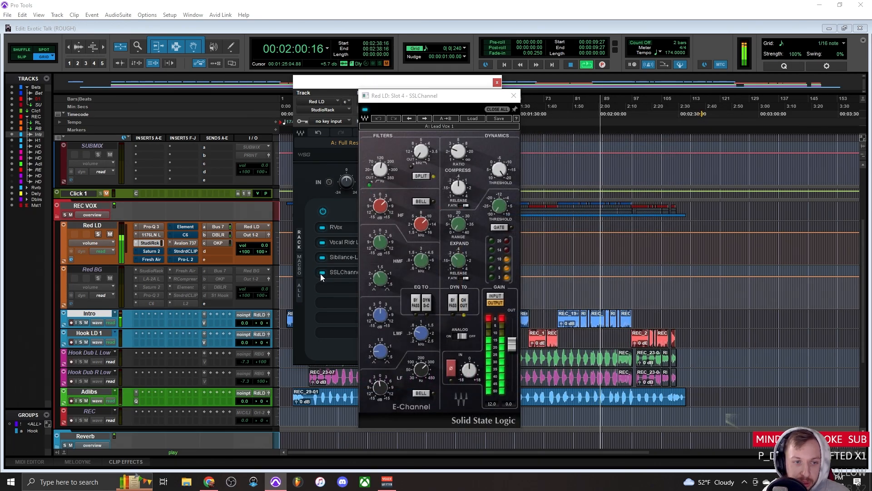
{"action": "left_click_drag", "start_coordinate": [431, 99], "coordinate": [596, 77]}
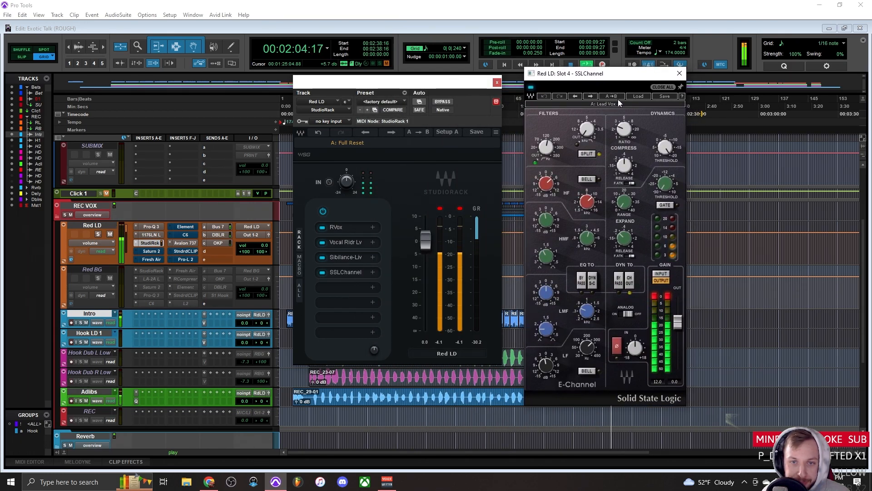
{"action": "key", "text": "space"}
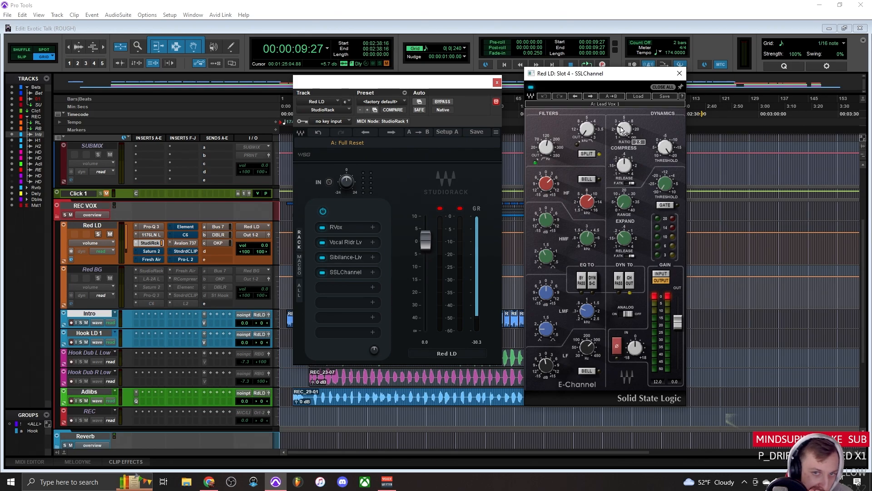
Load the Lead Vox 1 preset from the Chris Destefano factory presets in SSLChannel.
{"action": "left_click", "coordinate": [636, 96]}
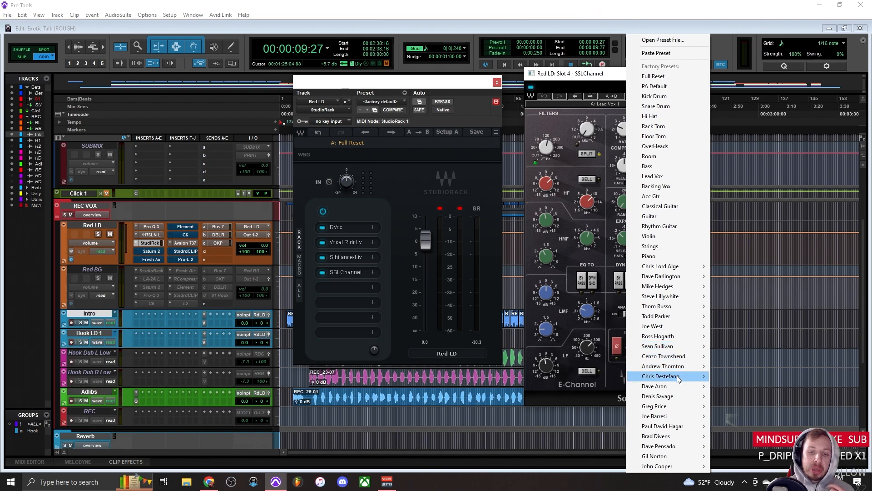
{"action": "mouse_move", "coordinate": [677, 377]}
{"action": "left_click", "coordinate": [736, 386]}
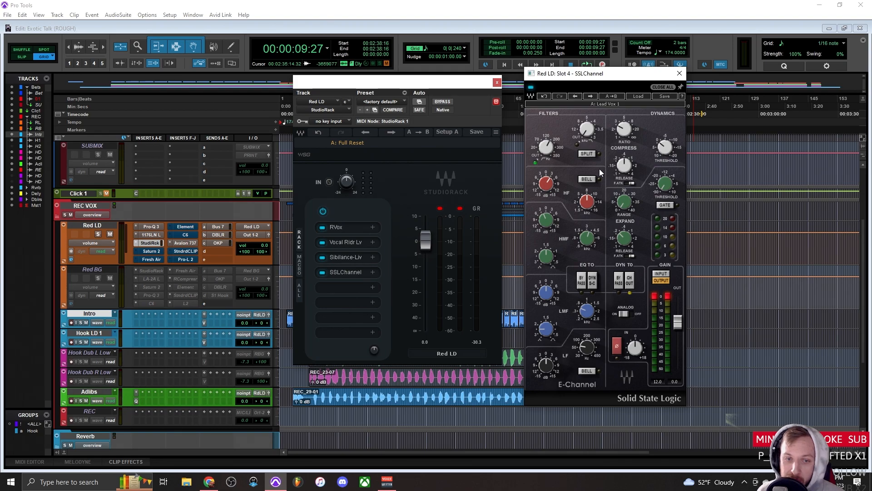
Play the lead vocal, compare SSLChannel bypassed and enabled, and switch off its analog modelling.
{"action": "key", "text": "space"}
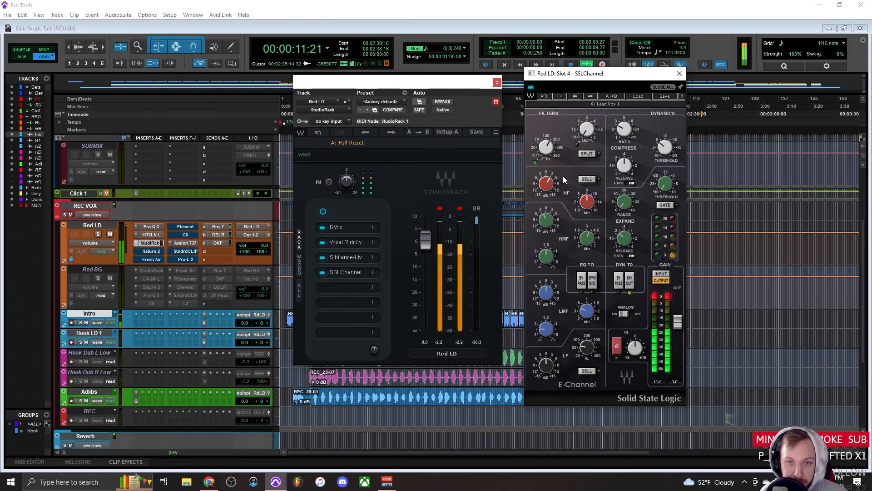
{"action": "left_click", "coordinate": [322, 272]}
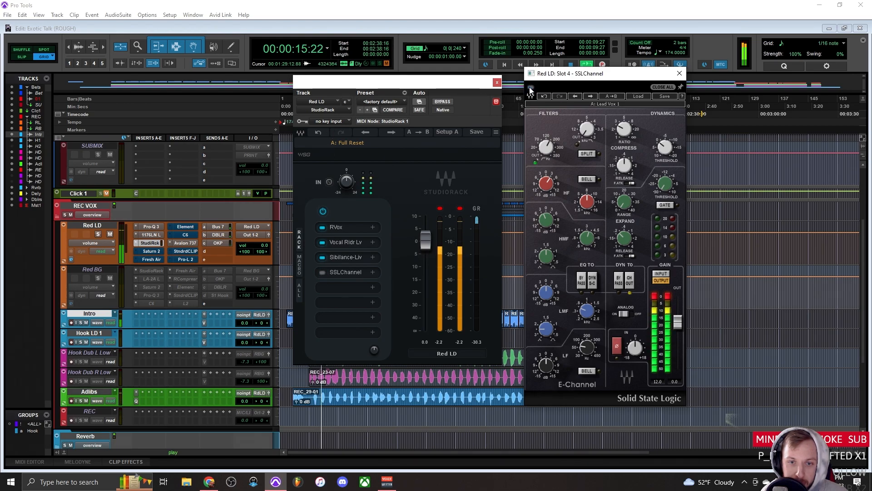
{"action": "left_click", "coordinate": [530, 87]}
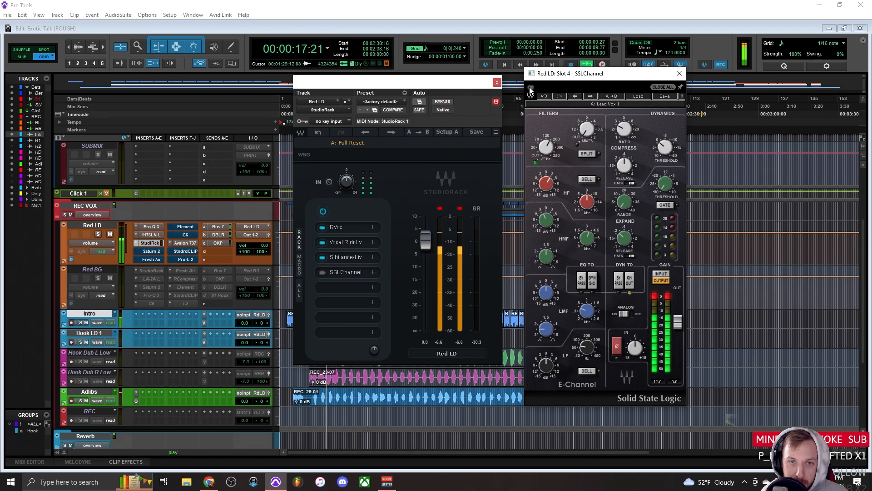
{"action": "left_click", "coordinate": [622, 313]}
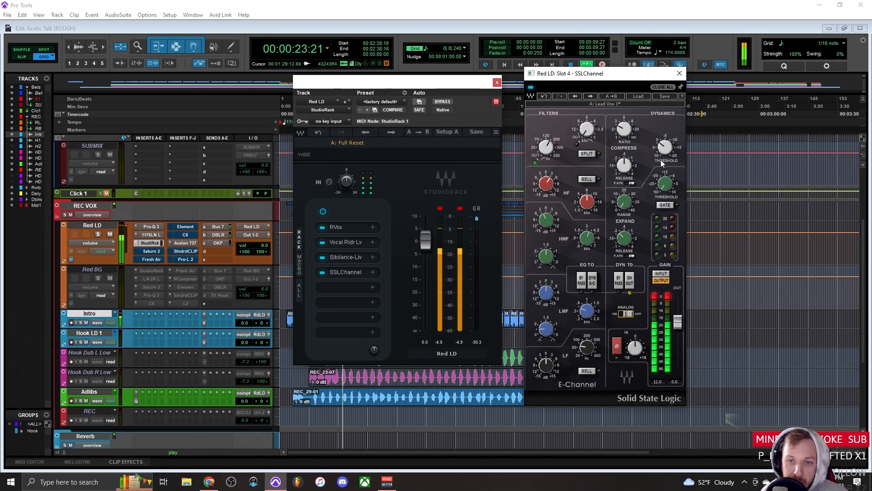
Adjust SSLChannel's compressor threshold and ratio while the lead vocal plays.
{"action": "left_click_drag", "start_coordinate": [664, 152], "coordinate": [663, 280]}
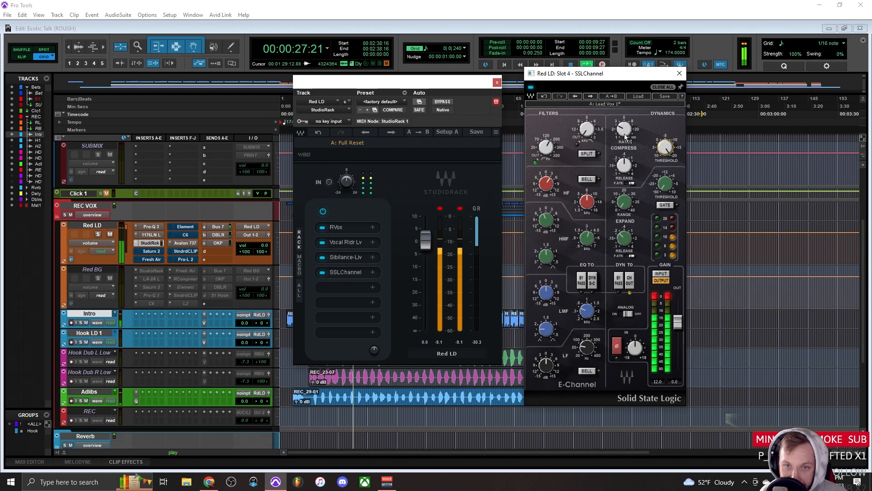
{"action": "left_click_drag", "start_coordinate": [624, 135], "coordinate": [624, 129]}
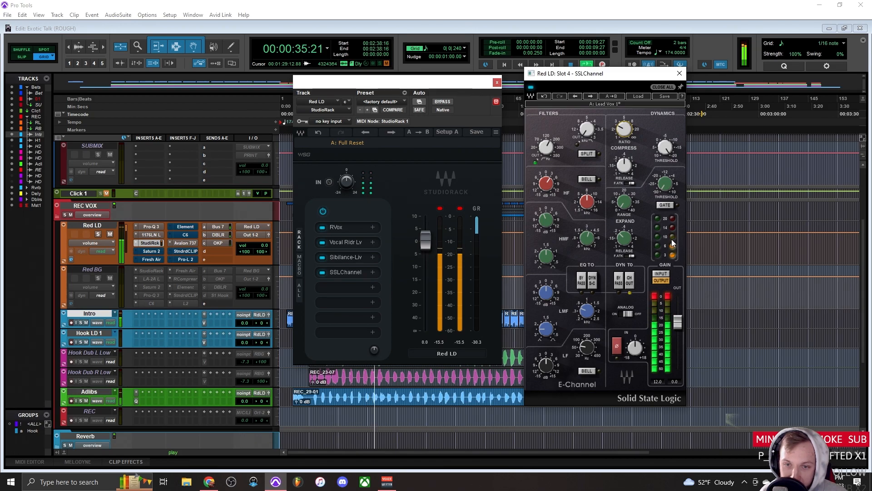
{"action": "mouse_move", "coordinate": [624, 129]}
{"action": "left_click_drag", "start_coordinate": [624, 129], "coordinate": [624, 131]}
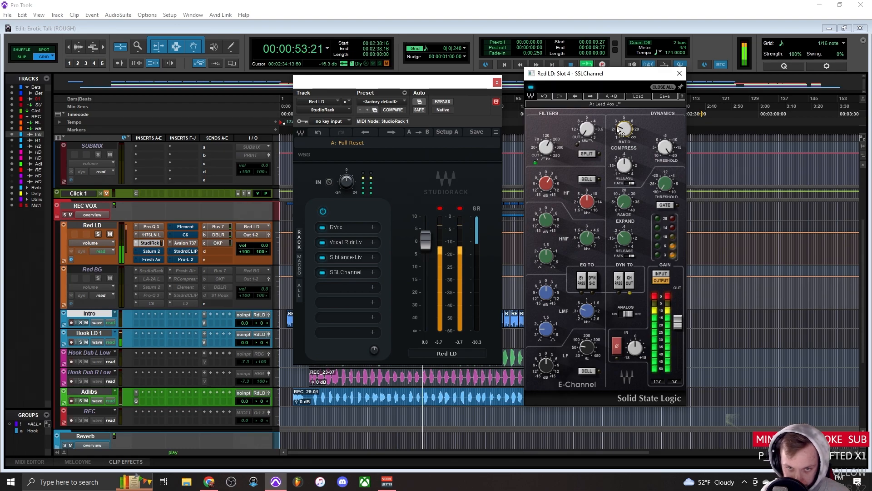
Try SSLChannel's high-pass filter at different frequencies during playback, settle it, and compare the plug-in bypassed and enabled.
{"action": "left_click", "coordinate": [590, 154]}
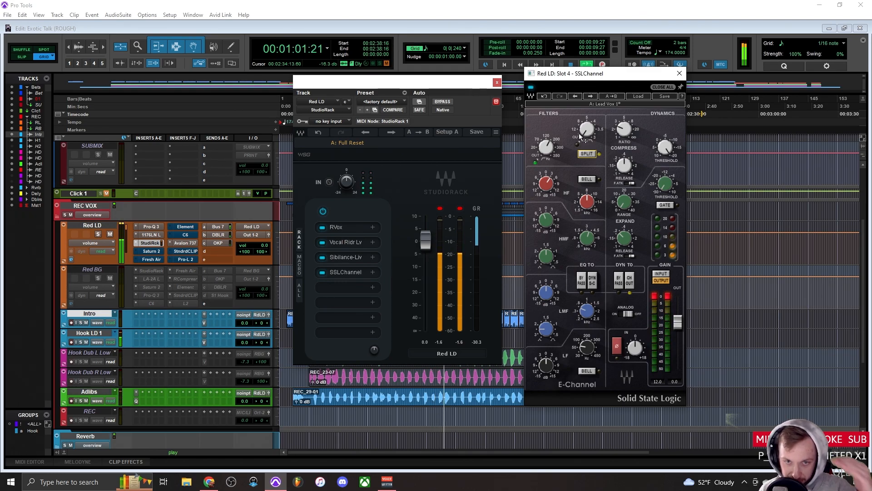
{"action": "left_click", "coordinate": [630, 280]}
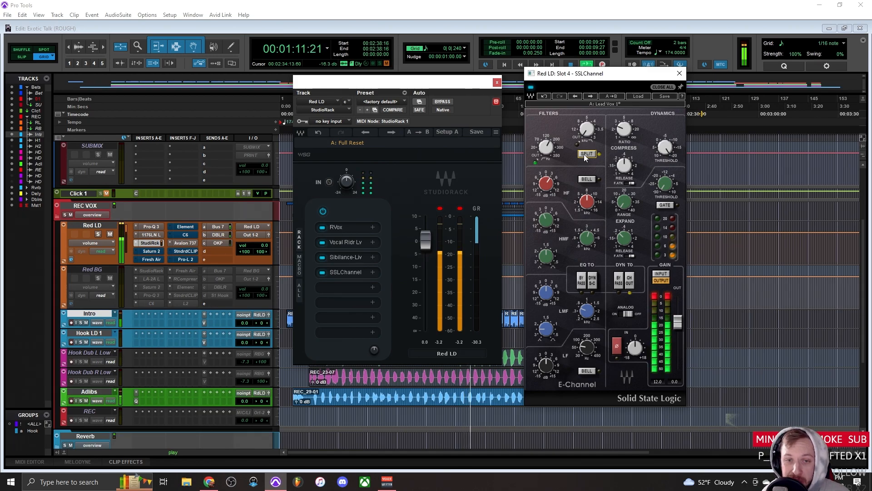
{"action": "mouse_move", "coordinate": [547, 145]}
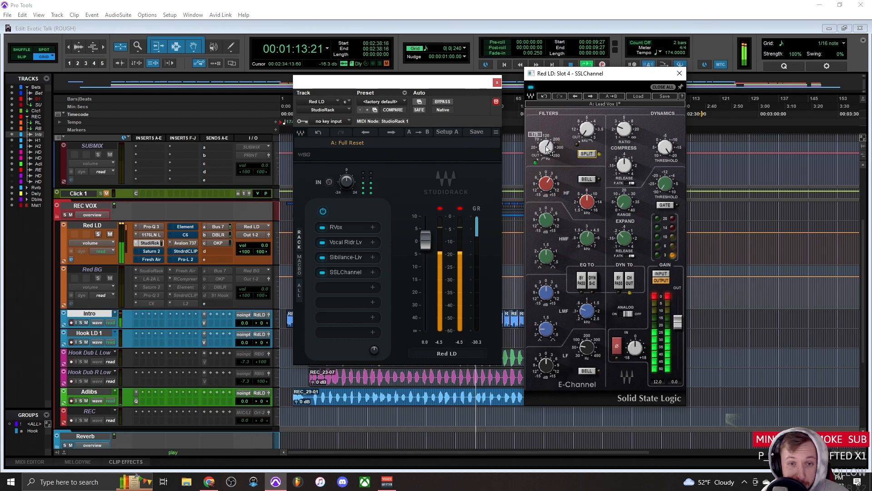
{"action": "left_click_drag", "start_coordinate": [546, 145], "coordinate": [543, 105]}
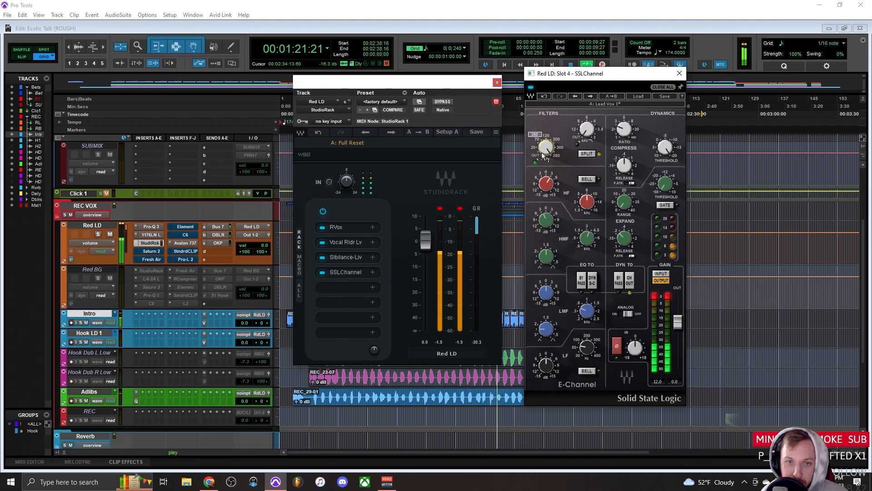
{"action": "mouse_move", "coordinate": [546, 148]}
{"action": "left_mouse_down"}
{"action": "mouse_move", "coordinate": [546, 197]}
{"action": "mouse_move", "coordinate": [545, 135]}
{"action": "mouse_move", "coordinate": [544, 151]}
{"action": "left_mouse_up"}
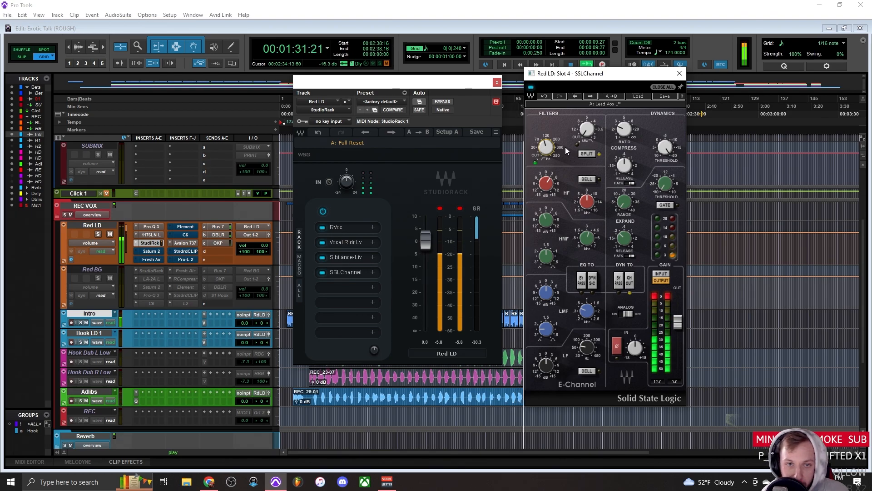
{"action": "left_click", "coordinate": [531, 88]}
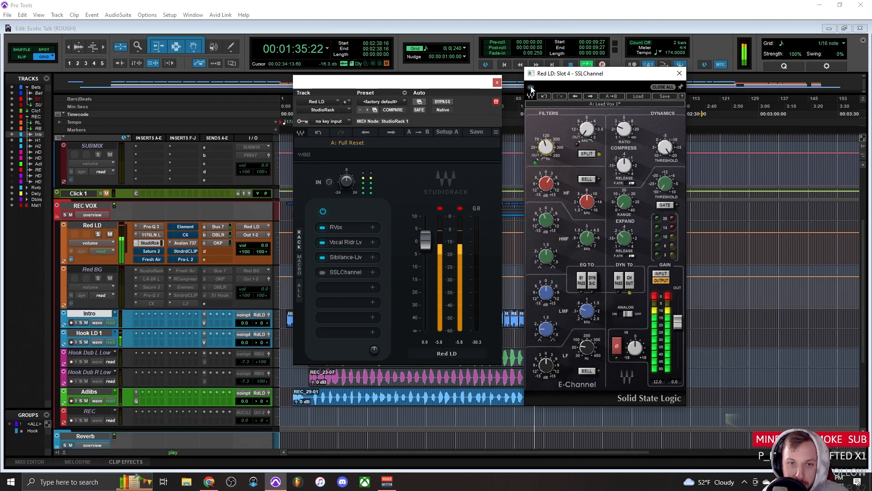
{"action": "left_click", "coordinate": [531, 87]}
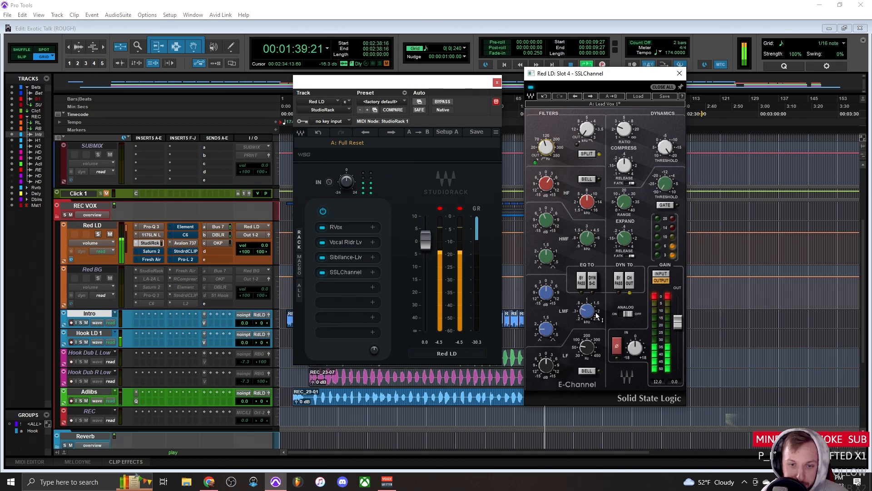
Fine-tune the frequency and gain of SSLChannel's HF band during playback.
{"action": "left_click", "coordinate": [588, 201]}
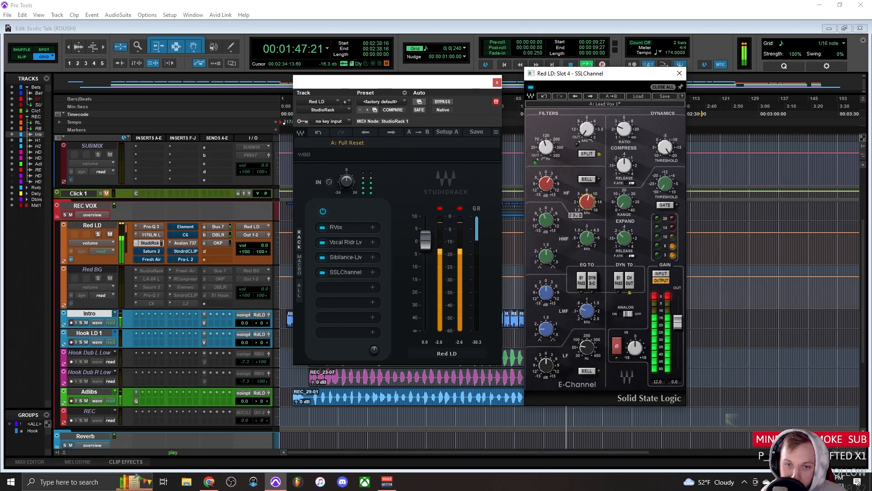
{"action": "left_click_drag", "start_coordinate": [588, 201], "coordinate": [589, 199]}
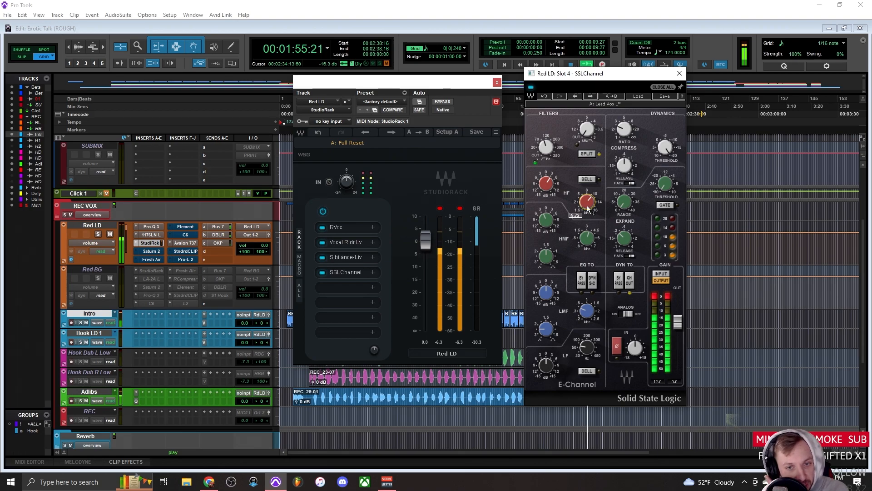
{"action": "left_click_drag", "start_coordinate": [548, 182], "coordinate": [548, 181]}
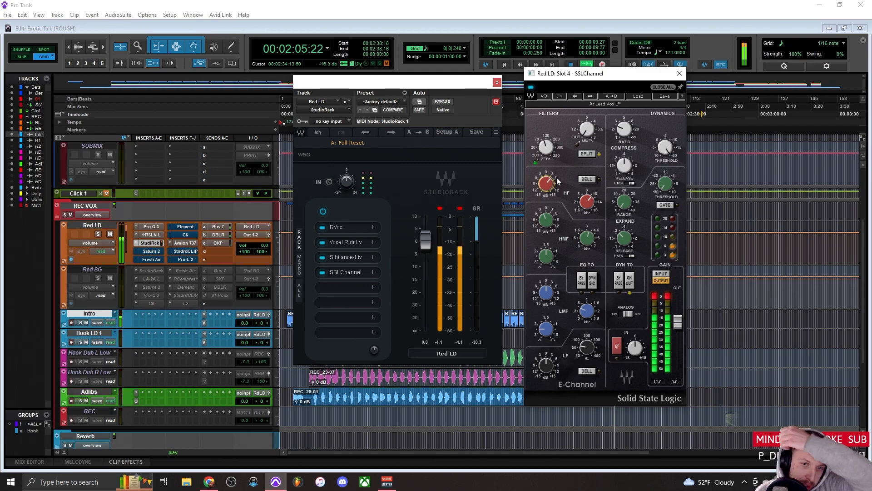
Fine-tune the gain and Q of SSLChannel's HMF band during playback.
{"action": "left_click", "coordinate": [555, 218]}
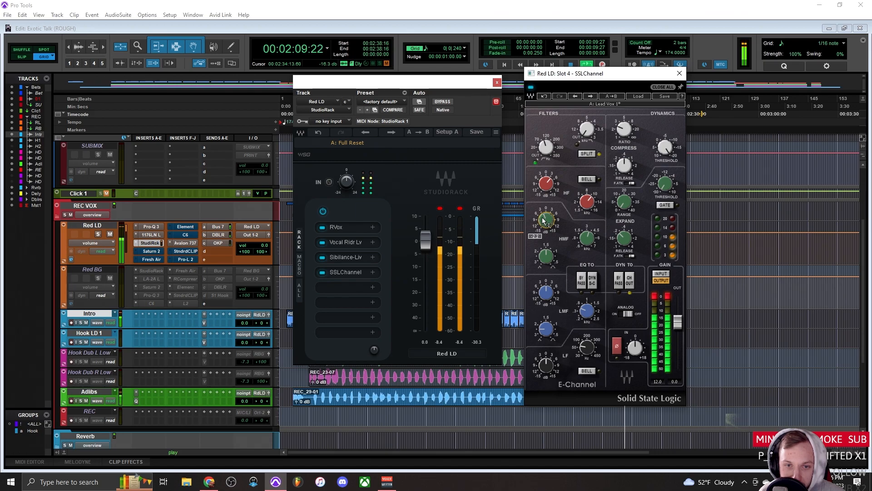
{"action": "left_click", "coordinate": [546, 255]}
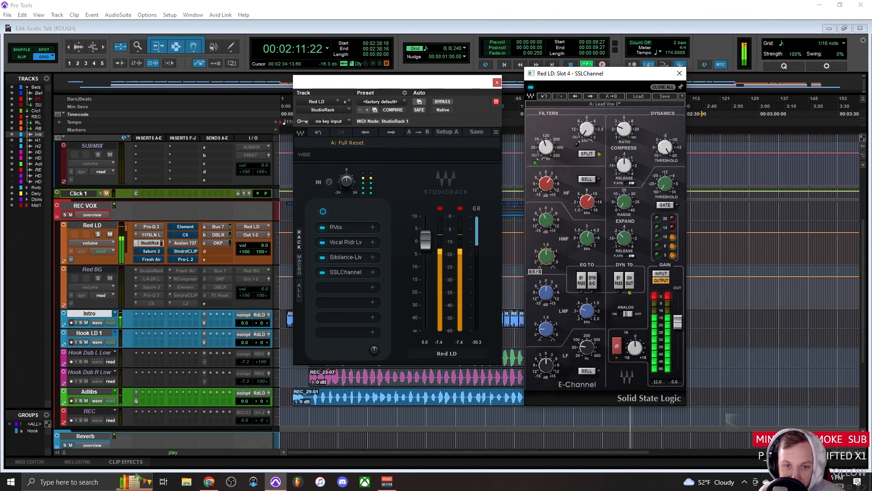
{"action": "left_click_drag", "start_coordinate": [546, 256], "coordinate": [546, 255]}
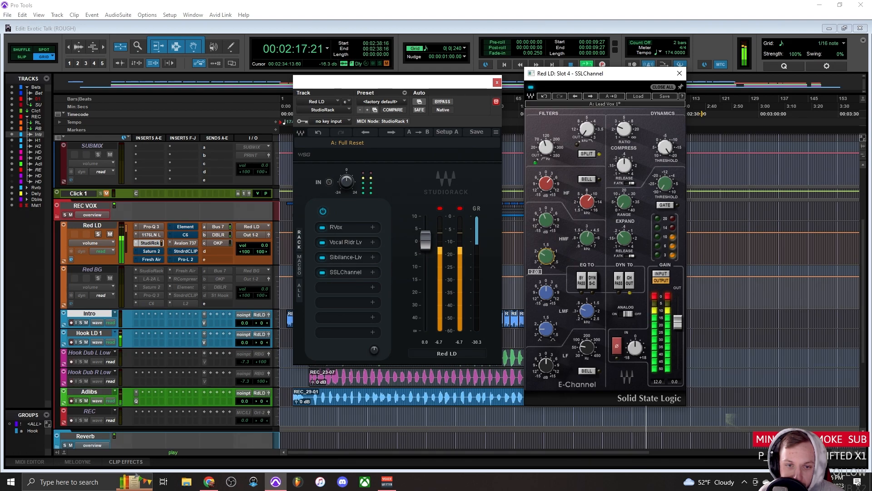
Fine-tune SSLChannel's HMF and LF bands during playback, and compare the LF band with bell mode on and off.
{"action": "left_click_drag", "start_coordinate": [546, 256], "coordinate": [546, 257]}
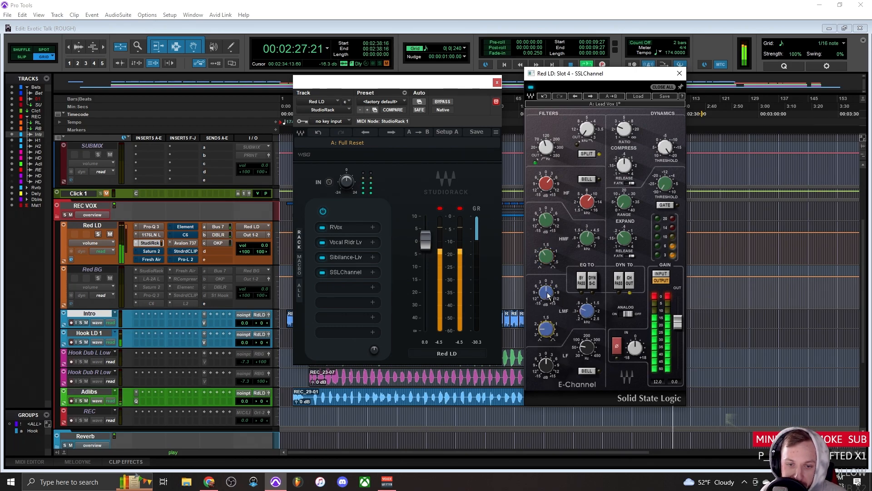
{"action": "mouse_move", "coordinate": [582, 350]}
{"action": "left_click_drag", "start_coordinate": [583, 351], "coordinate": [583, 333]}
{"action": "left_click_drag", "start_coordinate": [587, 347], "coordinate": [587, 348]}
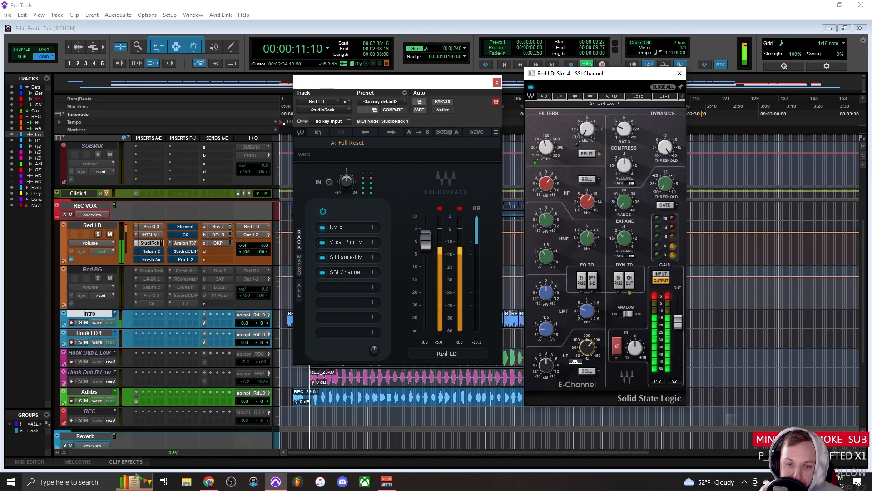
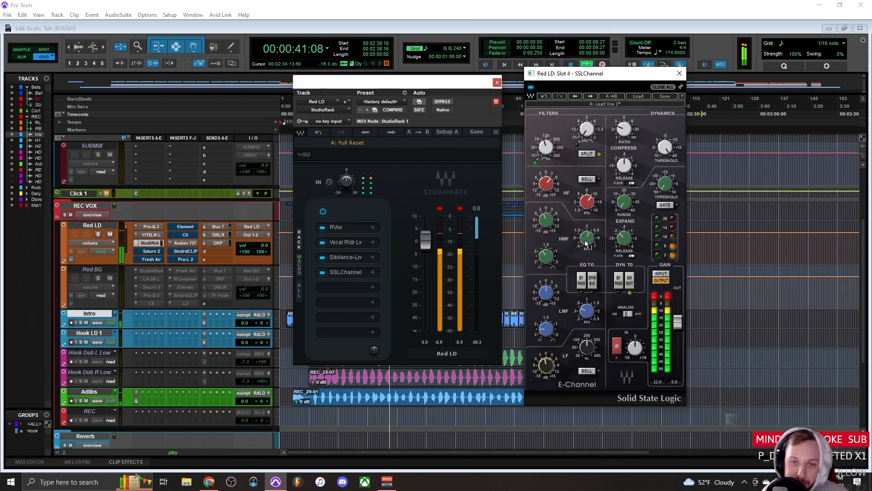
{"action": "left_click", "coordinate": [590, 371]}
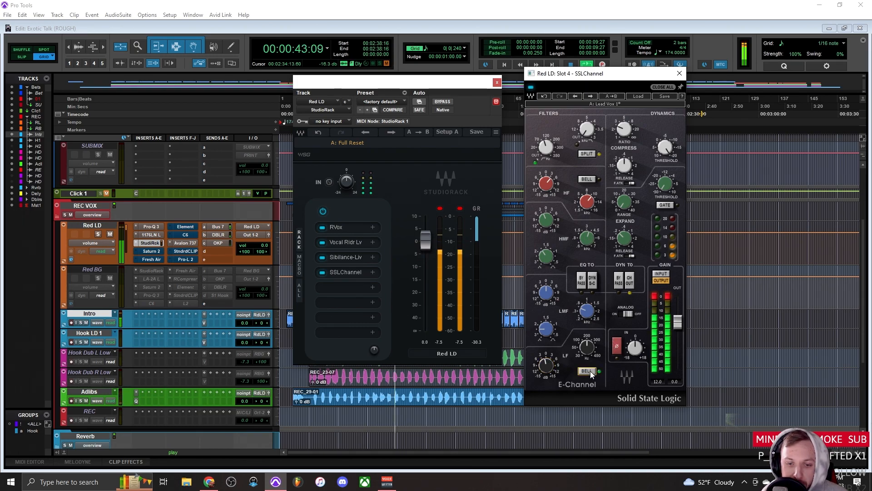
{"action": "left_click", "coordinate": [590, 372]}
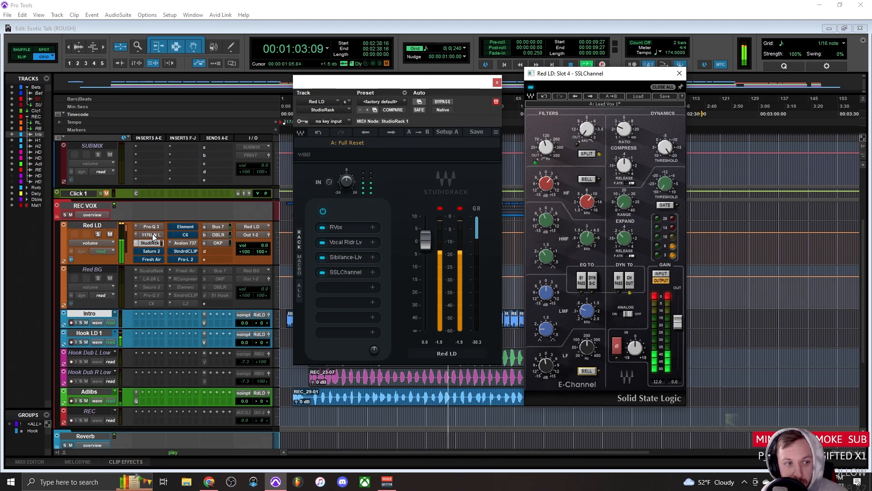
Review Sibilance-Live, Vocal Rider Live and RVox in StudioRack, and close the plug-in windows.
{"action": "left_click", "coordinate": [341, 257]}
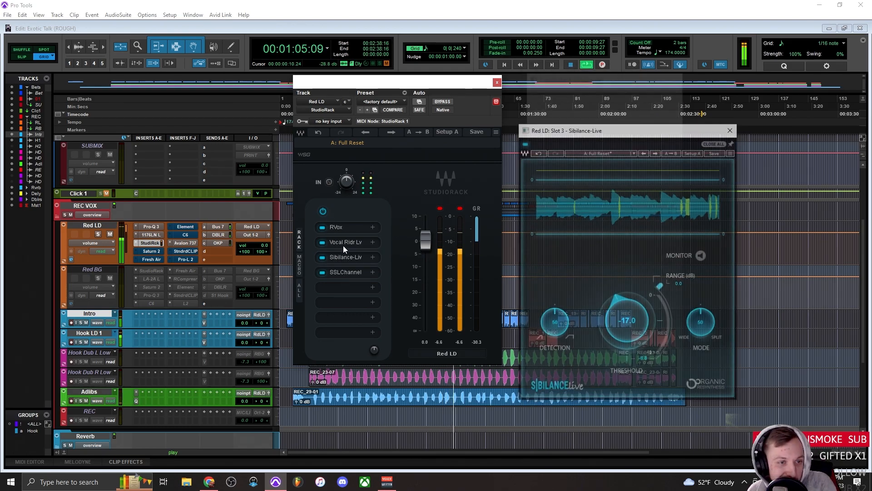
{"action": "left_click", "coordinate": [343, 242]}
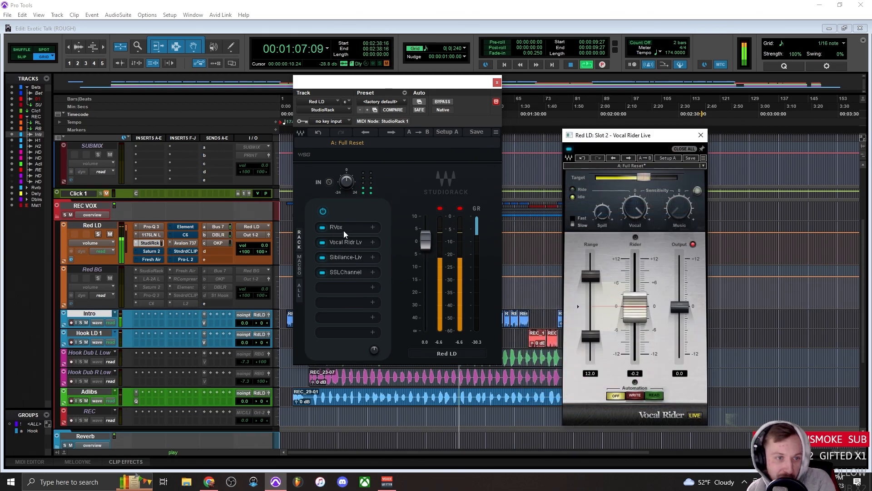
{"action": "left_click", "coordinate": [343, 230]}
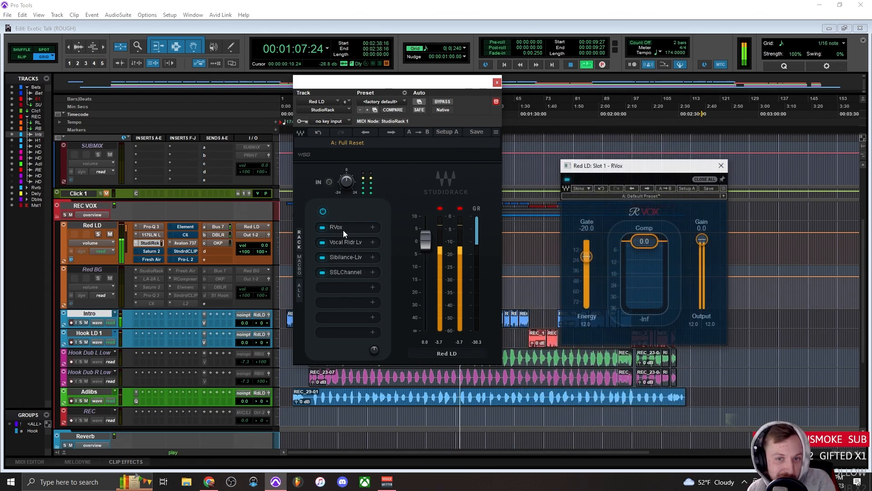
{"action": "left_click", "coordinate": [723, 165]}
{"action": "left_click", "coordinate": [497, 82]}
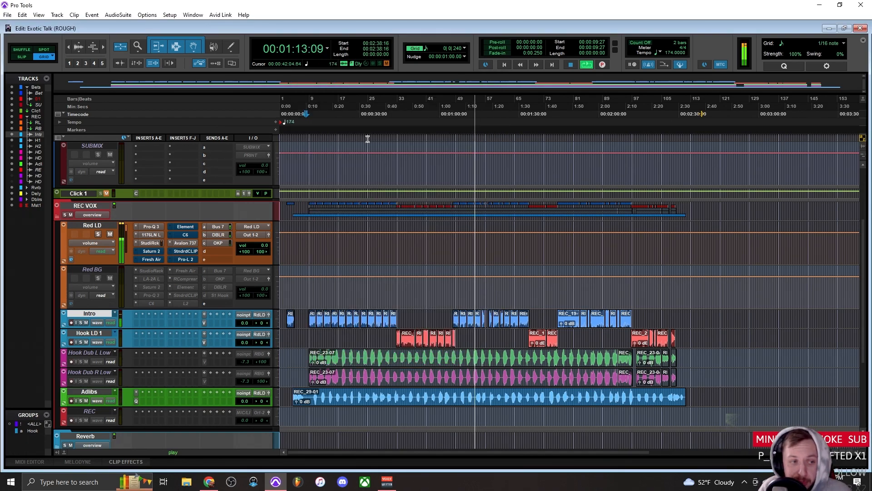
Open Saturn 2 on the Red LD track and compare it bypassed and enabled during playback.
{"action": "left_click", "coordinate": [150, 244]}
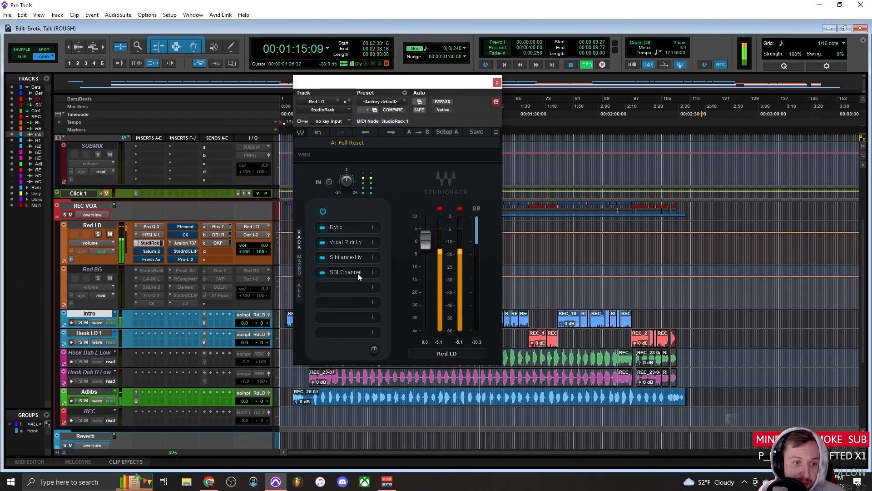
{"action": "left_click", "coordinate": [151, 250]}
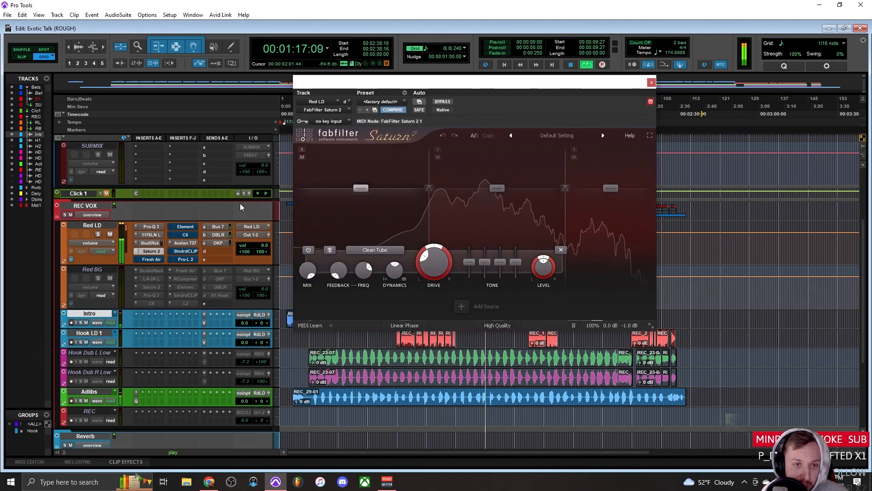
{"action": "left_click_drag", "start_coordinate": [450, 89], "coordinate": [469, 103]}
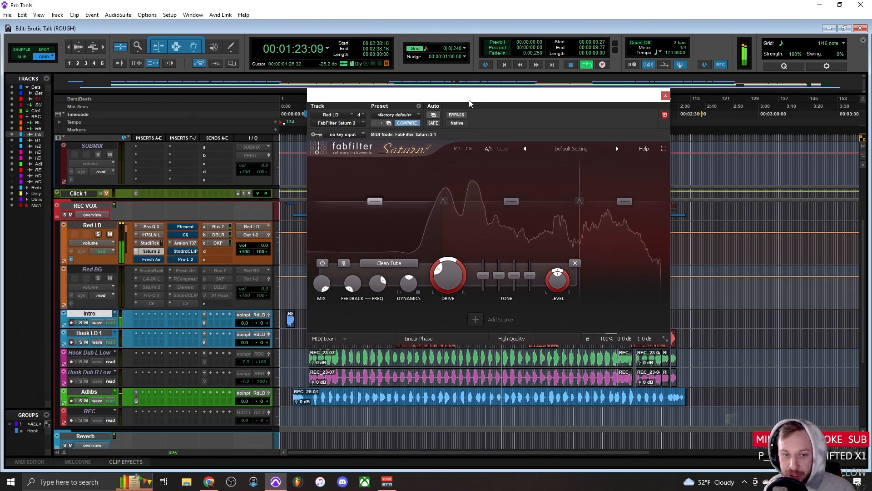
{"action": "left_click", "coordinate": [463, 115]}
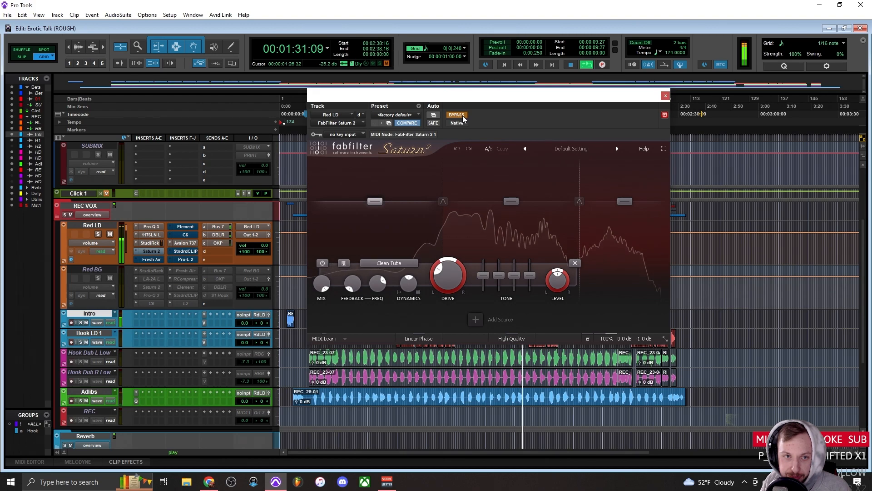
{"action": "left_click", "coordinate": [463, 116]}
Examine Band 1's style and drive in Saturn 2, along with its phase and quality options, keeping Linear Phase and High Quality.
{"action": "left_click", "coordinate": [406, 265]}
{"action": "mouse_move", "coordinate": [382, 285]}
{"action": "left_click", "coordinate": [458, 284]}
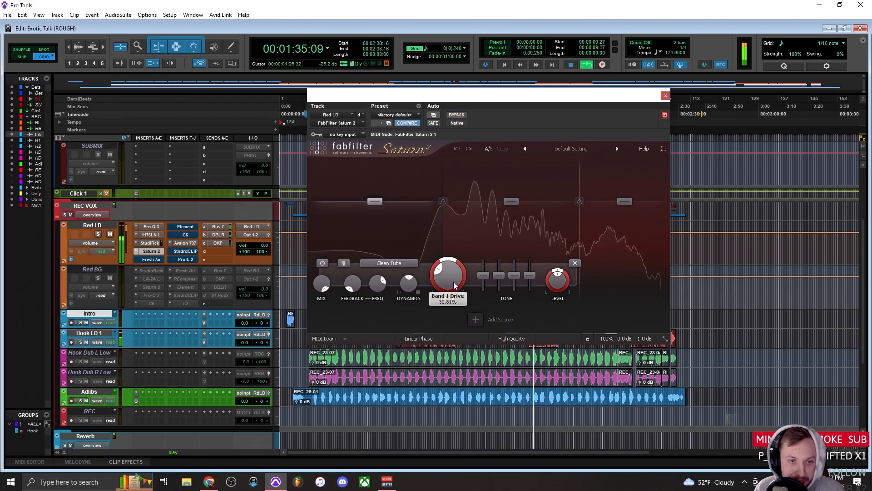
{"action": "mouse_move", "coordinate": [441, 185]}
{"action": "left_click", "coordinate": [431, 337]}
{"action": "left_click", "coordinate": [511, 339]}
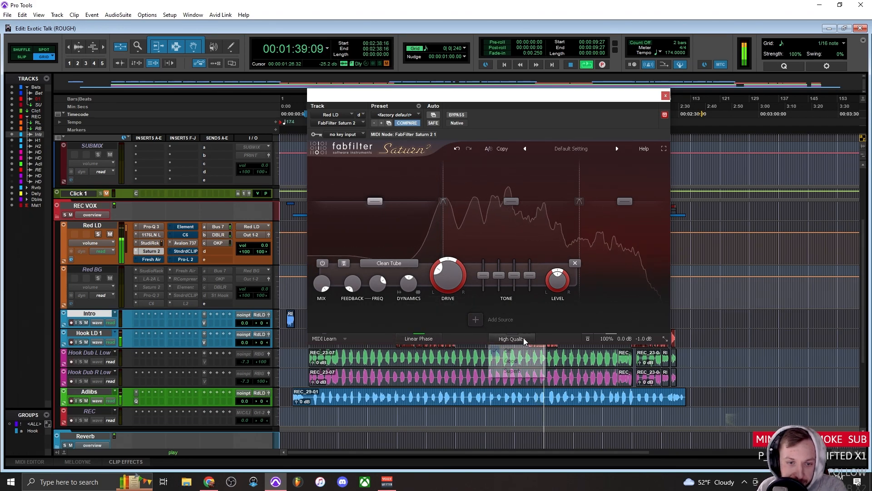
{"action": "left_click", "coordinate": [532, 364]}
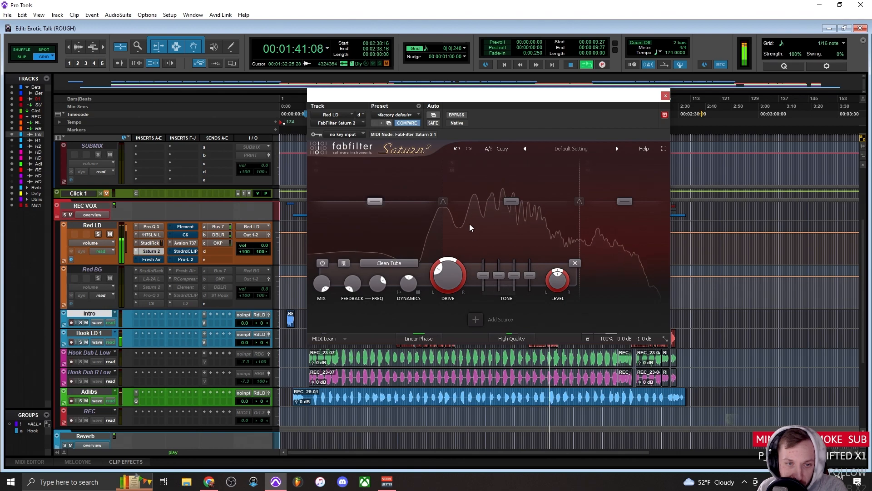
{"action": "left_click", "coordinate": [522, 340]}
{"action": "left_click", "coordinate": [536, 373]}
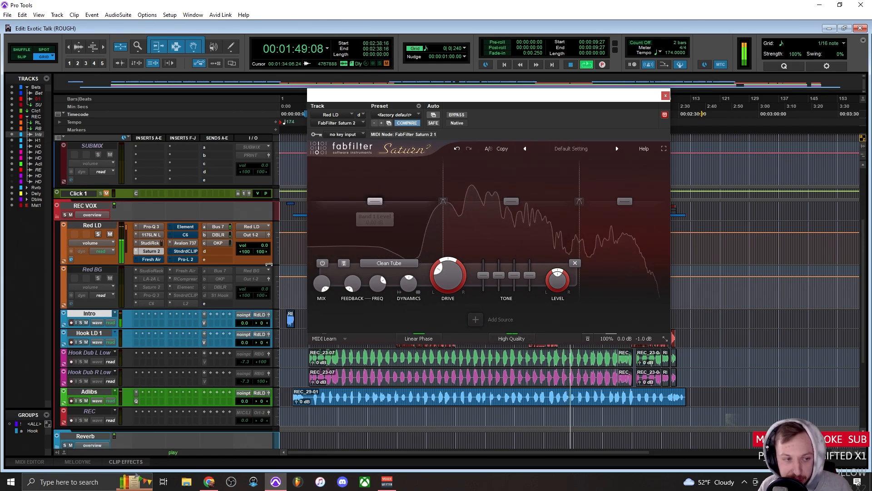
Check Band 1's crossover frequency and drive in Saturn 2, and audition individual bands in solo during playback.
{"action": "scroll", "coordinate": [173, 284], "scroll_direction": "down", "scroll_amount": 5}
{"action": "scroll", "coordinate": [173, 284], "scroll_direction": "up", "scroll_amount": 3}
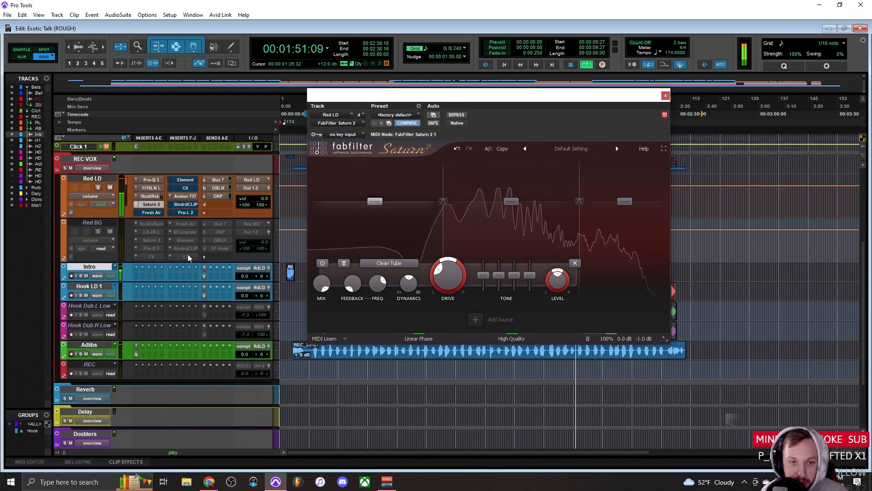
{"action": "mouse_move", "coordinate": [444, 182]}
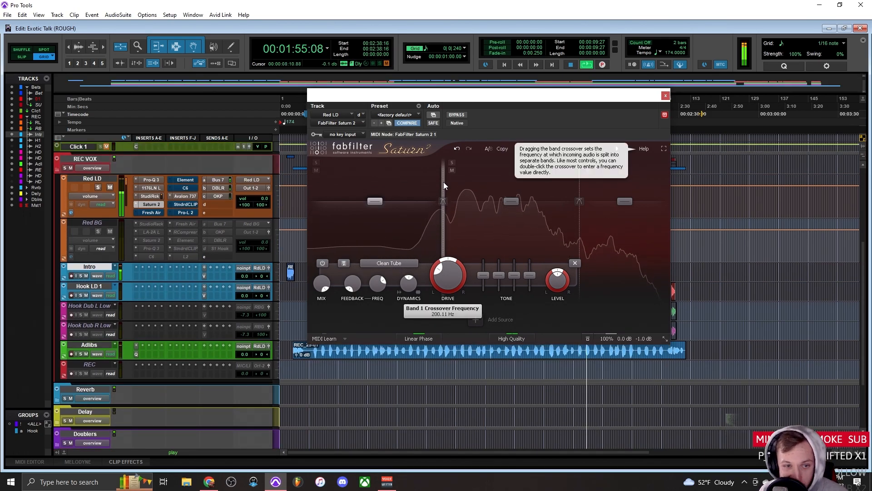
{"action": "mouse_move", "coordinate": [440, 276]}
{"action": "left_click_drag", "start_coordinate": [440, 273], "coordinate": [438, 273]}
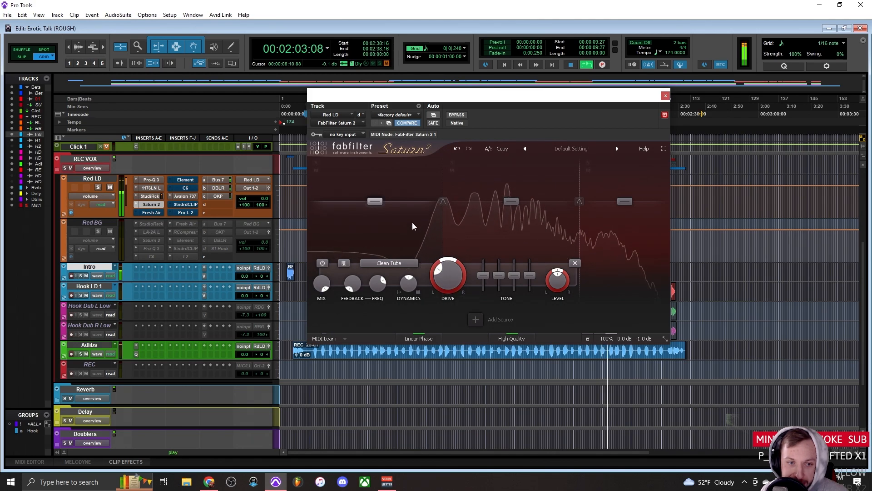
{"action": "mouse_move", "coordinate": [439, 273]}
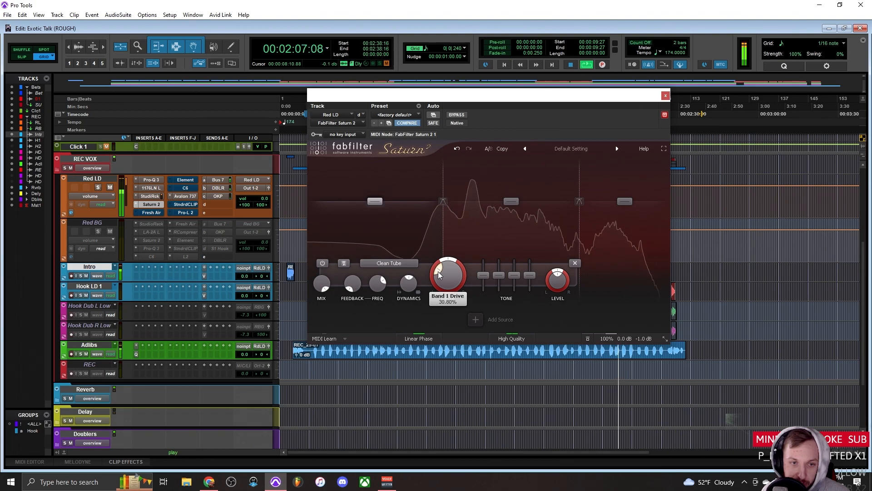
{"action": "mouse_move", "coordinate": [506, 275]}
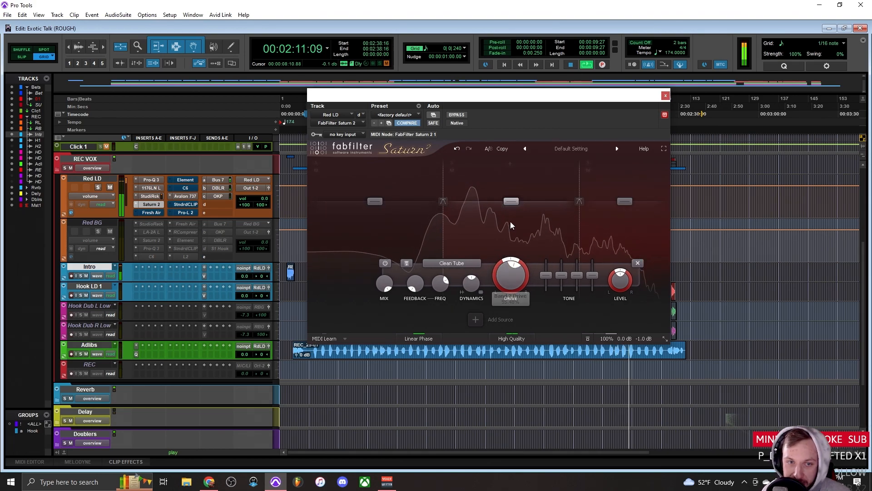
{"action": "left_click", "coordinate": [452, 163]}
{"action": "left_click", "coordinate": [453, 162]}
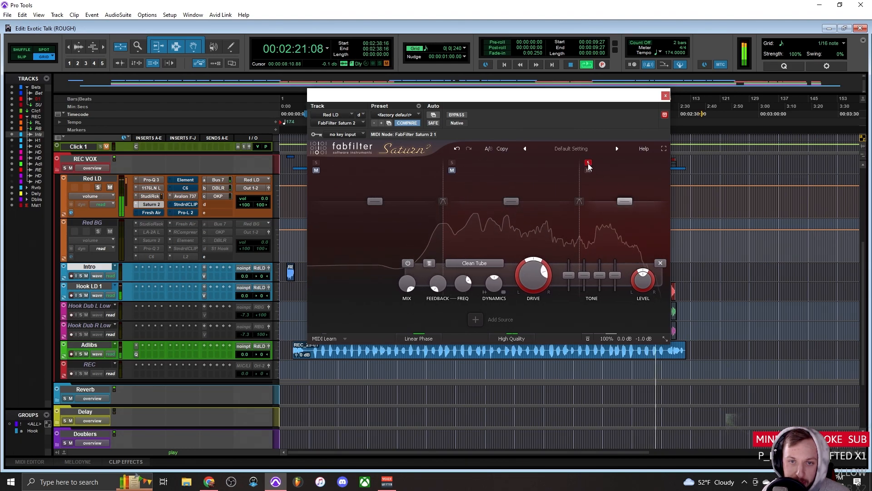
{"action": "mouse_move", "coordinate": [579, 184]}
{"action": "left_mouse_down"}
{"action": "mouse_move", "coordinate": [568, 184]}
{"action": "mouse_move", "coordinate": [578, 187]}
{"action": "left_mouse_up"}
{"action": "key", "text": "space"}
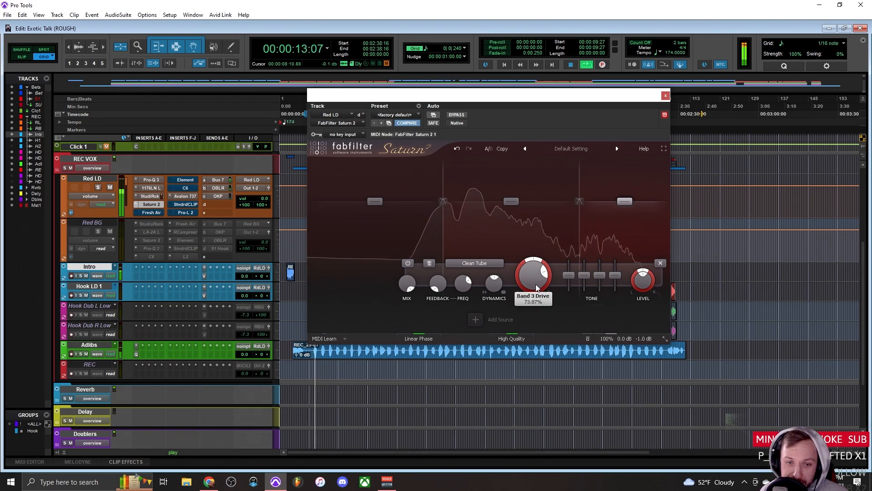
Sweep Band 3's drive in Saturn 2 up and down during playback and settle it at a fairly high amount.
{"action": "left_click_drag", "start_coordinate": [536, 285], "coordinate": [550, 164]}
{"action": "left_click_drag", "start_coordinate": [539, 278], "coordinate": [500, 449]}
{"action": "left_click_drag", "start_coordinate": [532, 288], "coordinate": [549, 252]}
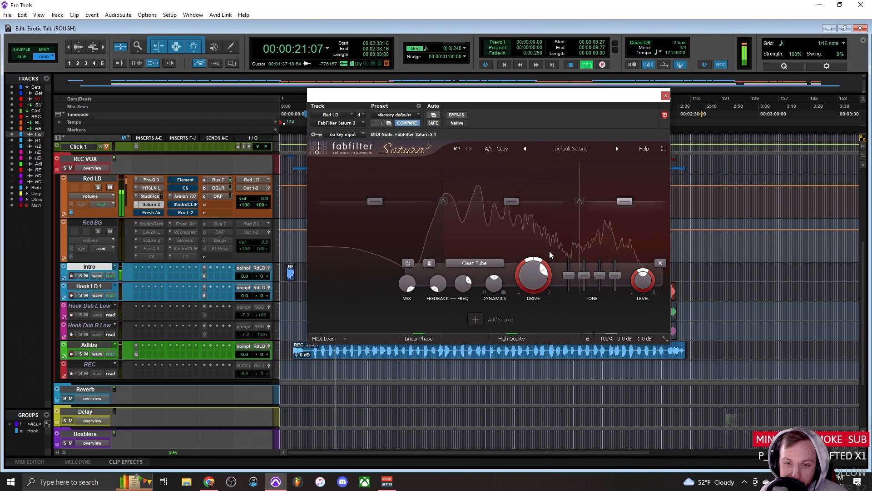
Compare the Red LD vocal repeatedly with Saturn 2 bypassed and enabled, restarting playback for another pass.
{"action": "left_click", "coordinate": [457, 115]}
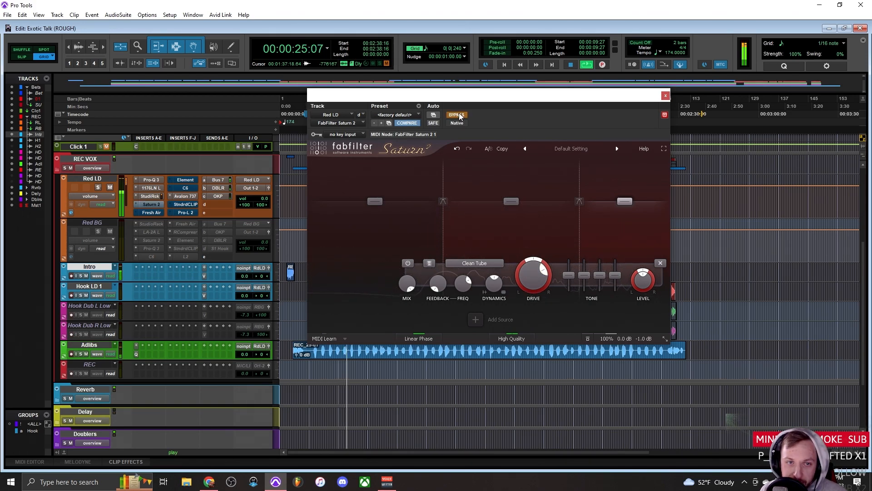
{"action": "left_click", "coordinate": [457, 115]}
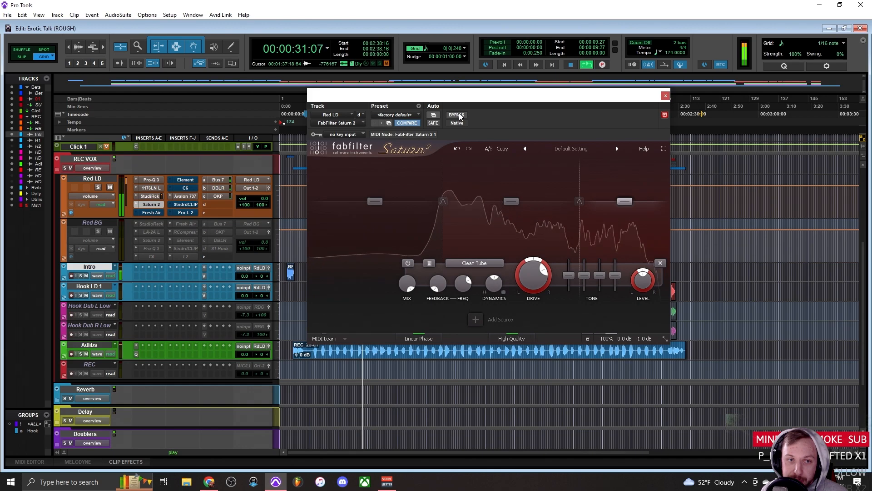
{"action": "left_click", "coordinate": [457, 115]}
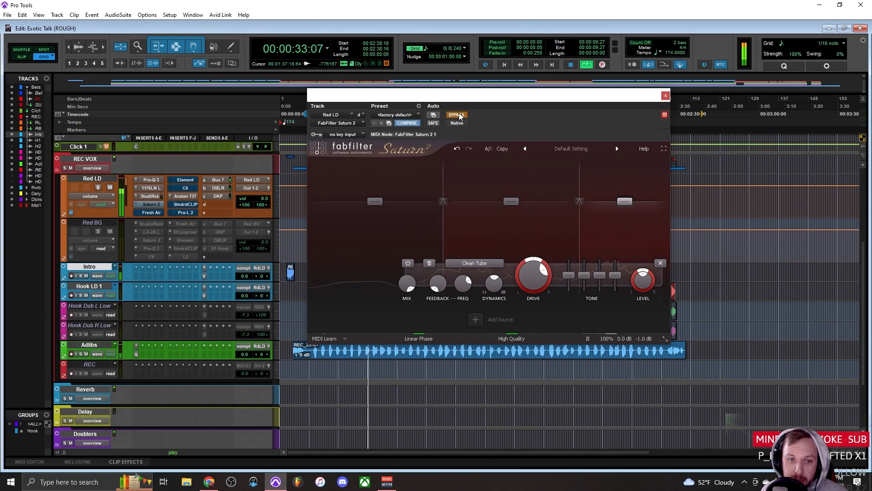
{"action": "left_click", "coordinate": [457, 115]}
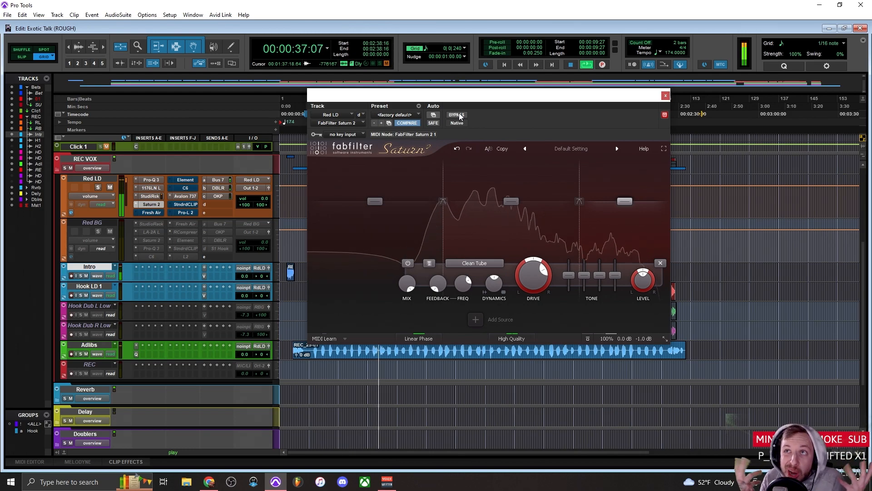
{"action": "key", "text": "space"}
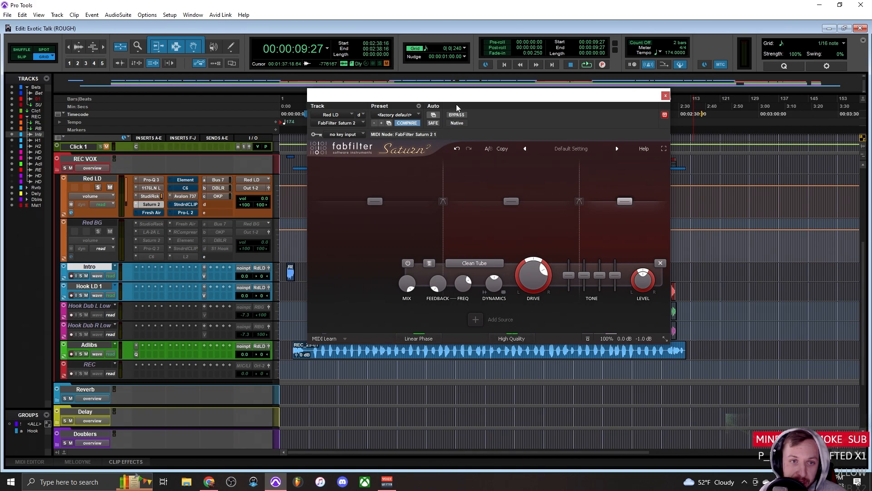
{"action": "key", "text": "space"}
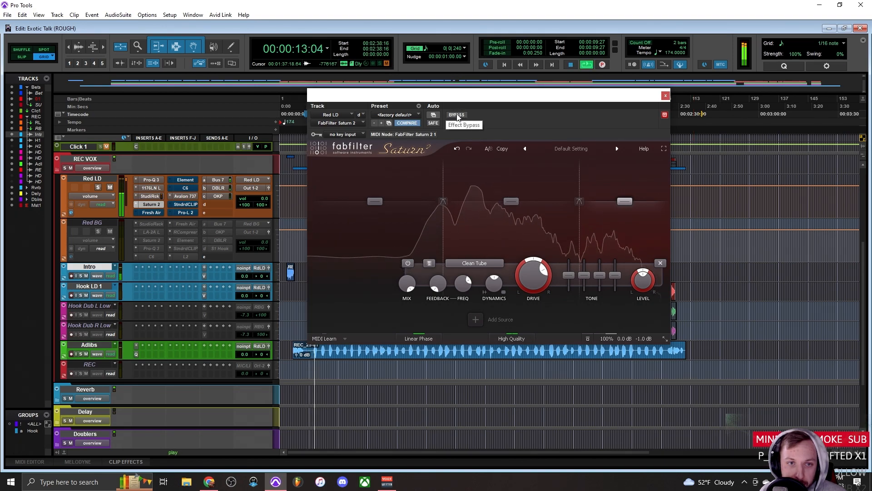
{"action": "left_click", "coordinate": [457, 115]}
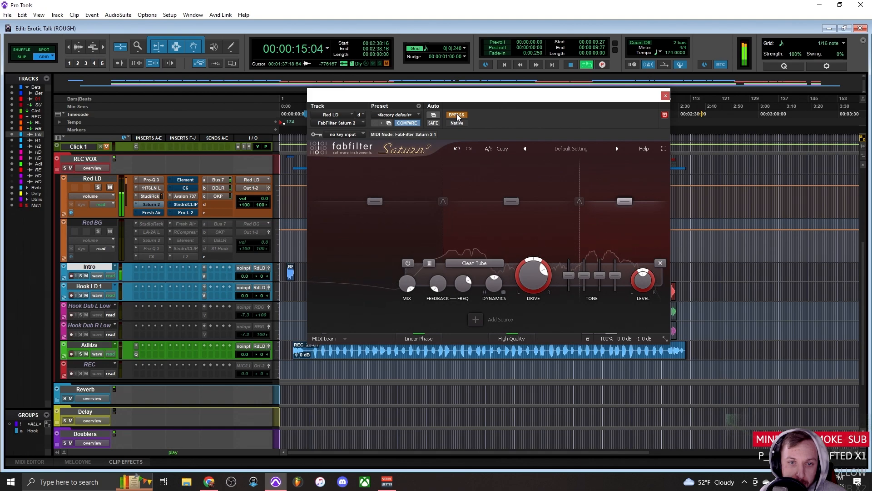
{"action": "left_click", "coordinate": [457, 115]}
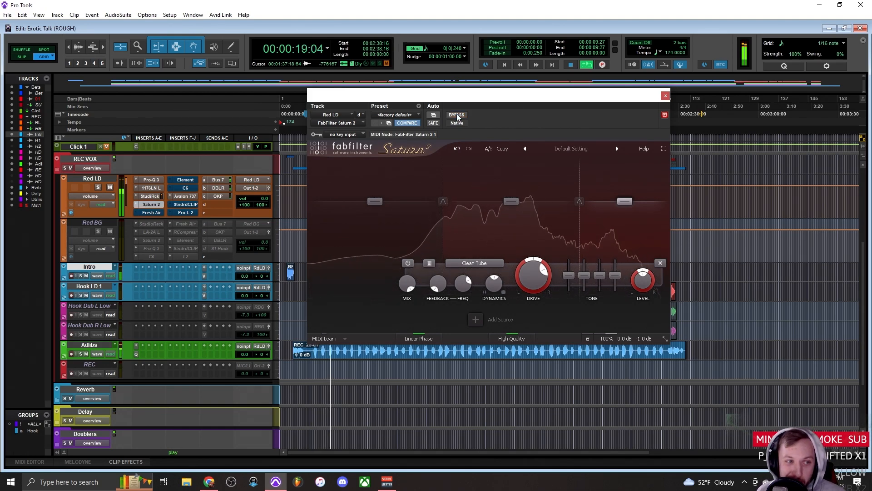
Switch from Saturn 2 to the Fresh Air insert on Red LD and compare the vocal with it bypassed and enabled.
{"action": "left_click", "coordinate": [664, 97]}
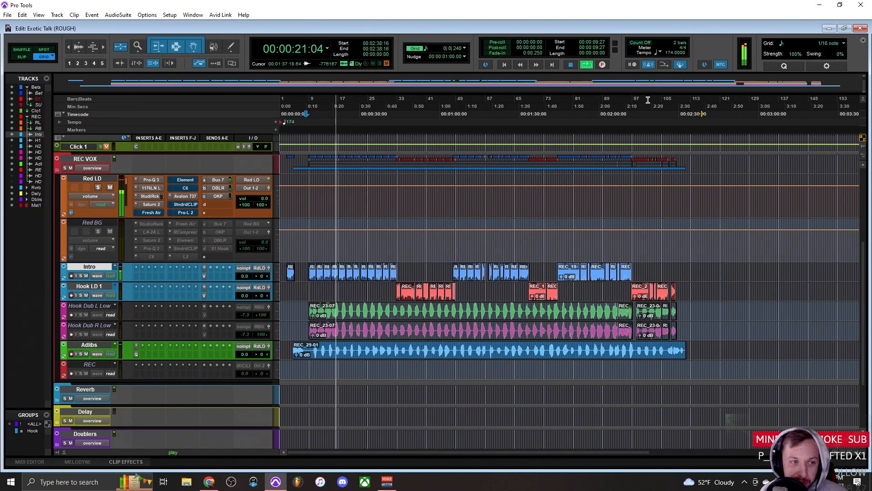
{"action": "left_click", "coordinate": [151, 212]}
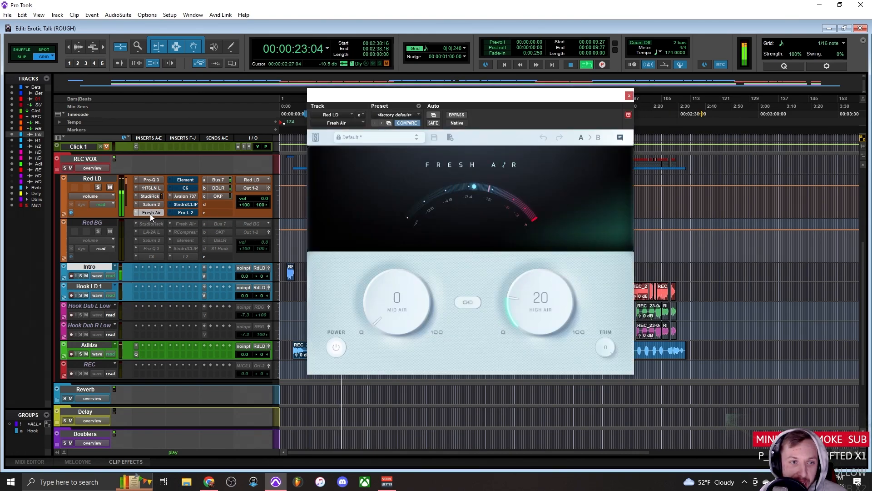
{"action": "left_click", "coordinate": [460, 117]}
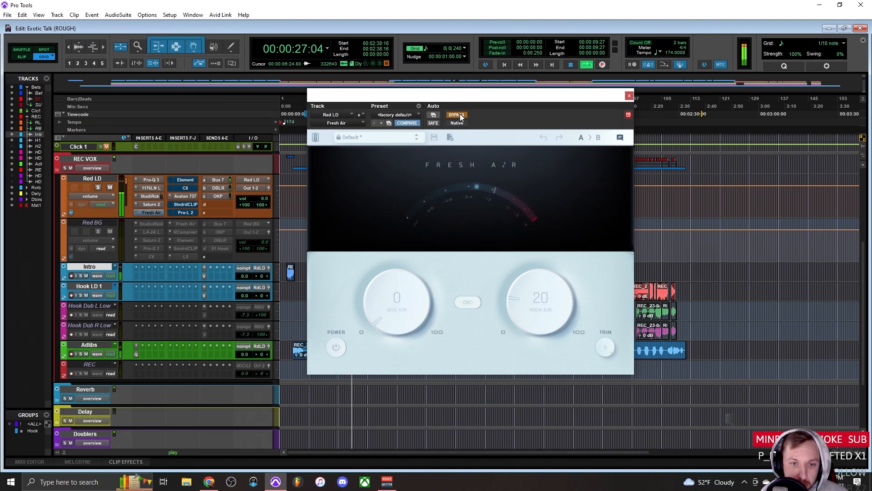
{"action": "left_click", "coordinate": [460, 117]}
Reset Fresh Air to its factory default preset and sweep High Air up and down during playback, settling it at 10.
{"action": "left_click", "coordinate": [408, 116]}
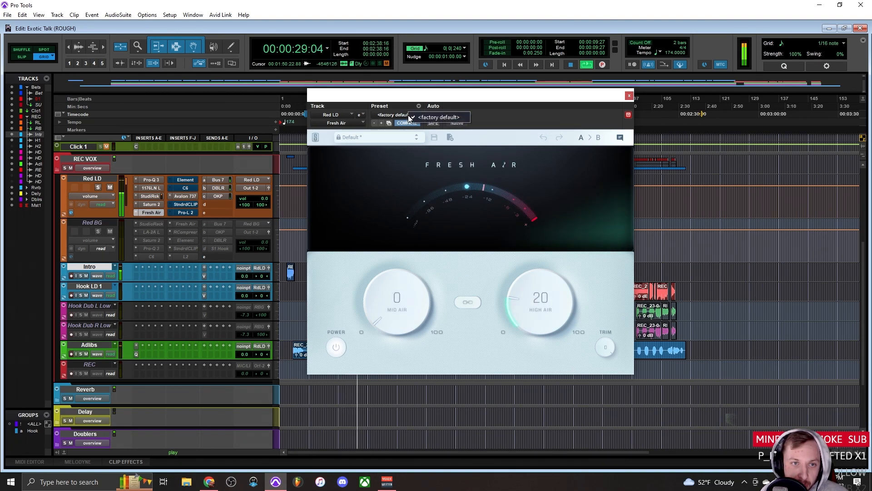
{"action": "left_click", "coordinate": [412, 117]}
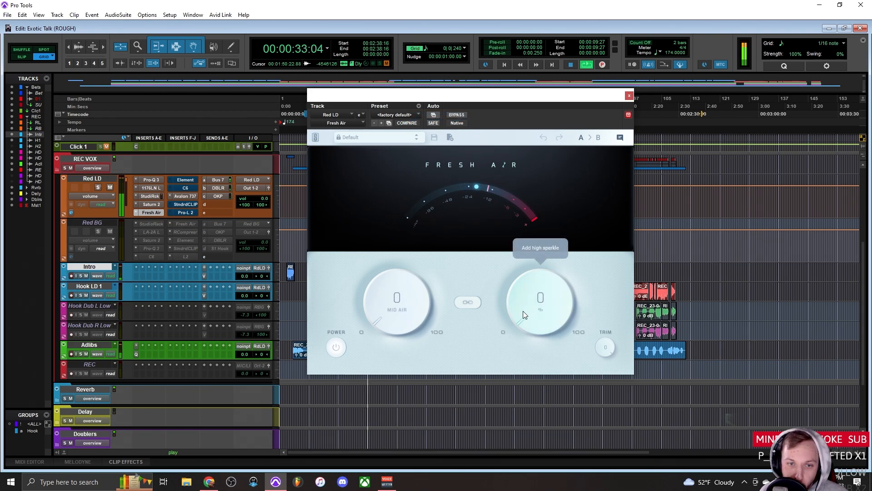
{"action": "left_click_drag", "start_coordinate": [522, 311], "coordinate": [516, 273]}
{"action": "left_click_drag", "start_coordinate": [518, 307], "coordinate": [512, 436]}
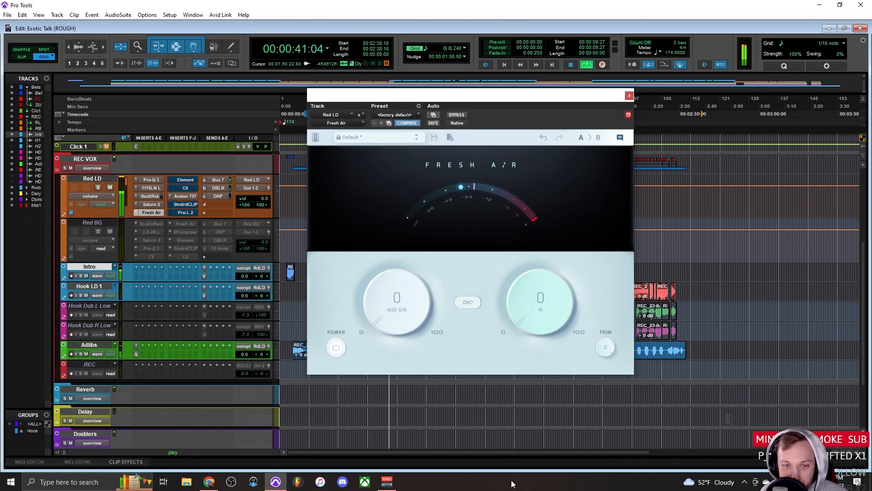
{"action": "left_click_drag", "start_coordinate": [509, 276], "coordinate": [512, 251]}
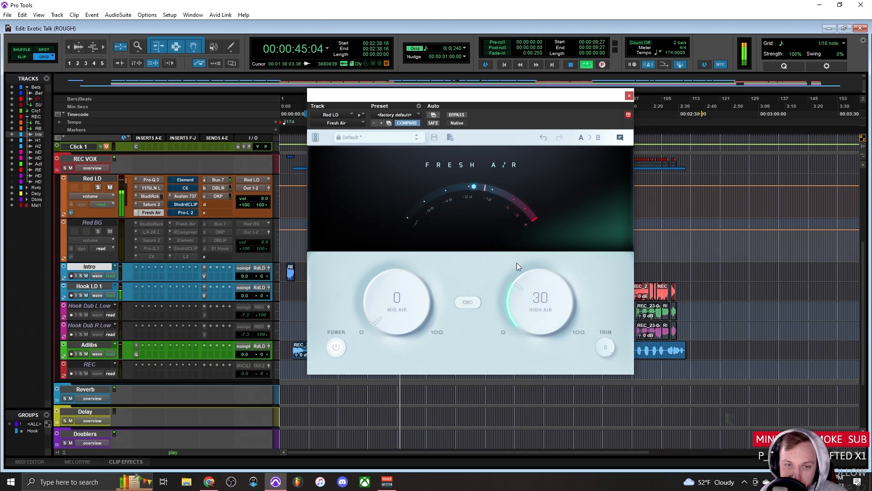
{"action": "mouse_move", "coordinate": [524, 289]}
{"action": "left_mouse_down"}
{"action": "mouse_move", "coordinate": [519, 311]}
{"action": "mouse_move", "coordinate": [511, 297]}
{"action": "left_mouse_up"}
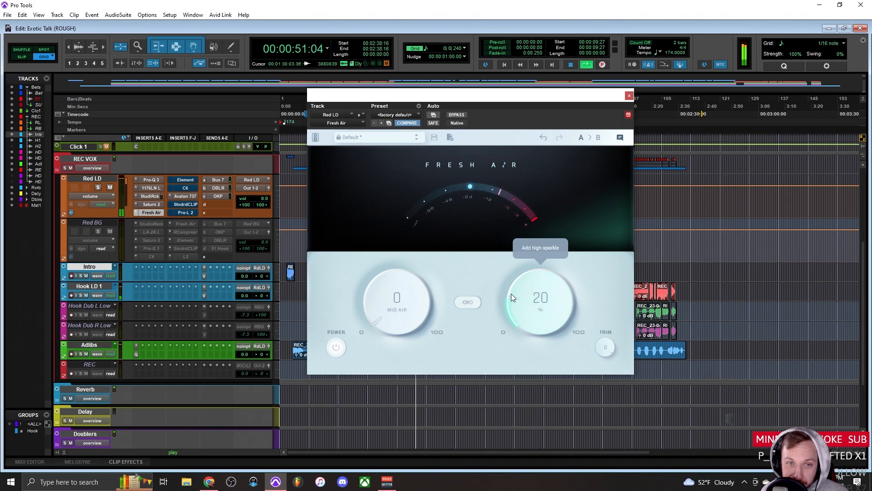
{"action": "left_click_drag", "start_coordinate": [513, 291], "coordinate": [511, 306]}
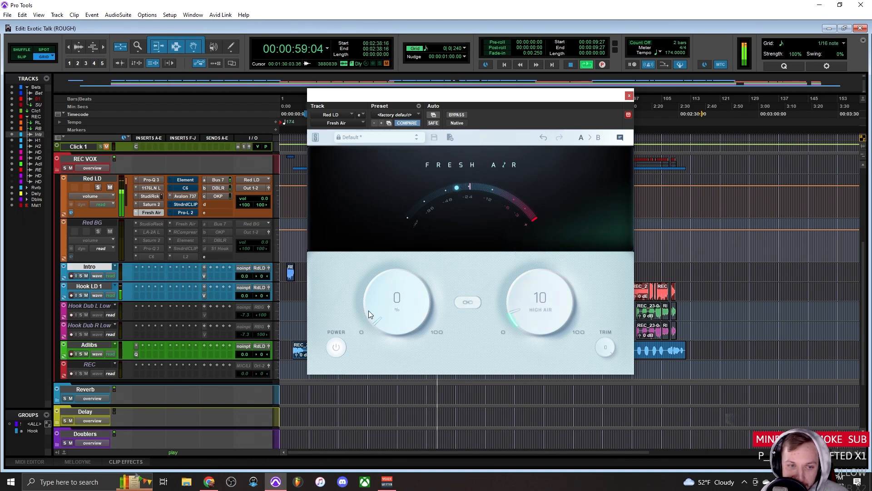
Sweep Fresh Air's Mid Air up, settle it at 10, and compare the vocal with the plug-in bypassed and enabled.
{"action": "left_click_drag", "start_coordinate": [372, 312], "coordinate": [359, 263]}
{"action": "left_click_drag", "start_coordinate": [372, 301], "coordinate": [369, 321]}
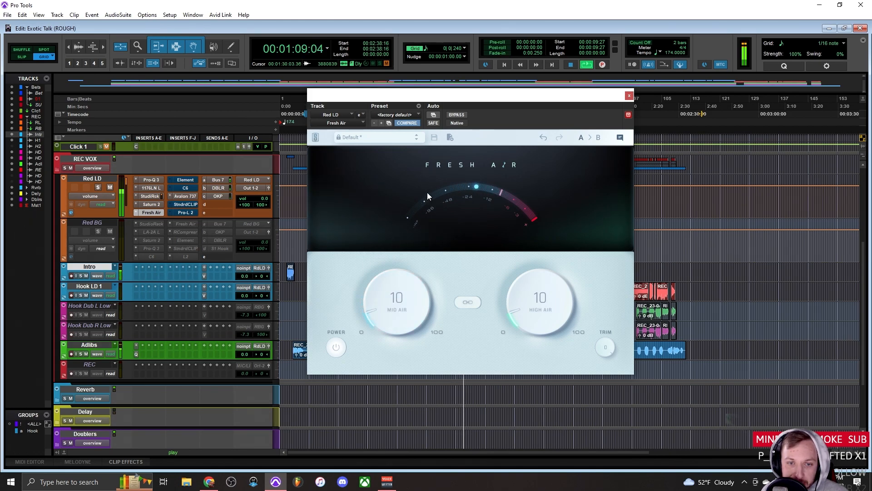
{"action": "left_click", "coordinate": [457, 116]}
{"action": "left_click", "coordinate": [456, 116]}
Raise Fresh Air's Mid Air to 15 and High Air to 20, and restart playback.
{"action": "left_click_drag", "start_coordinate": [380, 307], "coordinate": [374, 290]}
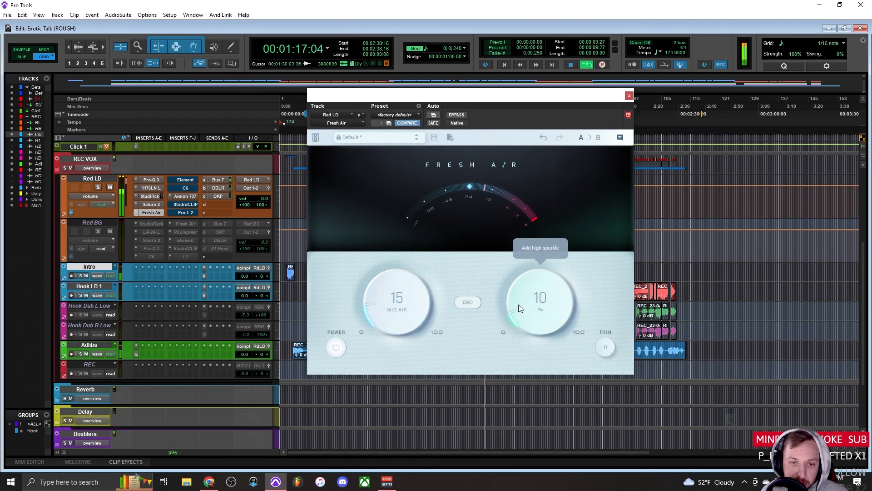
{"action": "left_click_drag", "start_coordinate": [515, 290], "coordinate": [519, 290]}
{"action": "key", "text": "space"}
{"action": "key", "text": "space"}
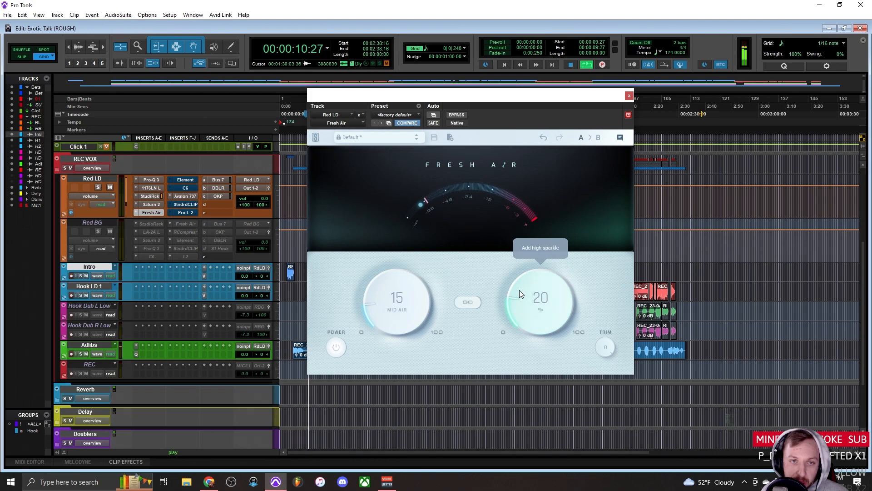
Move the Fresh Air window clear of the vocal tracks and compare playback with the plug-in bypassed and enabled.
{"action": "left_click_drag", "start_coordinate": [481, 98], "coordinate": [604, 132]}
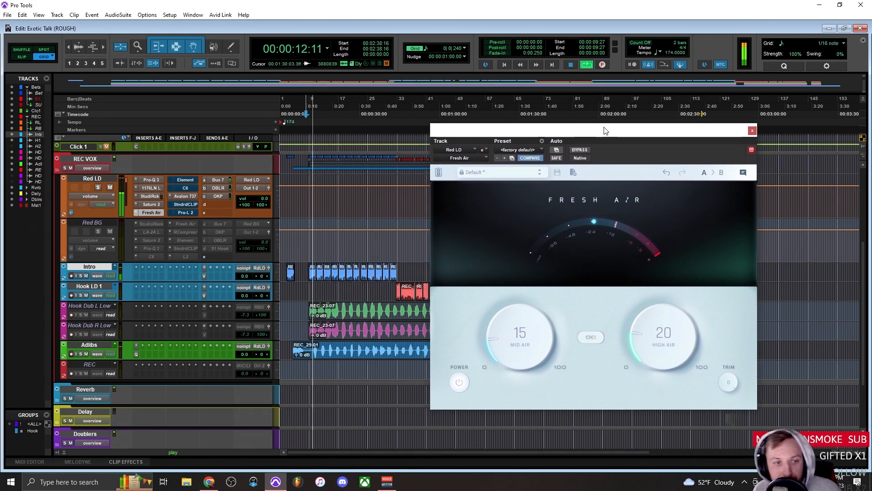
{"action": "left_click", "coordinate": [579, 150]}
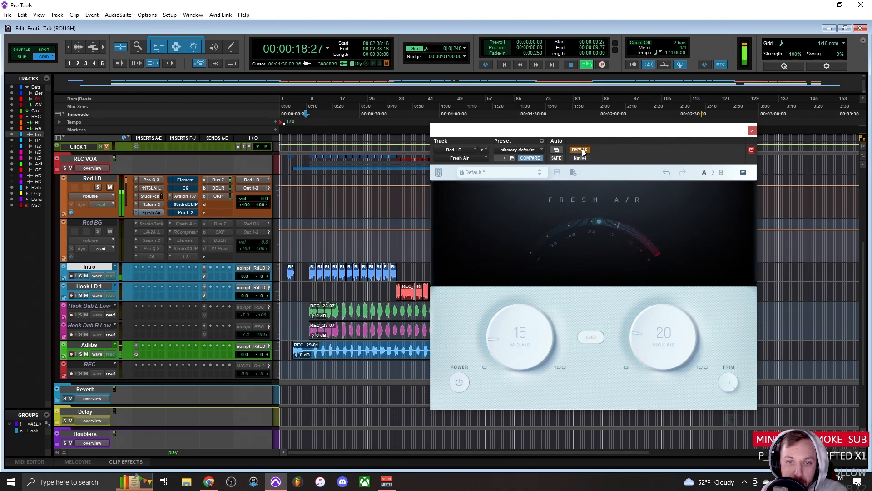
{"action": "left_click", "coordinate": [580, 150]}
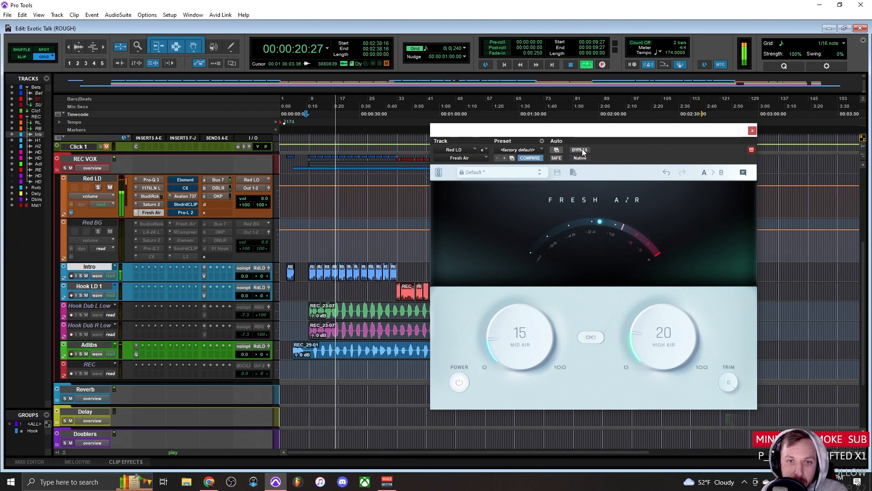
Lower Fresh Air's High Air to 15 and Mid Air to 10, and recheck the vocal with the plug-in bypassed and enabled.
{"action": "scroll", "coordinate": [647, 326], "scroll_direction": "down", "scroll_amount": 5}
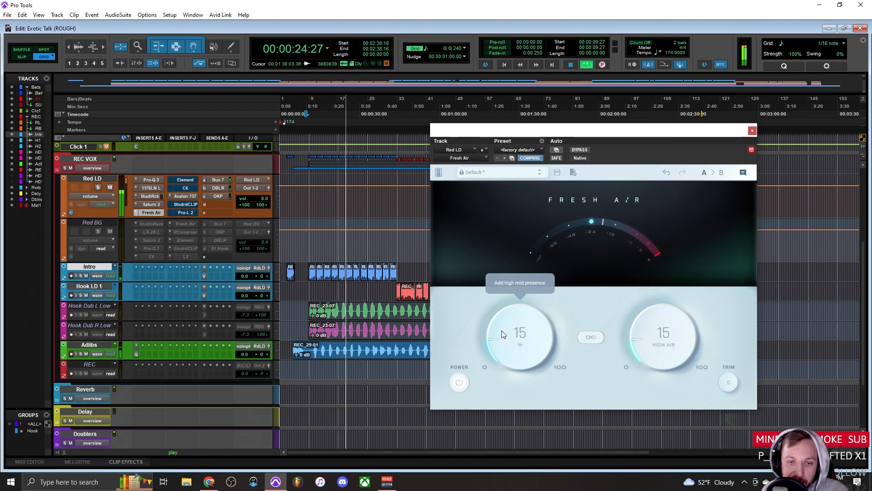
{"action": "scroll", "coordinate": [503, 335], "scroll_direction": "down", "scroll_amount": 5}
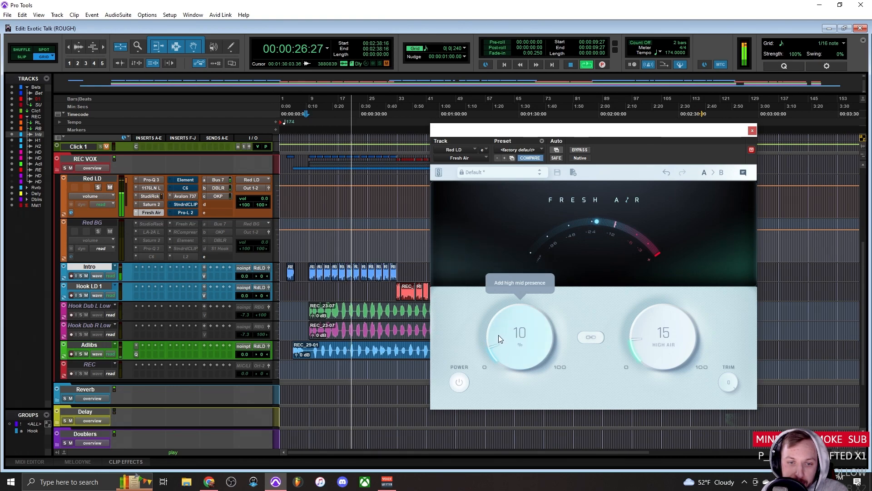
{"action": "left_click", "coordinate": [580, 150]}
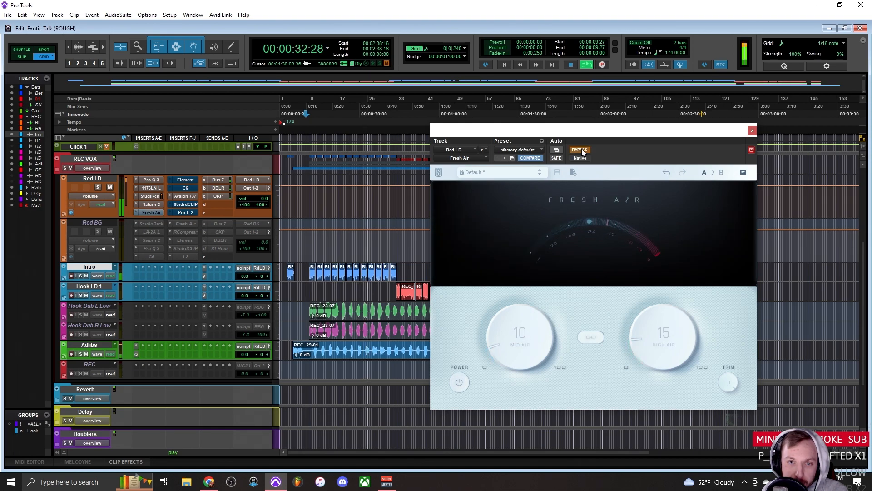
{"action": "left_click", "coordinate": [581, 150]}
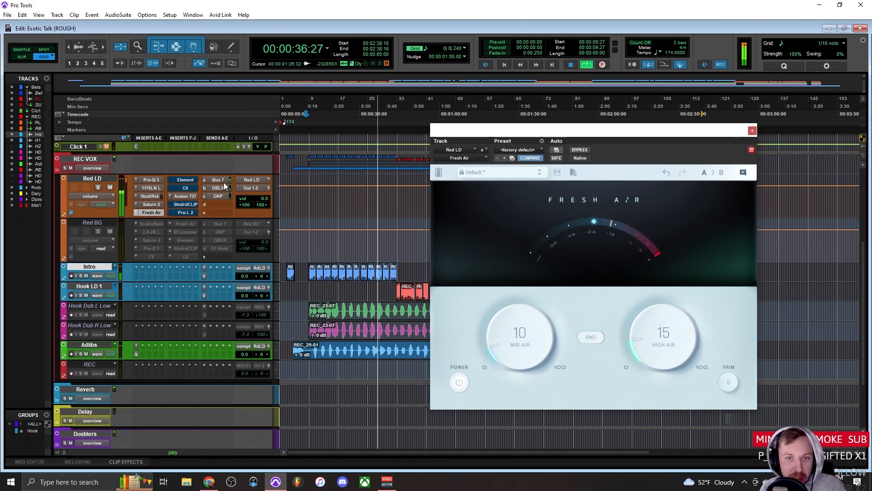
Open soothe2 inside the Element insert on Red LD and compare the vocal with it bypassed and enabled.
{"action": "left_click", "coordinate": [187, 181]}
{"action": "double_click", "coordinate": [579, 286]}
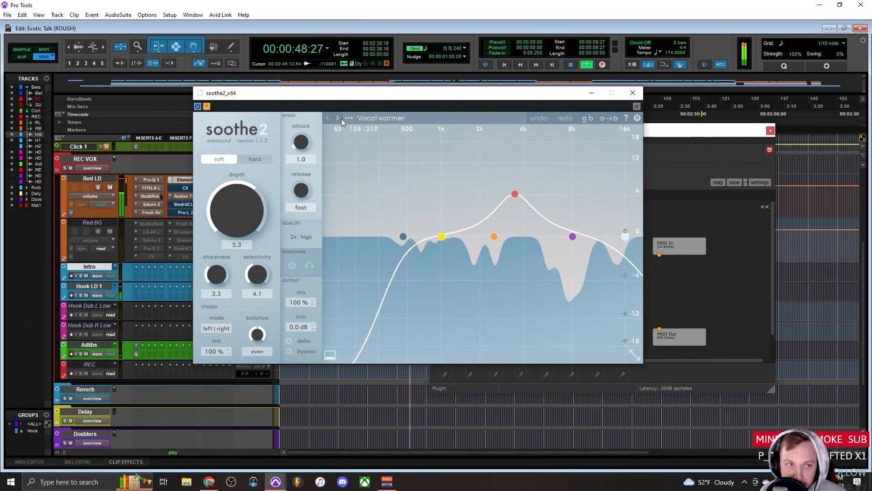
{"action": "left_click", "coordinate": [304, 352]}
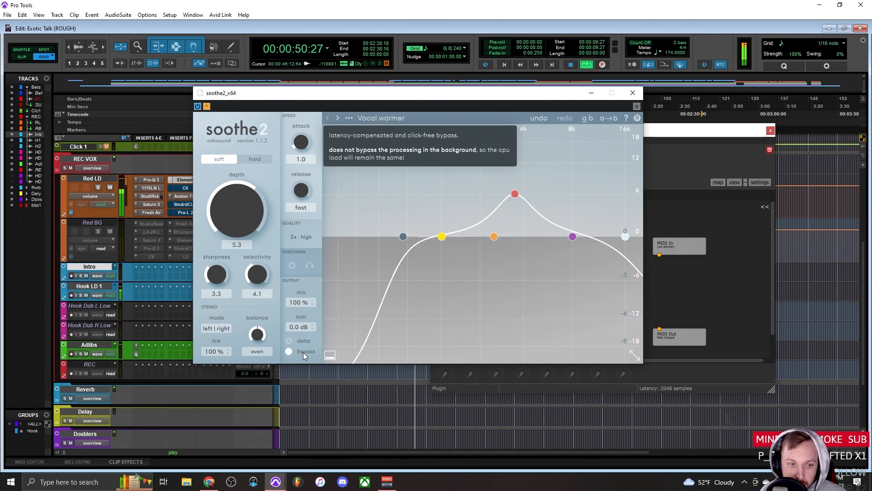
{"action": "left_click", "coordinate": [303, 352]}
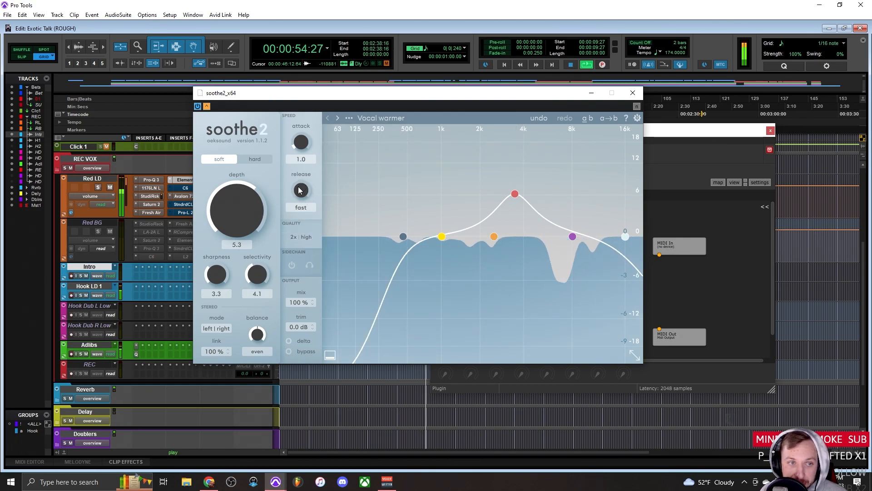
Examine soothe2's attack, release and depth, audition its bypass once more, and close soothe2 and Element.
{"action": "mouse_move", "coordinate": [296, 143]}
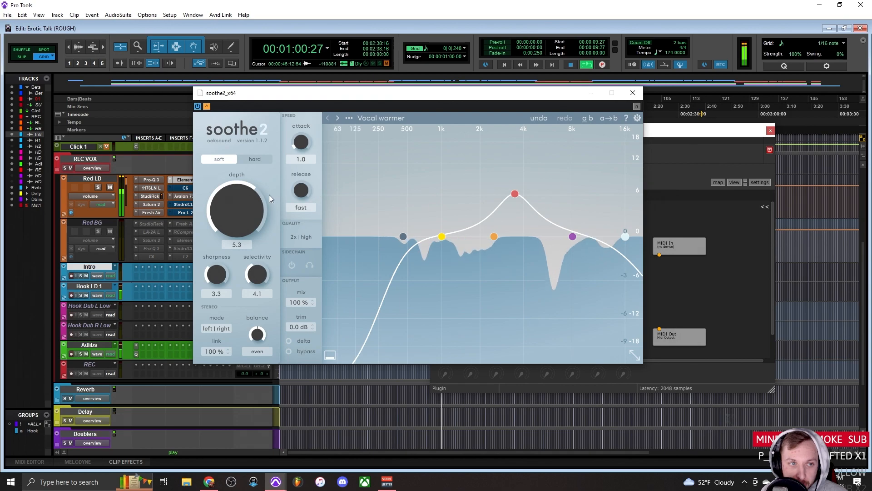
{"action": "mouse_move", "coordinate": [231, 201]}
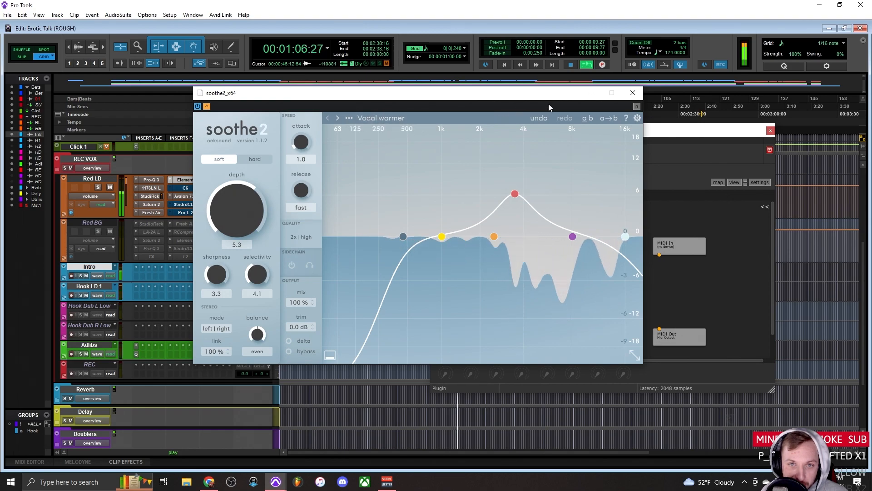
{"action": "left_click", "coordinate": [302, 351]}
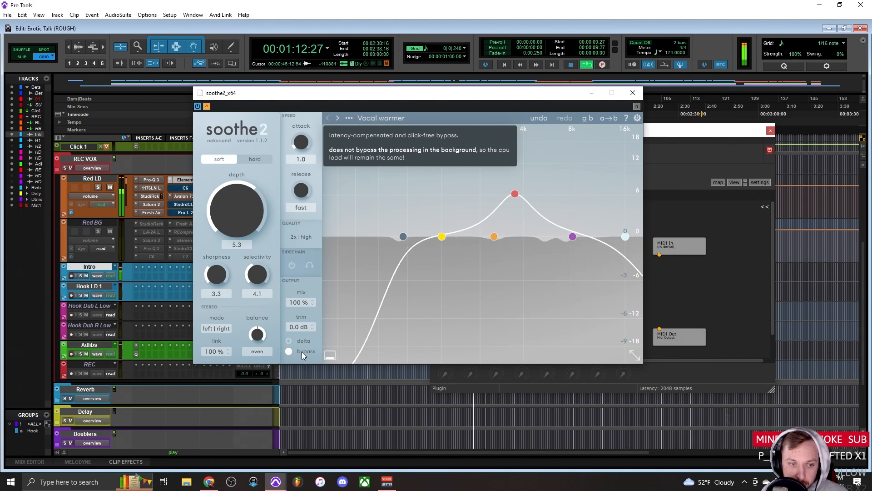
{"action": "left_click", "coordinate": [302, 351]}
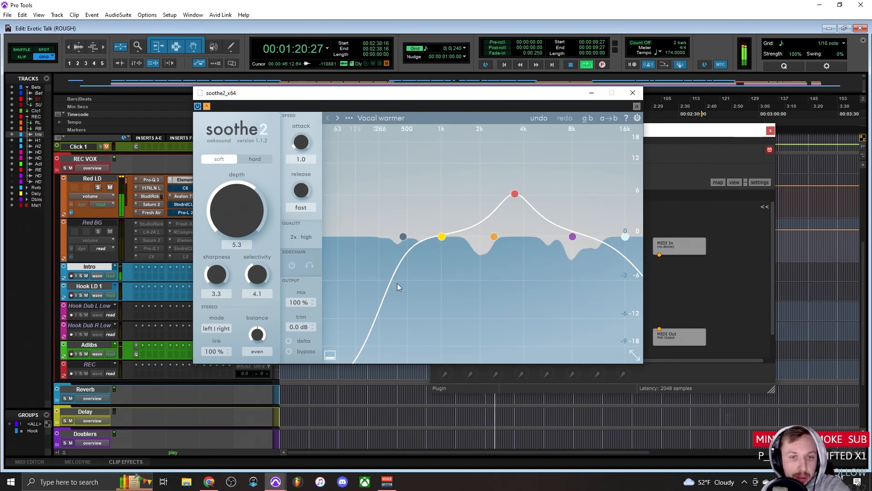
{"action": "left_click", "coordinate": [638, 92]}
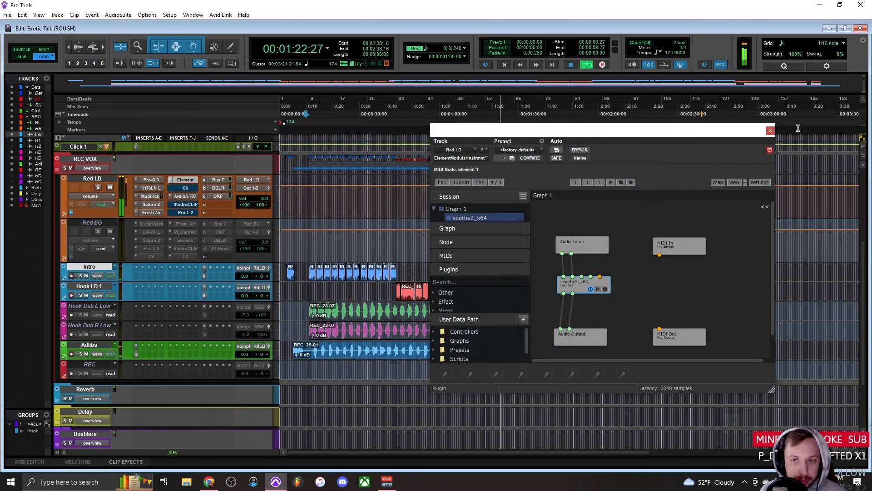
{"action": "left_click", "coordinate": [770, 131]}
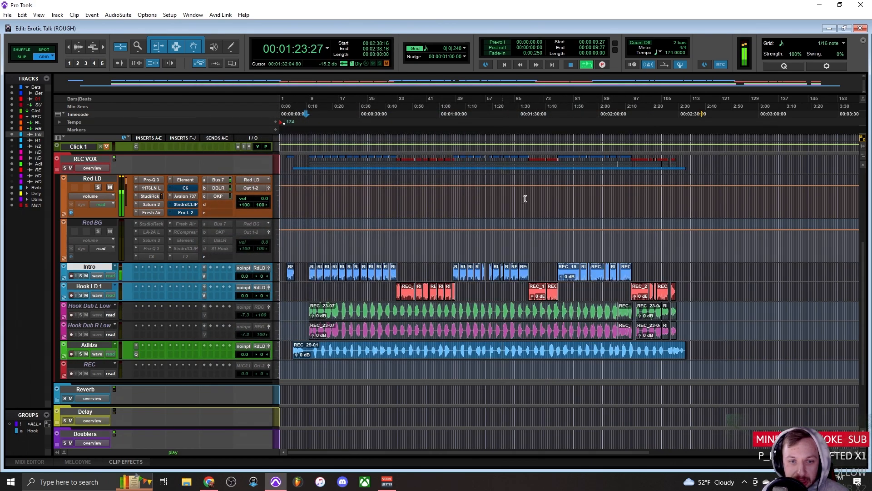
Open the C6 insert on Red LD, restart playback, and compare the vocal with C6 bypassed and enabled.
{"action": "left_click", "coordinate": [179, 188]}
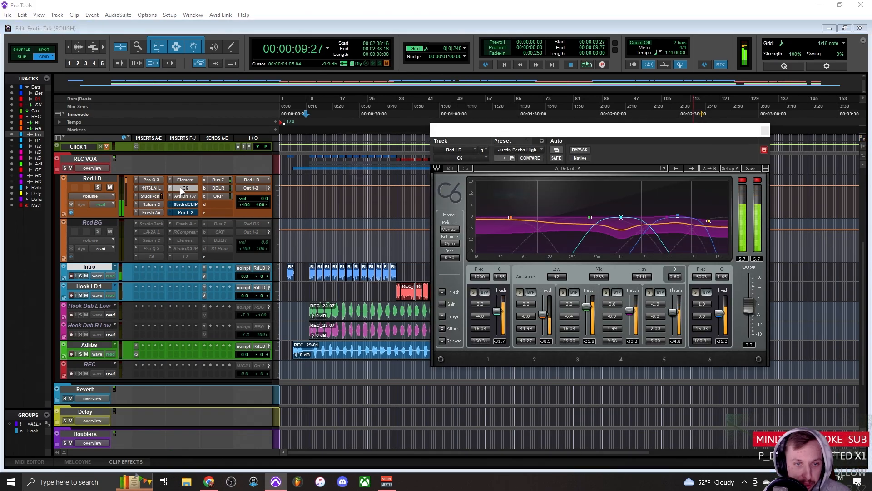
{"action": "left_click", "coordinate": [530, 137]}
{"action": "left_click_drag", "start_coordinate": [592, 132], "coordinate": [502, 135]}
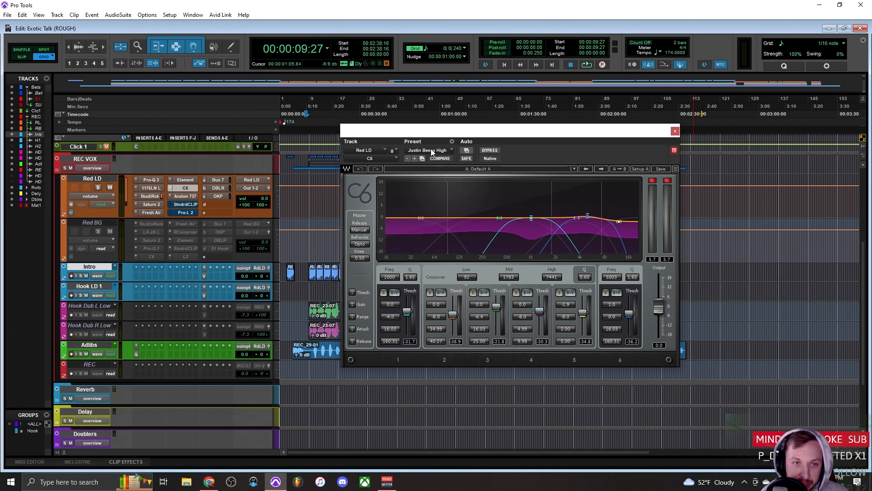
{"action": "key", "text": "space"}
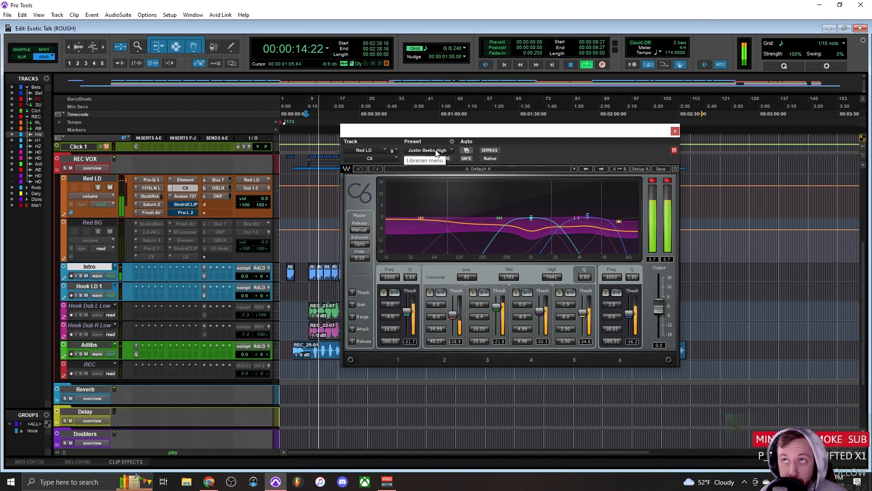
{"action": "left_click", "coordinate": [489, 150]}
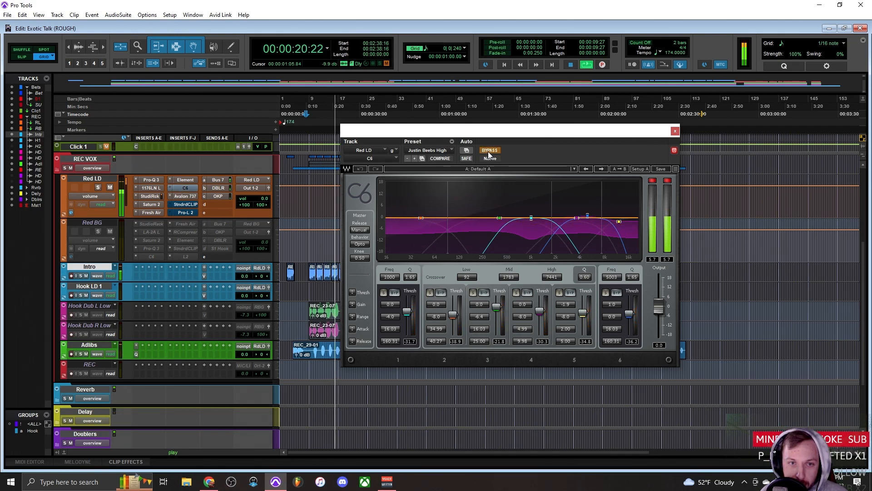
{"action": "left_click", "coordinate": [489, 151]}
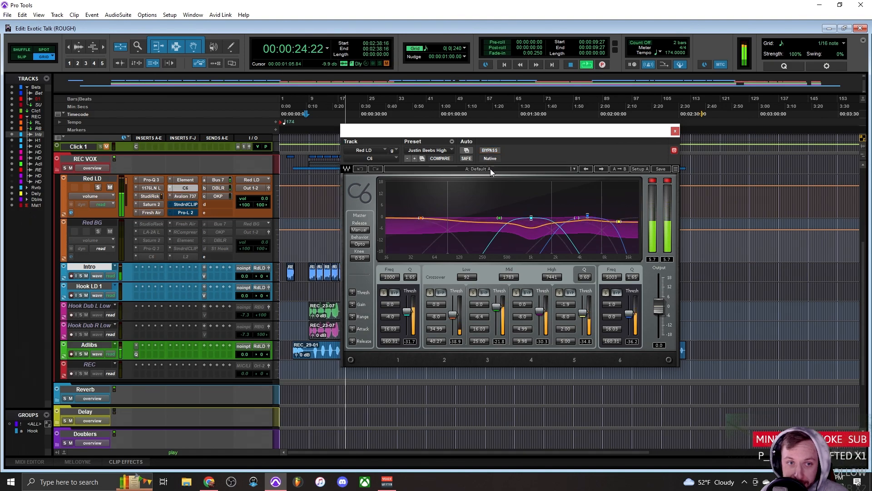
Audition C6's Lead A and Lo Clean Lead Vocal factory presets, and restore the Justin Beebs High preset.
{"action": "left_click", "coordinate": [509, 168]}
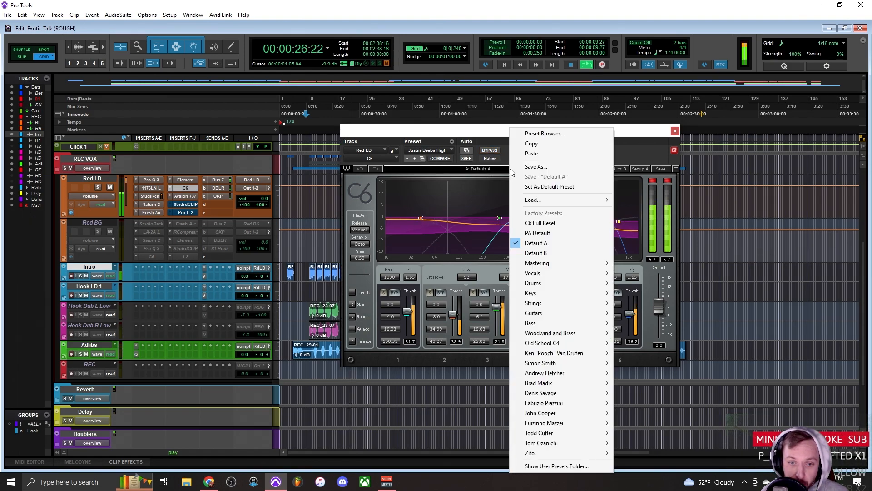
{"action": "mouse_move", "coordinate": [576, 271]}
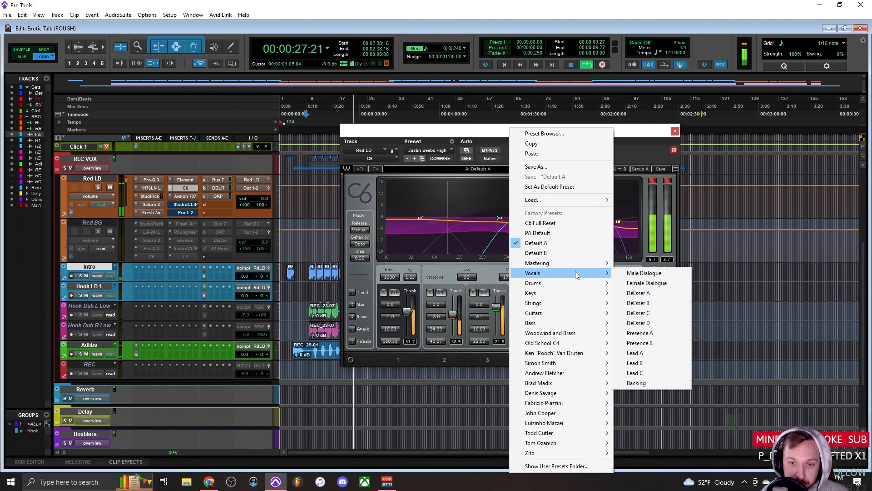
{"action": "left_click", "coordinate": [657, 352]}
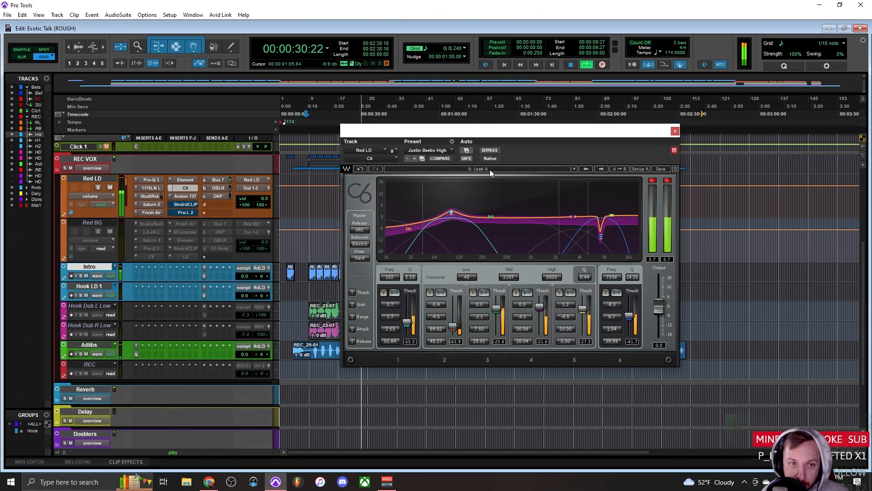
{"action": "left_click", "coordinate": [478, 169]}
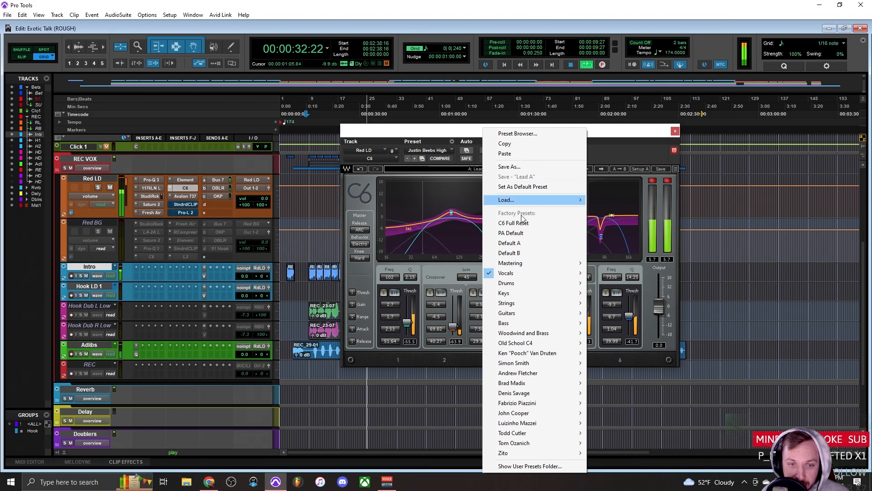
{"action": "mouse_move", "coordinate": [564, 422]}
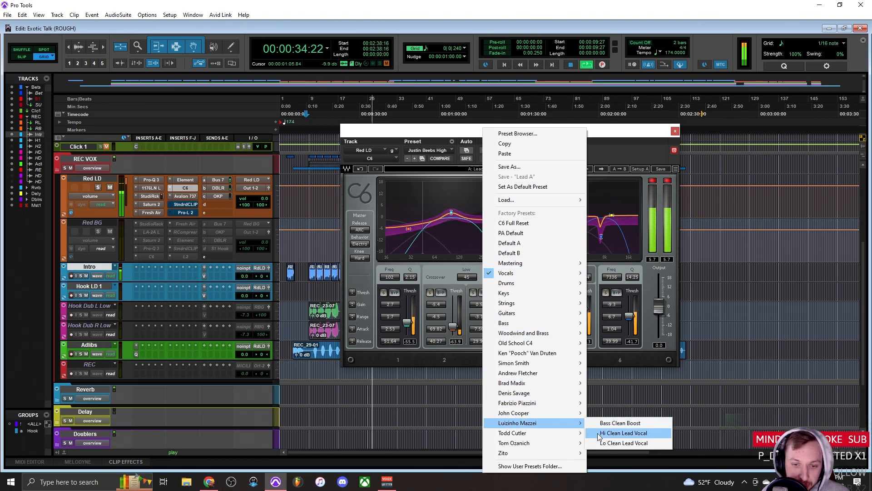
{"action": "left_click", "coordinate": [623, 443]}
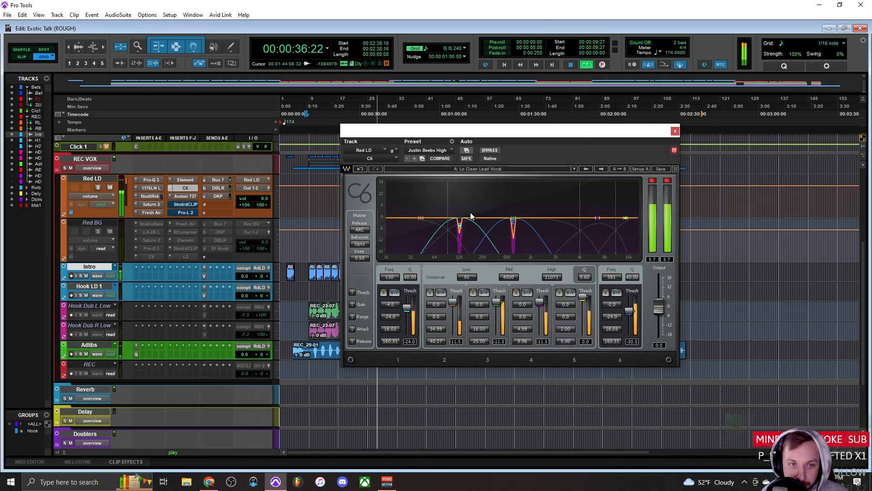
{"action": "left_click", "coordinate": [442, 154]}
{"action": "left_click", "coordinate": [456, 153]}
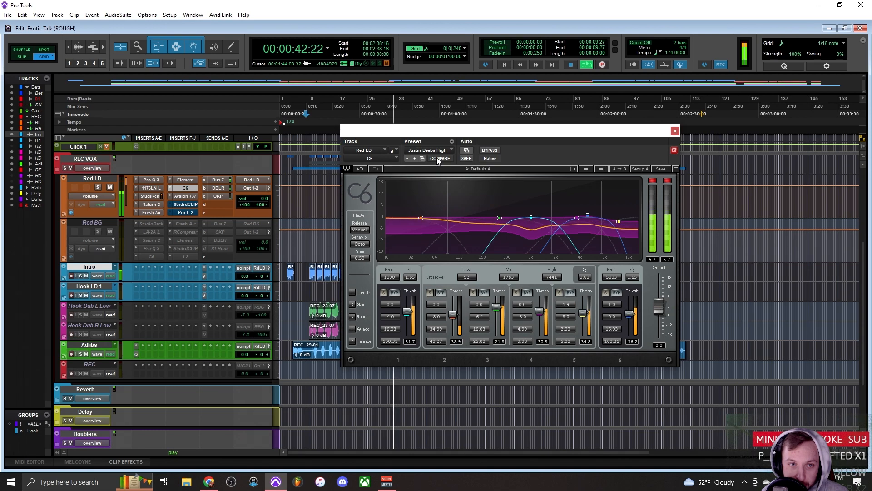
Compare C6's Lo Clean Lead Vocal preset against Justin Beebs High once more, ending on Justin Beebs High.
{"action": "left_click", "coordinate": [466, 170]}
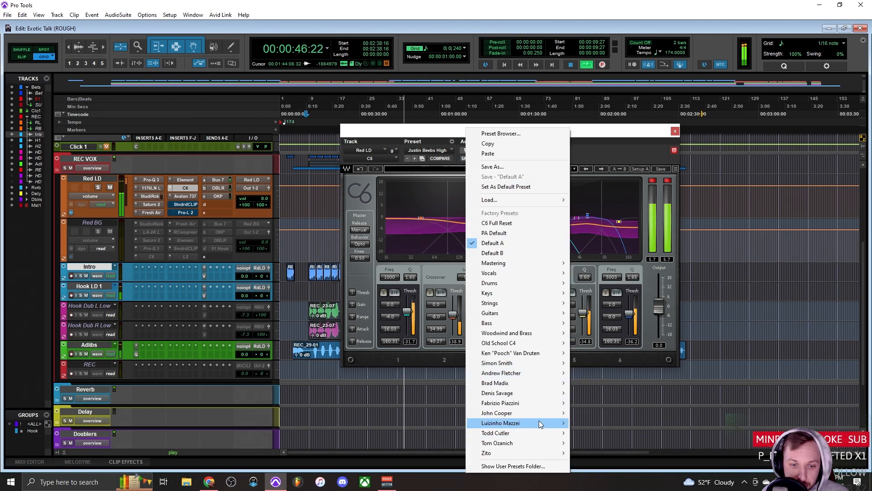
{"action": "mouse_move", "coordinate": [537, 434]}
{"action": "left_click", "coordinate": [588, 443]}
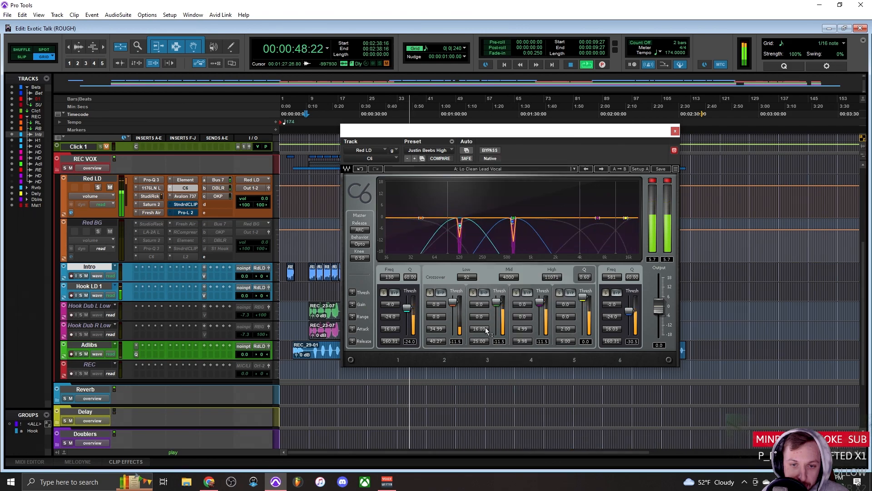
{"action": "left_click", "coordinate": [443, 151]}
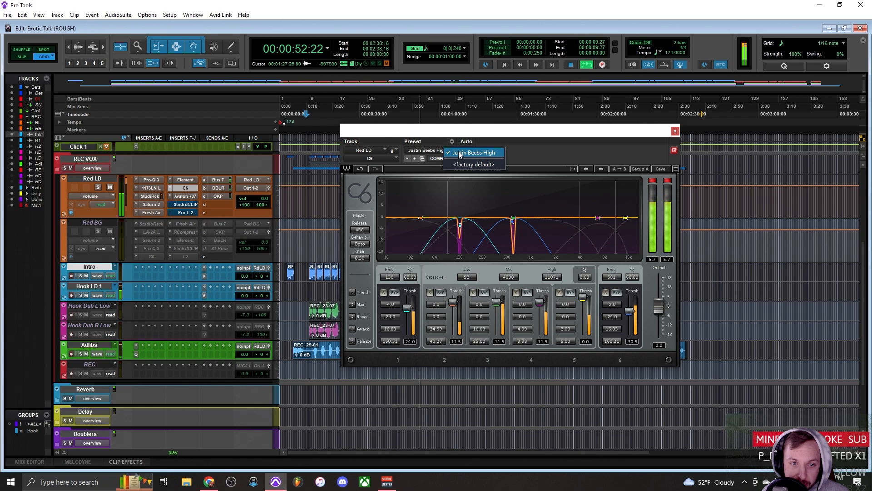
{"action": "left_click", "coordinate": [459, 154]}
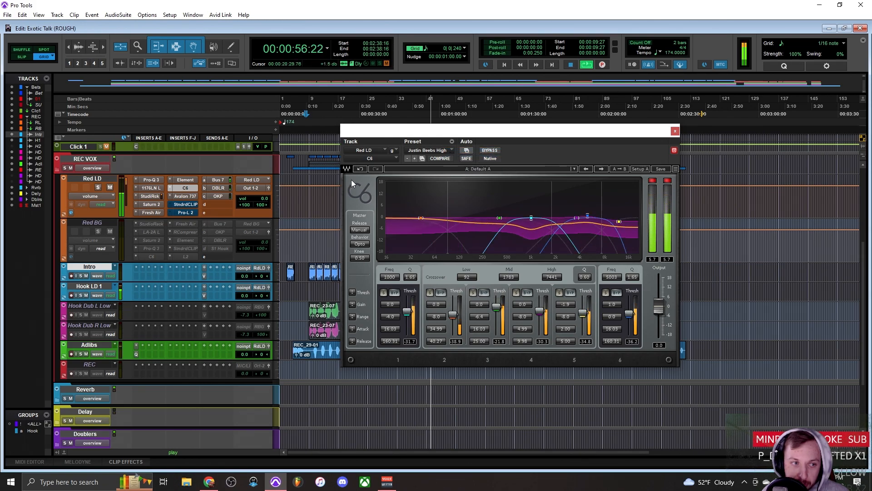
Load the Lo Clean Lead Vocal preset in C6 and compare the vocal with the plug-in bypassed and enabled.
{"action": "left_click", "coordinate": [474, 171]}
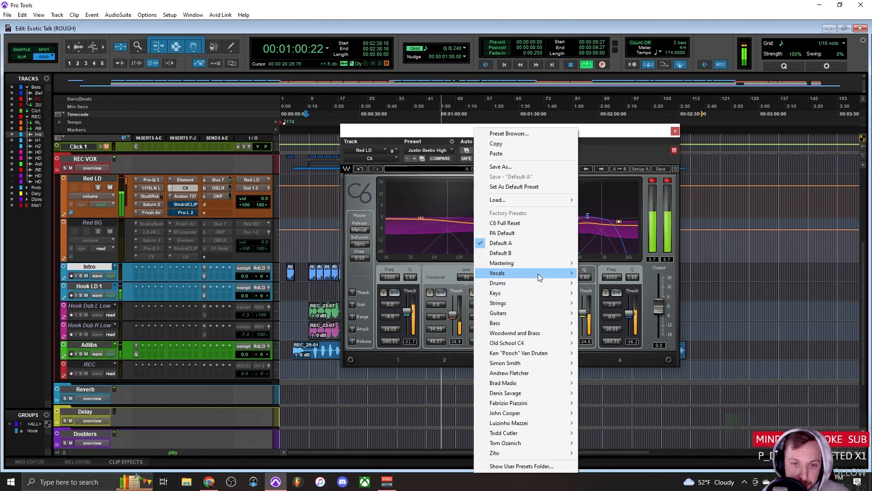
{"action": "mouse_move", "coordinate": [538, 274]}
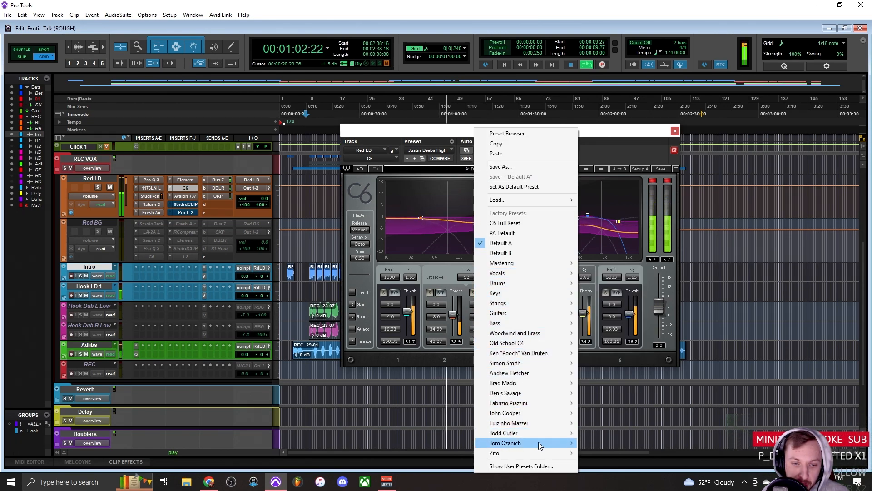
{"action": "mouse_move", "coordinate": [522, 422]}
{"action": "left_click", "coordinate": [608, 442]}
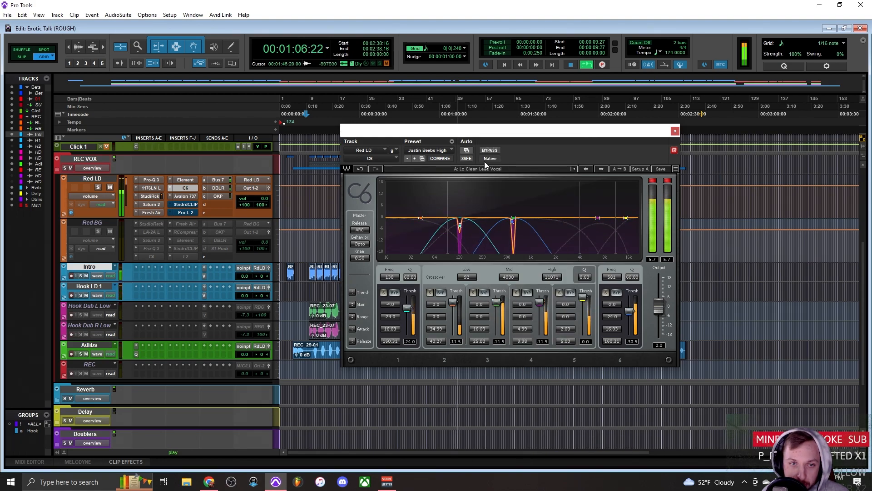
{"action": "left_click", "coordinate": [490, 150]}
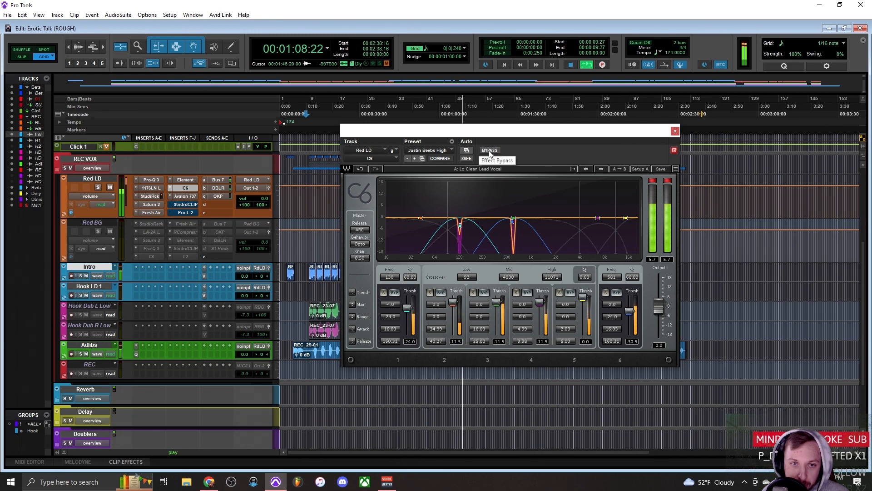
{"action": "left_click", "coordinate": [490, 152]}
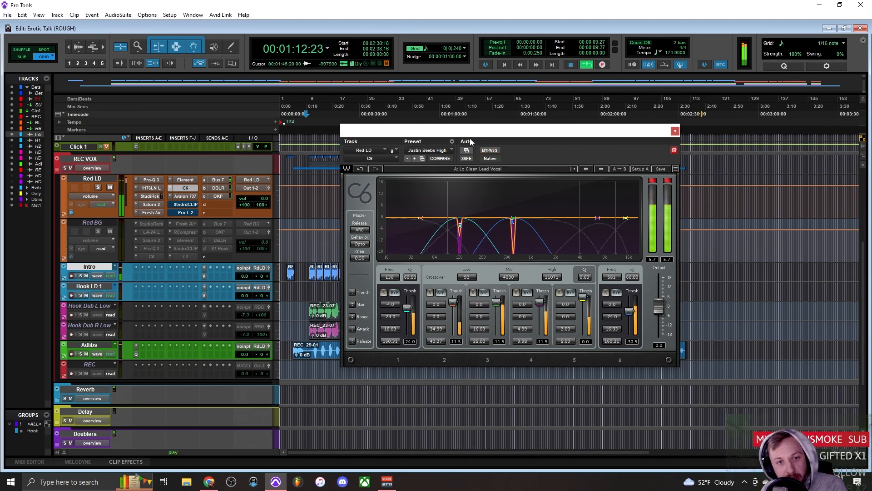
Audition C6's Hi Clean Lead Vocal preset with playback restarted, and switch back to Lo Clean Lead Vocal.
{"action": "left_click", "coordinate": [483, 171]}
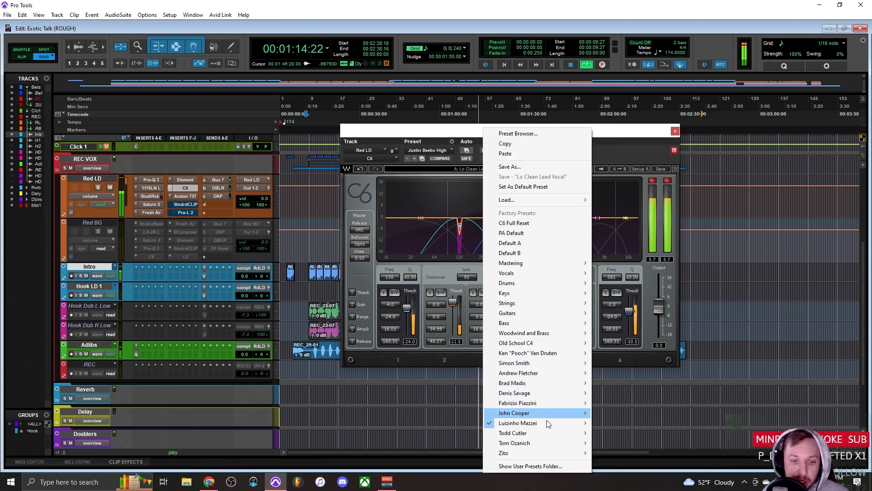
{"action": "mouse_move", "coordinate": [547, 418]}
{"action": "left_click", "coordinate": [608, 433]}
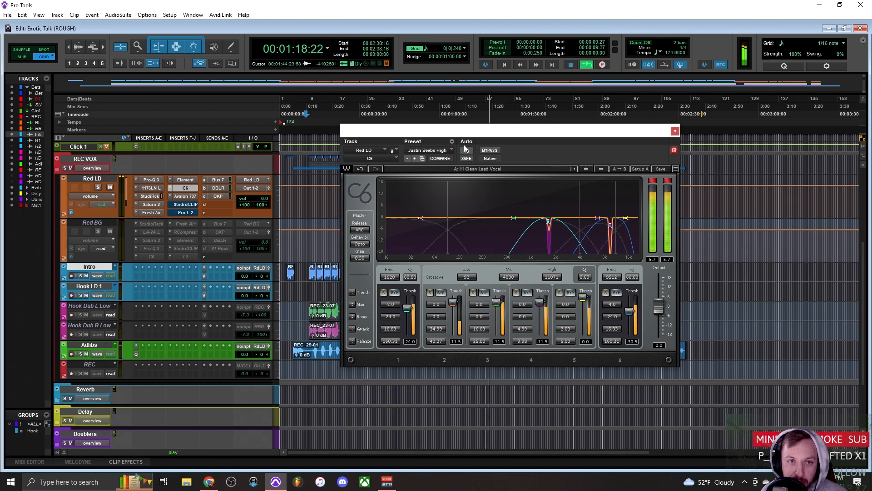
{"action": "key", "text": "space"}
{"action": "key", "text": "space"}
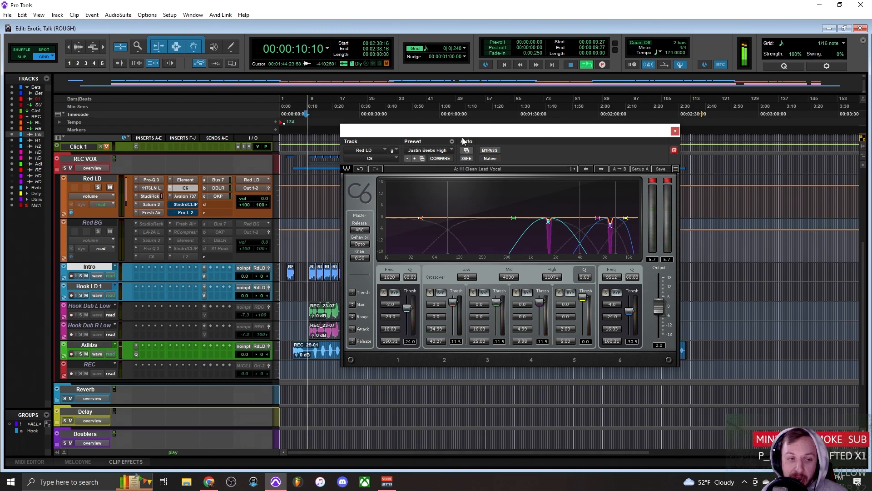
{"action": "left_click", "coordinate": [502, 168]}
{"action": "mouse_move", "coordinate": [578, 426]}
{"action": "left_click", "coordinate": [634, 444]}
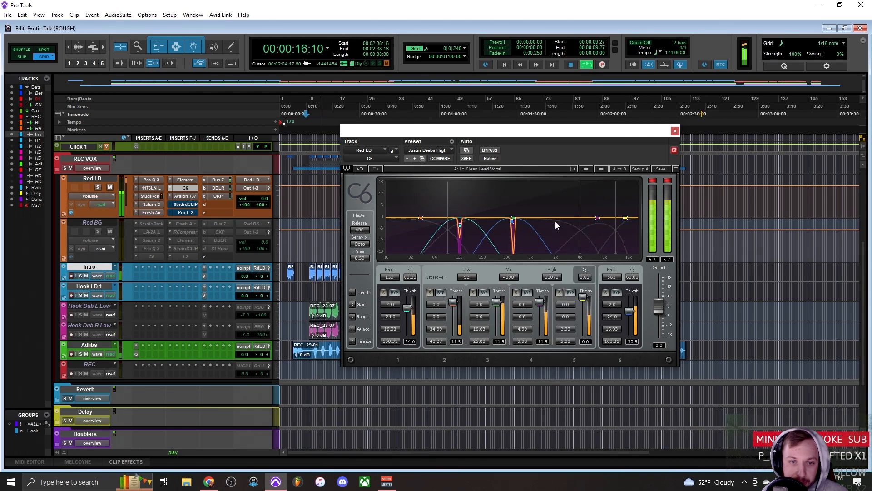
Advance C6 to the CUTLER FATTSNR preset, and load Hi Clean Lead Vocal in its place.
{"action": "left_click", "coordinate": [483, 169]}
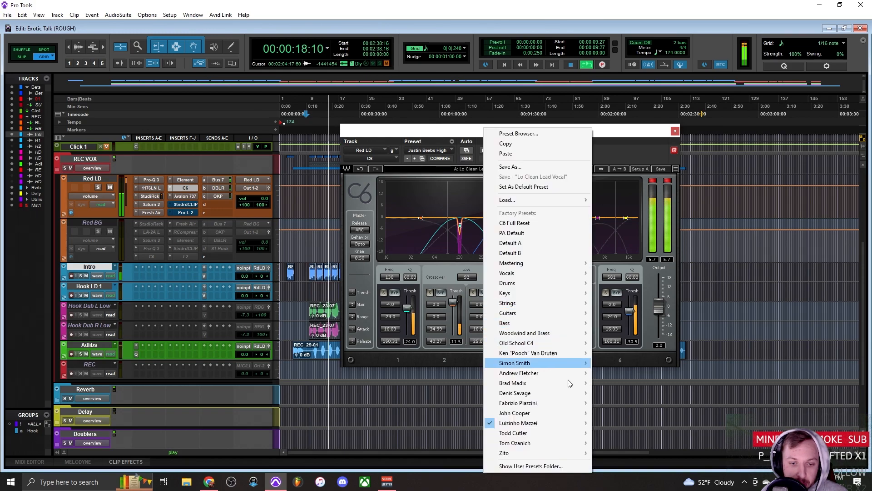
{"action": "left_click", "coordinate": [609, 132]}
{"action": "left_click", "coordinate": [601, 169]}
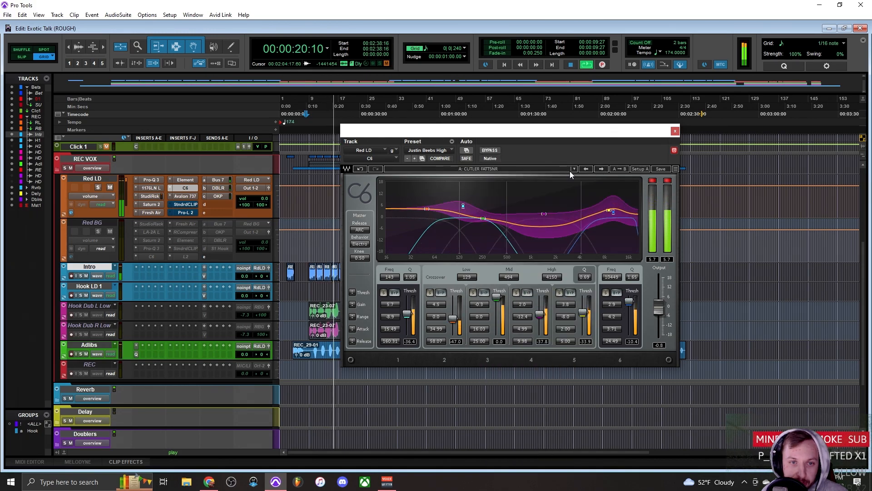
{"action": "left_click", "coordinate": [574, 169]}
{"action": "mouse_move", "coordinate": [576, 424]}
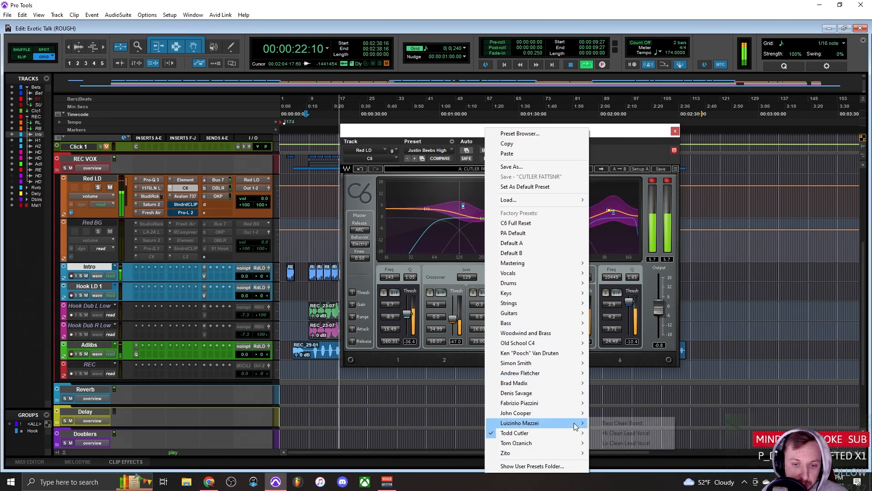
{"action": "left_click", "coordinate": [629, 433]}
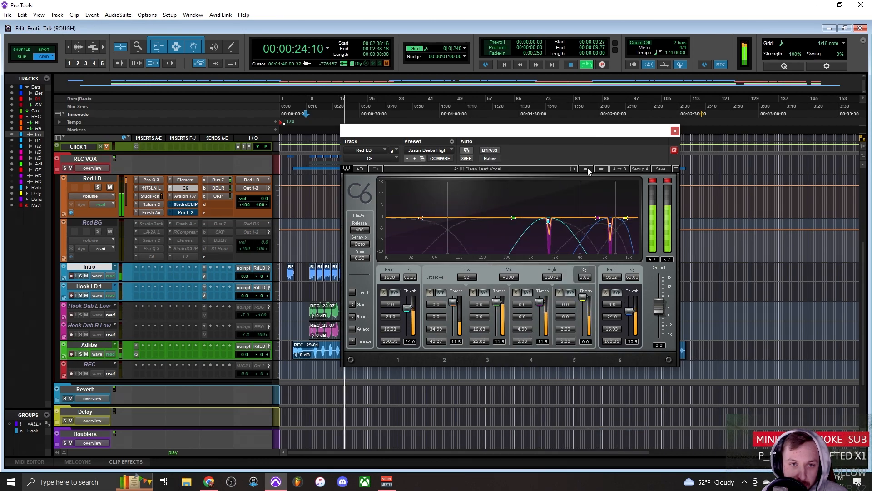
Compare C6's Bass Clean Boost, Lo Clean and Hi Clean Lead Vocal presets, keep Lo Clean Lead Vocal, and close C6.
{"action": "left_click", "coordinate": [586, 169]}
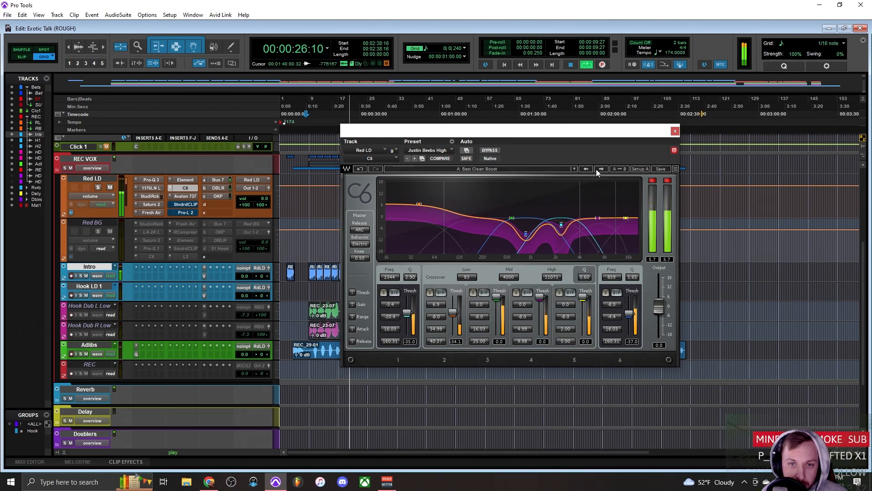
{"action": "left_click", "coordinate": [601, 169]}
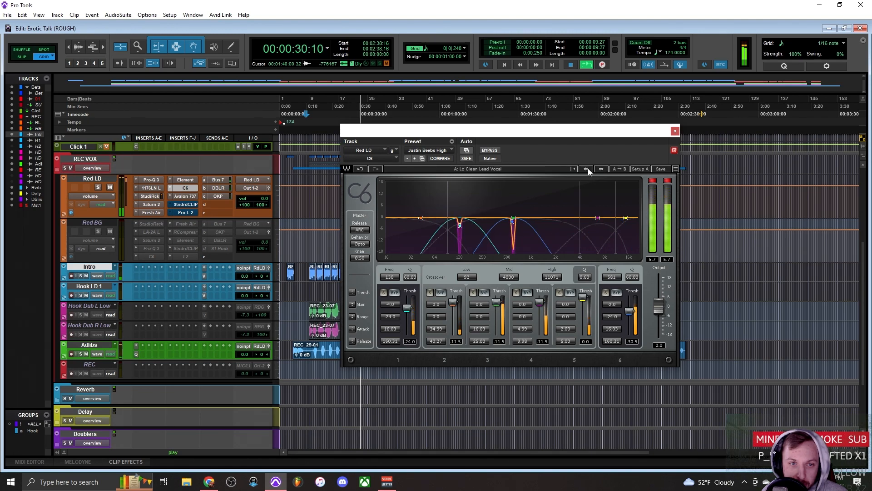
{"action": "left_click", "coordinate": [588, 168]}
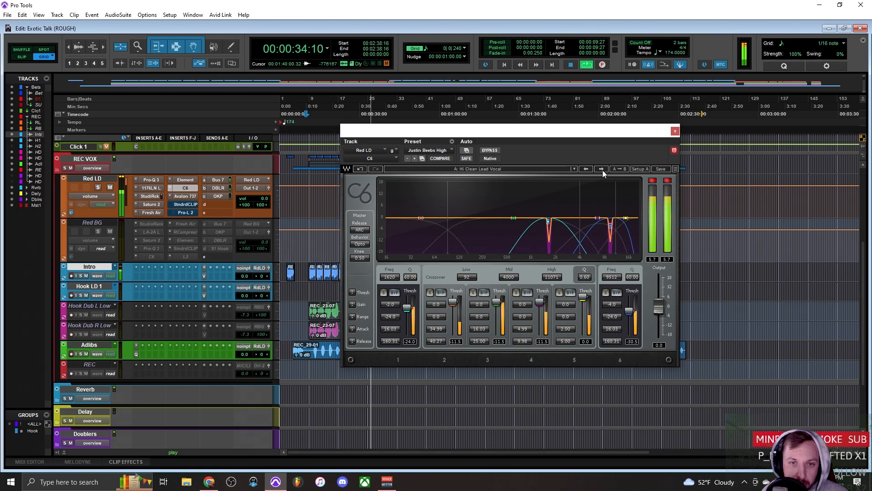
{"action": "left_click", "coordinate": [601, 170]}
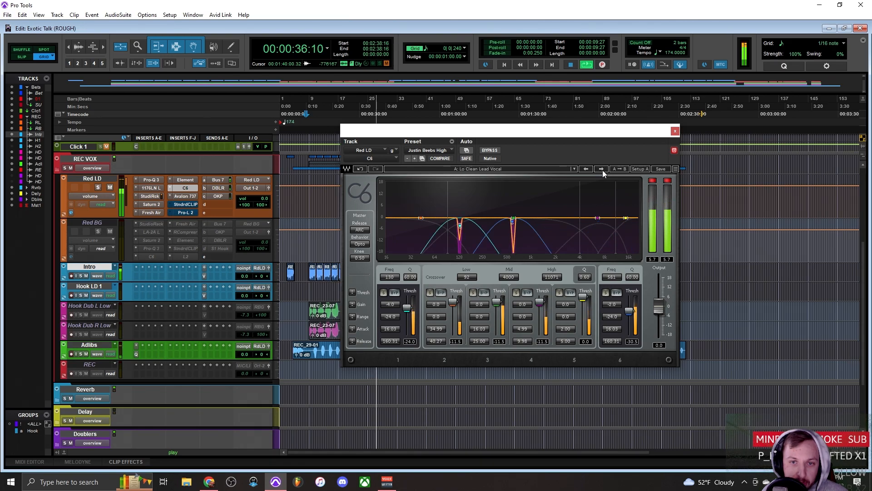
{"action": "left_click", "coordinate": [675, 131]}
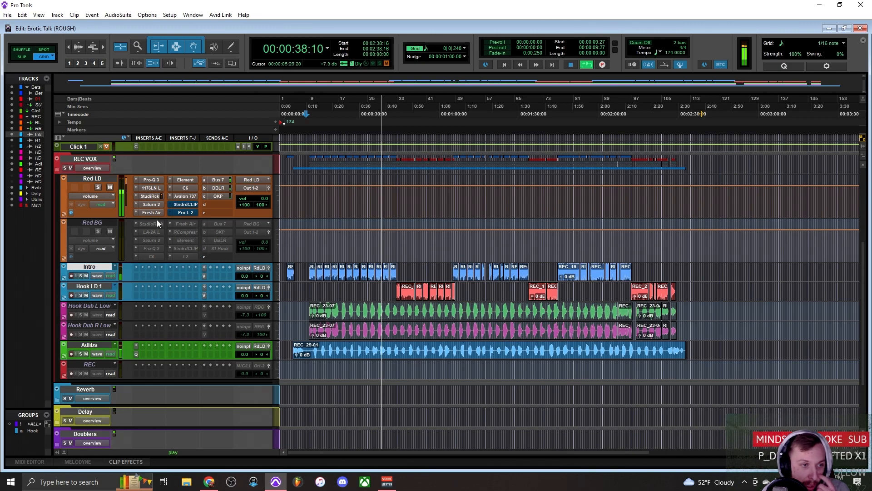
Open the Avalon VT-737sp insert on Red LD and compare the vocal with it bypassed and enabled.
{"action": "left_click", "coordinate": [185, 196]}
{"action": "left_click_drag", "start_coordinate": [567, 133], "coordinate": [447, 134]}
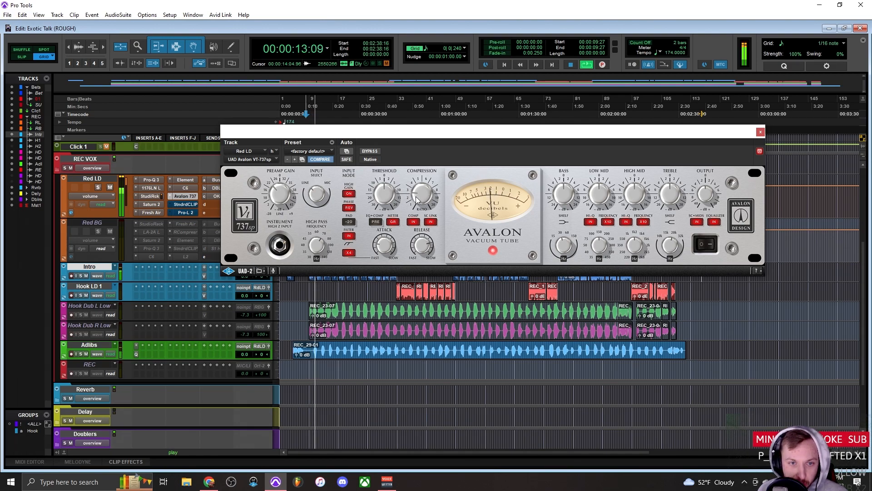
{"action": "left_click", "coordinate": [374, 153]}
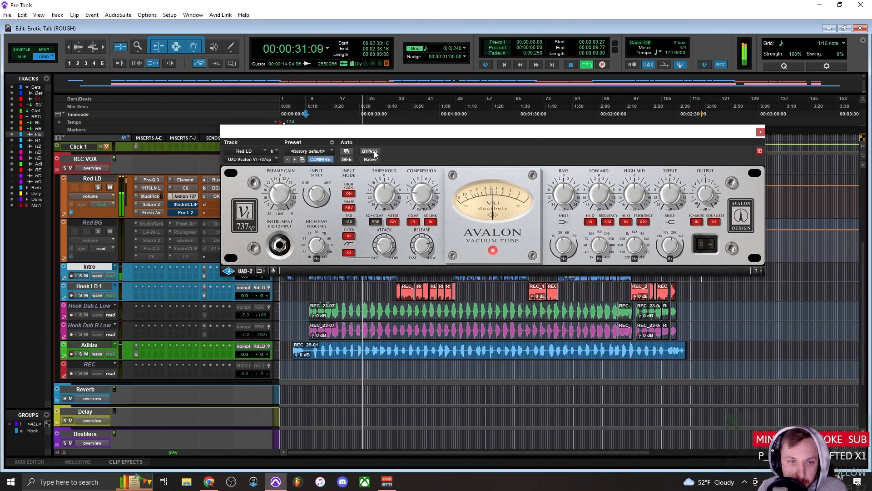
{"action": "left_click", "coordinate": [371, 151]}
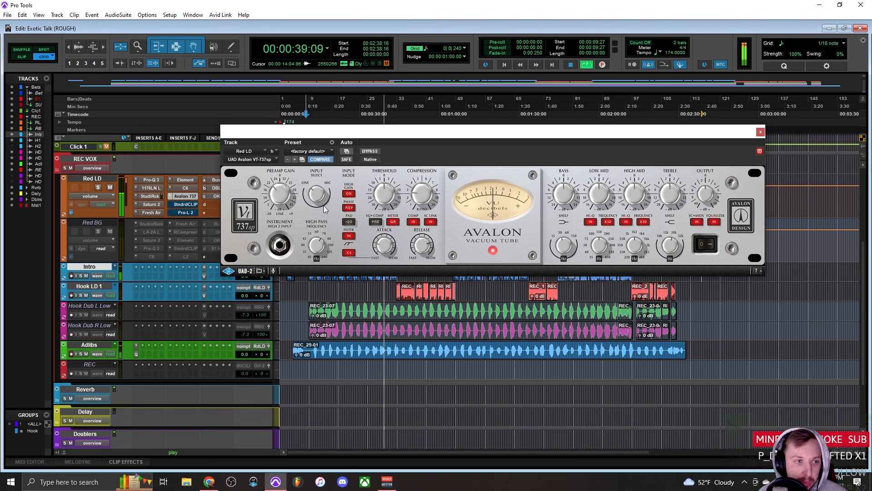
Open StandardCLIP on Red LD, audition its Soft-Clip Saturator at minimum, and set the saturator to 20%.
{"action": "left_click", "coordinate": [189, 205]}
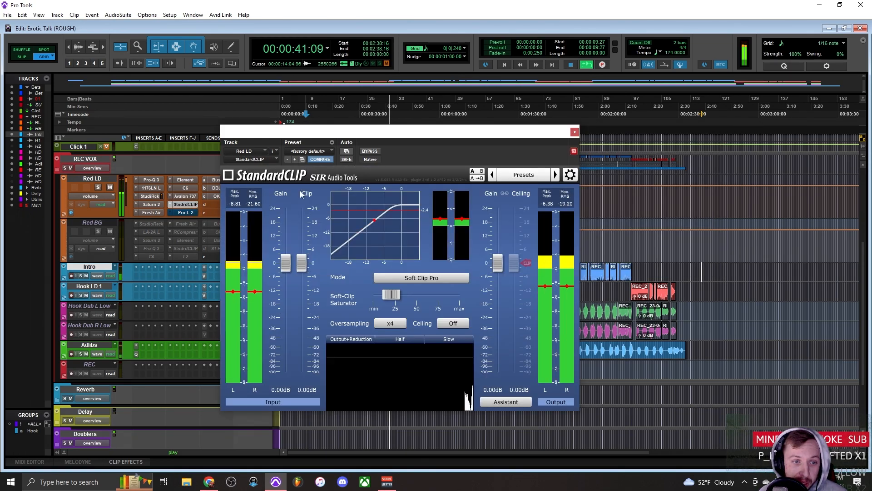
{"action": "left_click", "coordinate": [394, 295]}
{"action": "left_click_drag", "start_coordinate": [428, 135], "coordinate": [589, 98]}
{"action": "left_click_drag", "start_coordinate": [553, 259], "coordinate": [481, 261]}
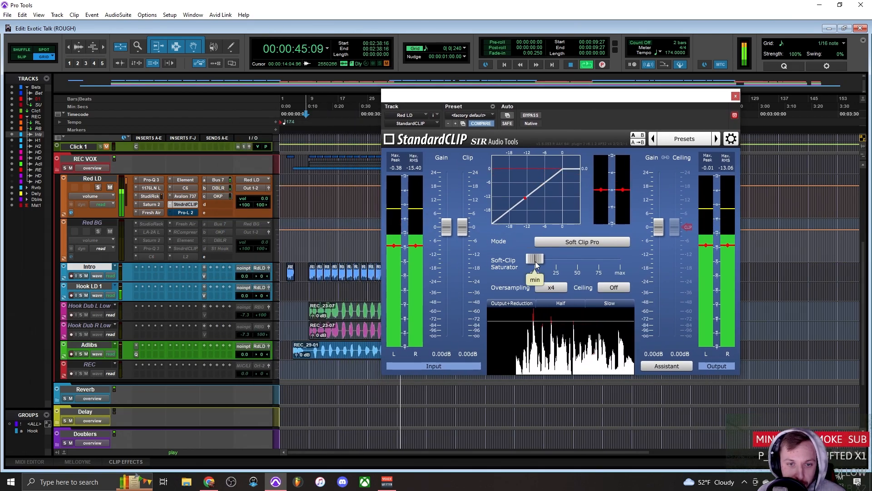
{"action": "left_click_drag", "start_coordinate": [535, 260], "coordinate": [552, 265]}
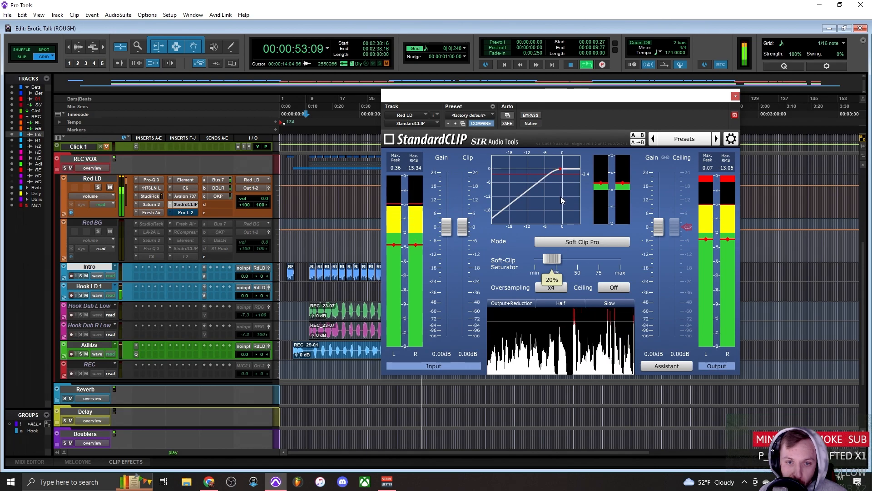
Audition StandardCLIP's Soft-Clip Saturator at 10% and 15%, settle on 10%, and compare the vocal with the clipper bypassed and enabled.
{"action": "left_click_drag", "start_coordinate": [552, 262], "coordinate": [543, 262]}
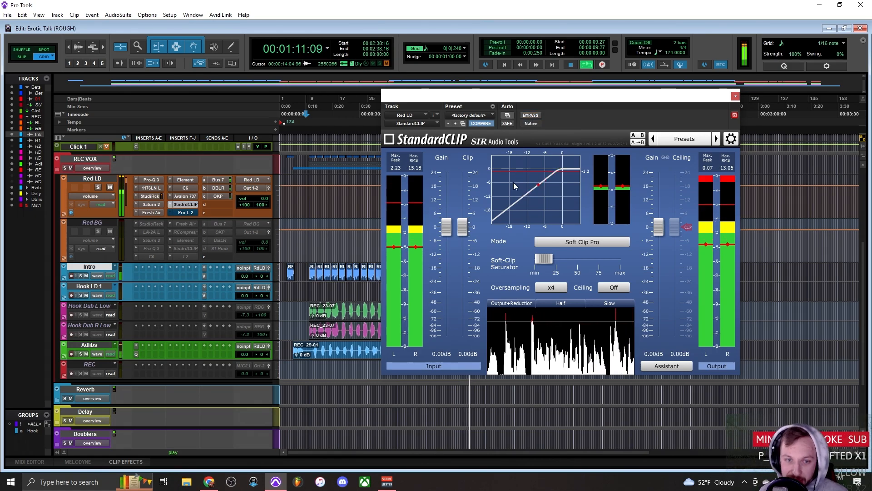
{"action": "left_click_drag", "start_coordinate": [546, 265], "coordinate": [547, 265]}
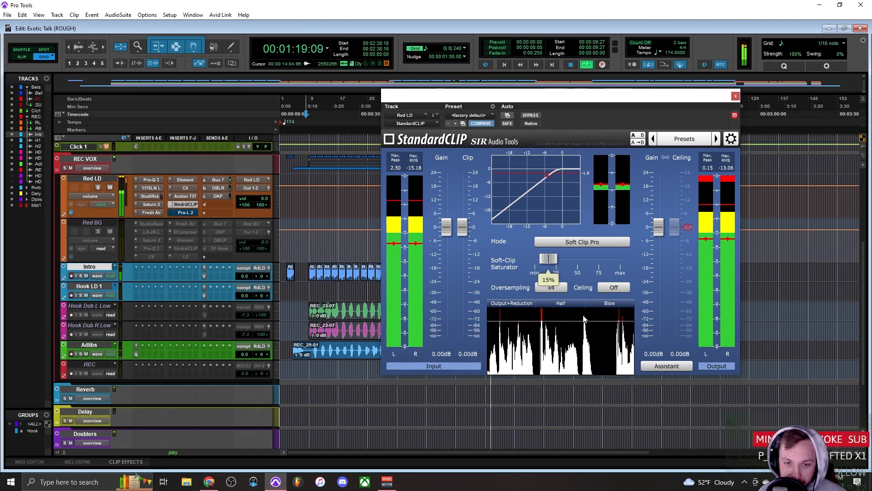
{"action": "mouse_move", "coordinate": [551, 269]}
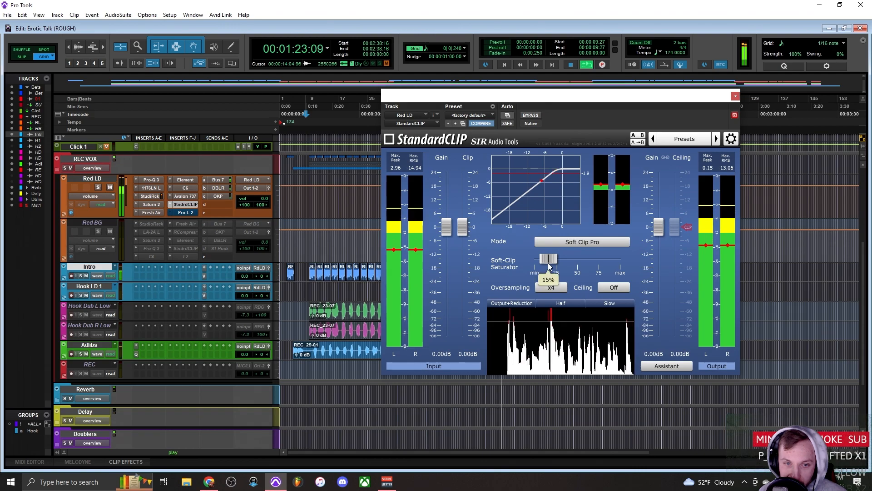
{"action": "left_click_drag", "start_coordinate": [549, 264], "coordinate": [543, 263]}
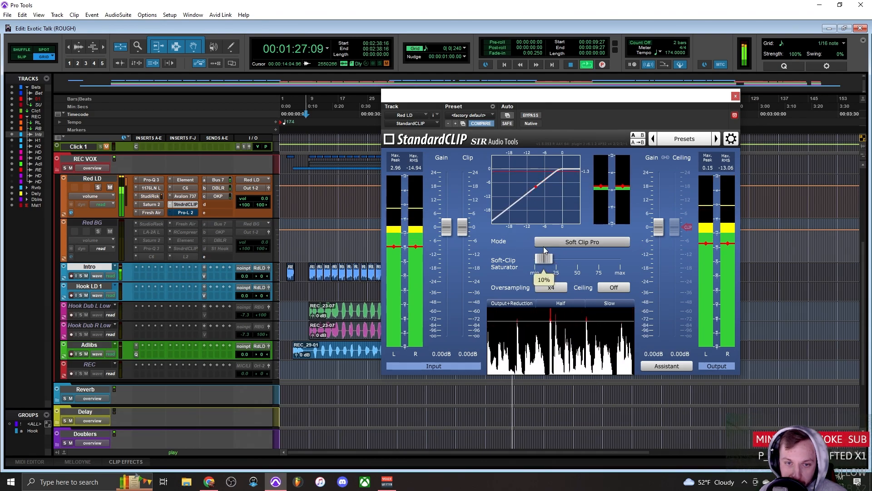
{"action": "left_click", "coordinate": [530, 115]}
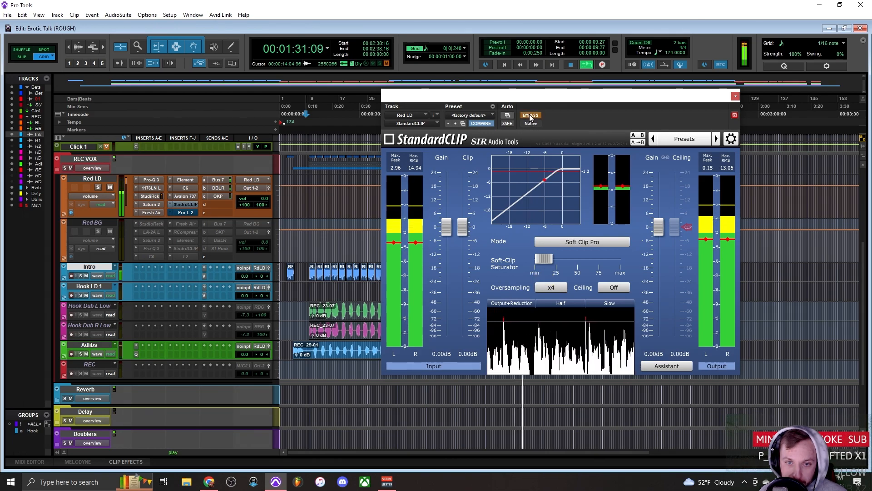
{"action": "left_click", "coordinate": [531, 116]}
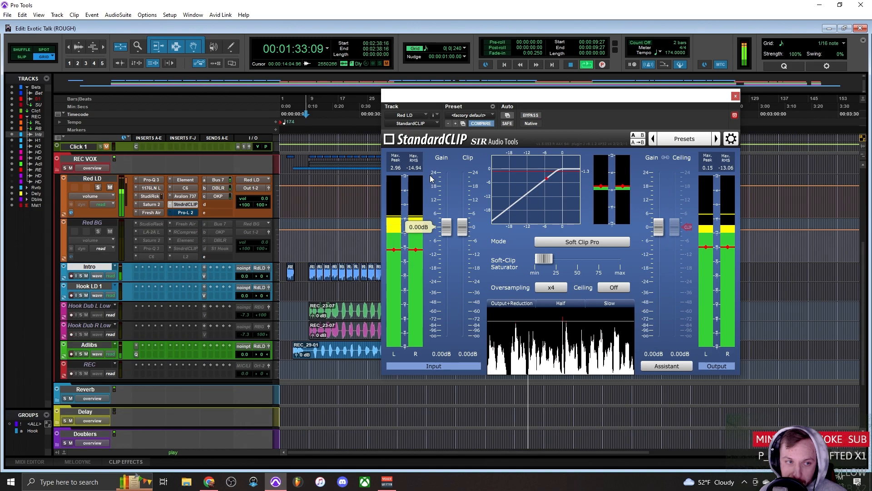
Open the Pro-L 2 insert on Red LD and load its Mixing preset Vocals - Natural Limiting.
{"action": "left_click", "coordinate": [183, 212]}
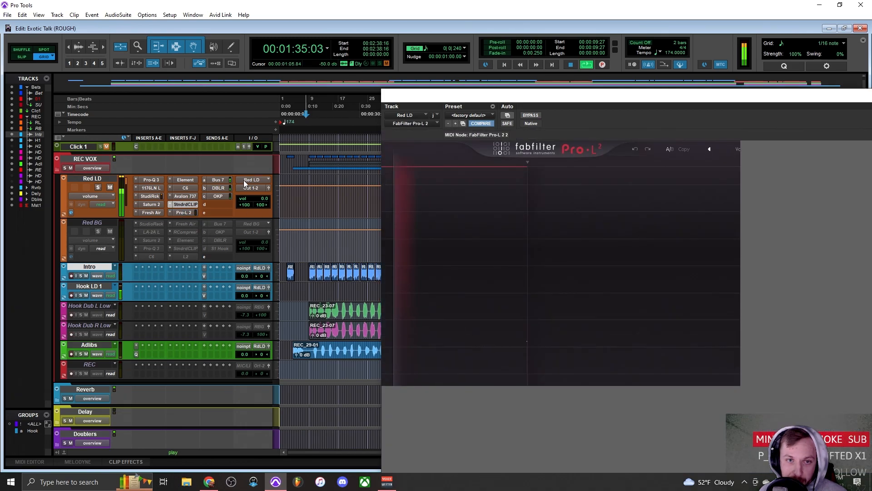
{"action": "left_click_drag", "start_coordinate": [585, 95], "coordinate": [376, 9]}
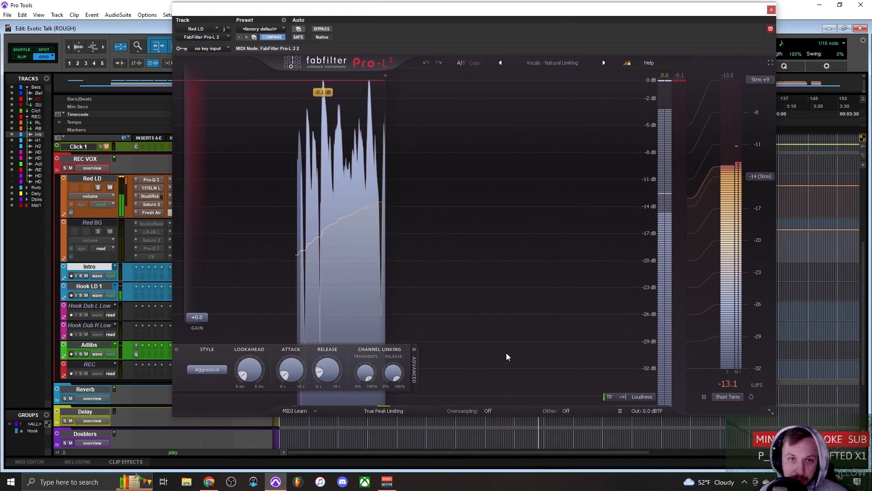
{"action": "left_click_drag", "start_coordinate": [447, 10], "coordinate": [456, 13]}
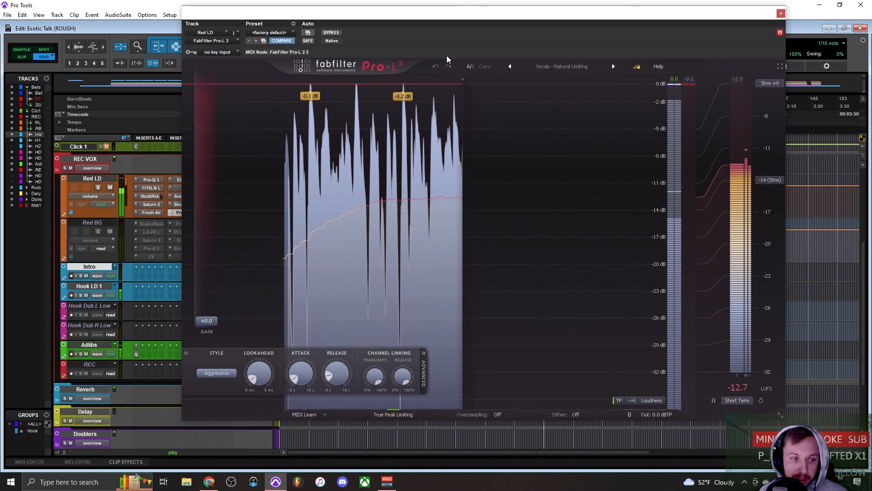
{"action": "left_click", "coordinate": [554, 67]}
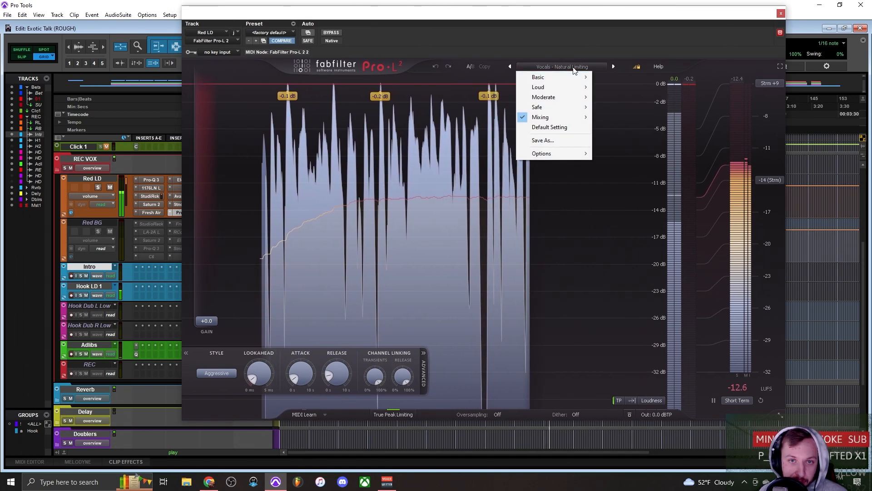
{"action": "mouse_move", "coordinate": [574, 117]}
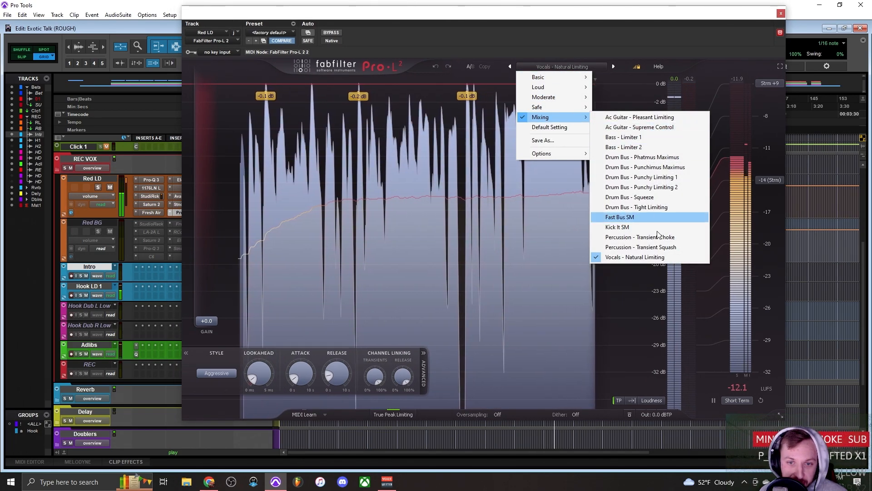
{"action": "left_click", "coordinate": [646, 257]}
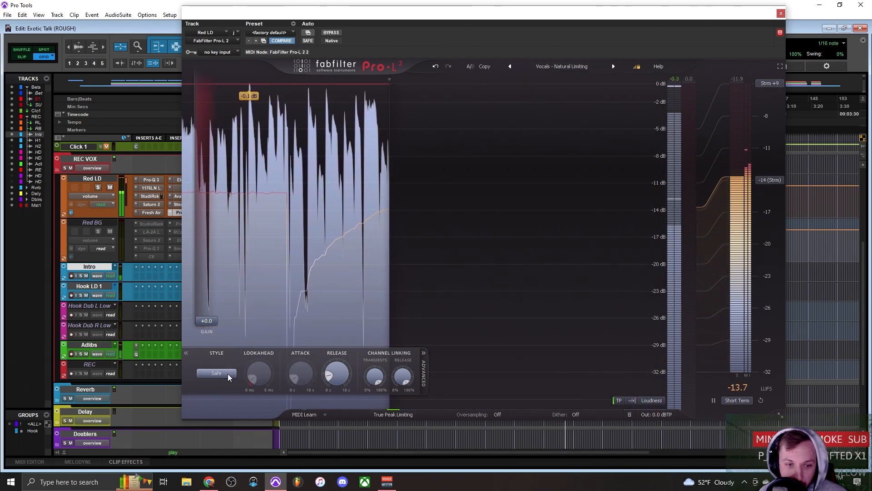
Audition the Dynamic, Punchy and Aggressive limiting styles in Pro-L 2 during playback, and return to Dynamic.
{"action": "left_click", "coordinate": [228, 373]}
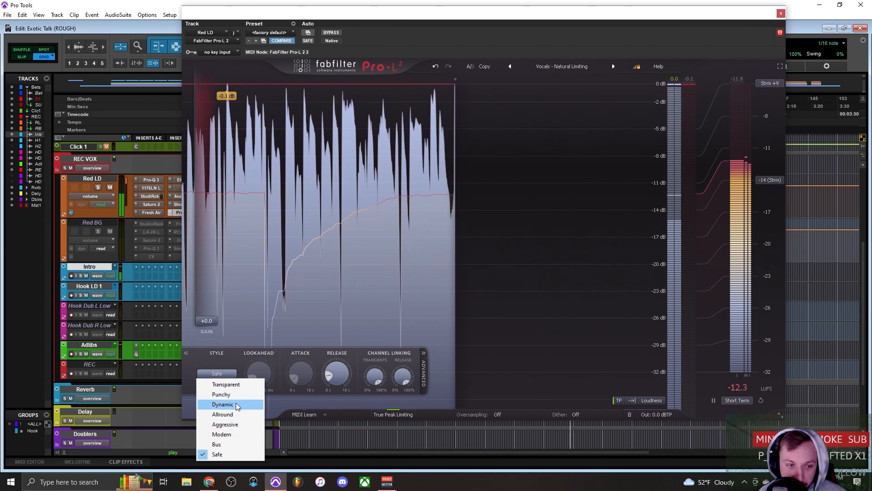
{"action": "left_click", "coordinate": [236, 403]}
{"action": "left_click", "coordinate": [226, 374]}
{"action": "left_click", "coordinate": [222, 394]}
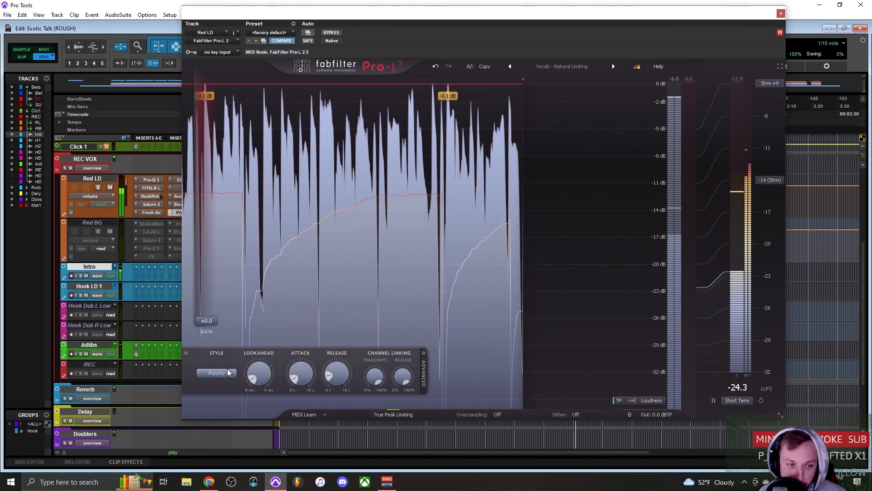
{"action": "left_click", "coordinate": [217, 373]}
{"action": "left_click", "coordinate": [244, 424]}
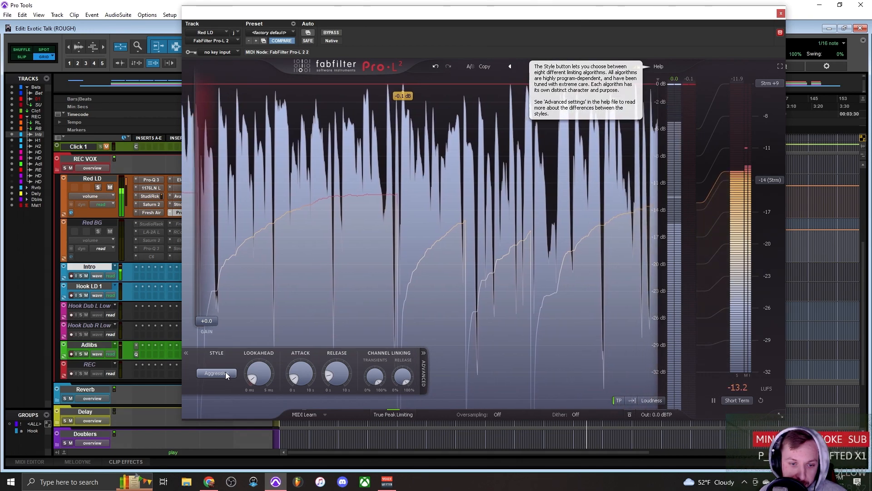
{"action": "left_click", "coordinate": [225, 372]}
{"action": "left_click", "coordinate": [235, 404]}
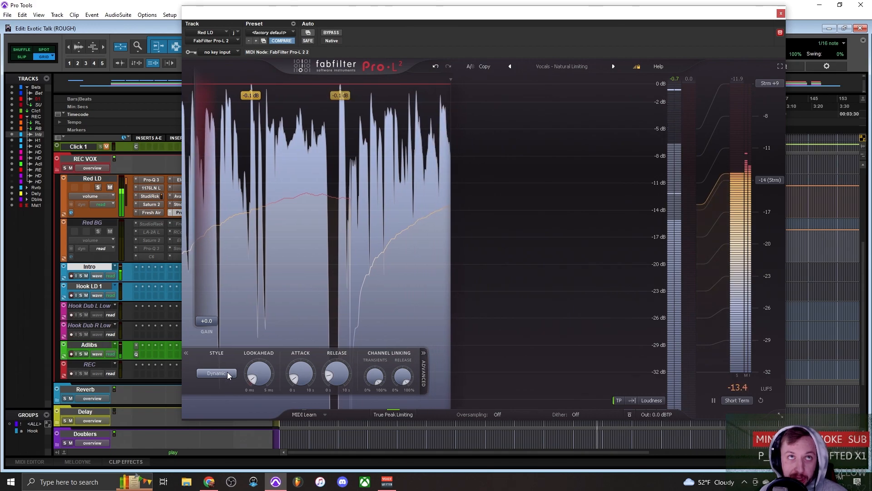
Compare Pro-L 2's Allround and Punchy limiting styles with Dynamic, ending on Dynamic.
{"action": "left_click", "coordinate": [227, 371]}
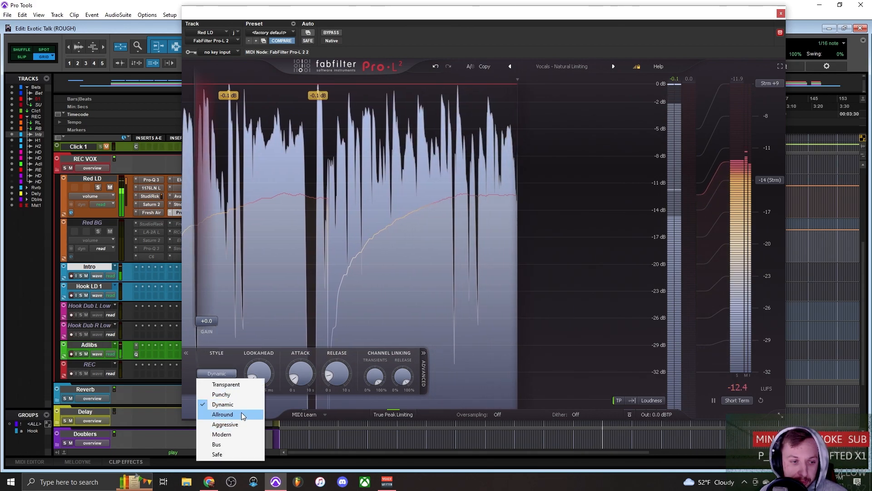
{"action": "left_click", "coordinate": [240, 412]}
{"action": "left_click", "coordinate": [230, 372]}
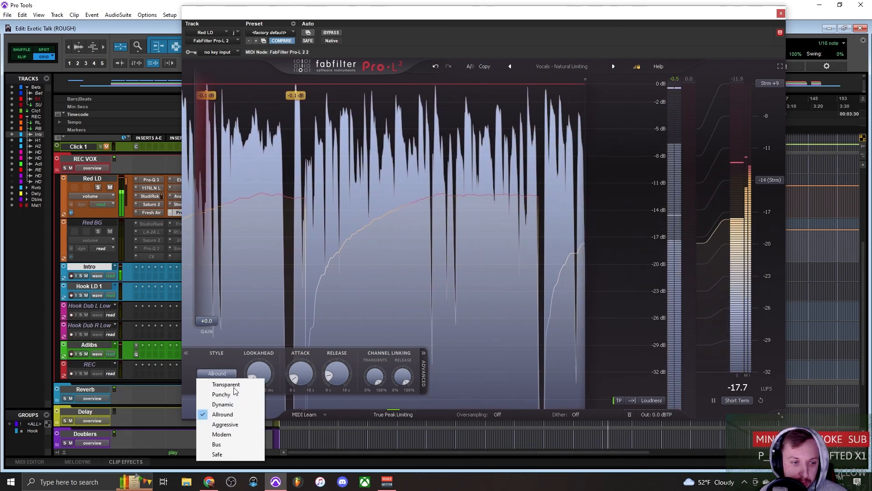
{"action": "left_click", "coordinate": [236, 395]}
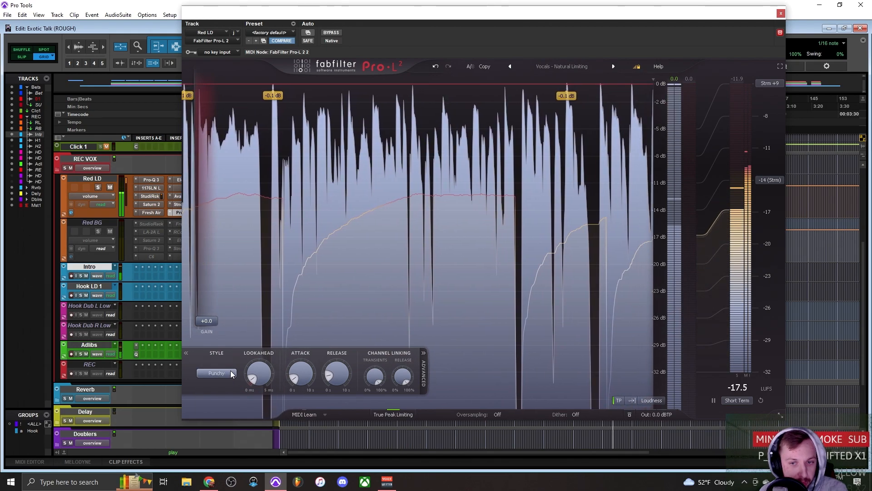
{"action": "left_click", "coordinate": [230, 373]}
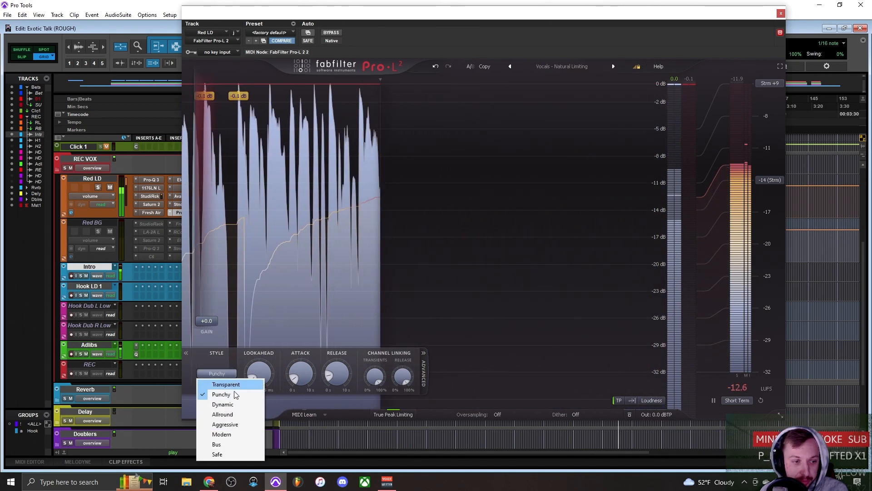
{"action": "left_click", "coordinate": [236, 403]}
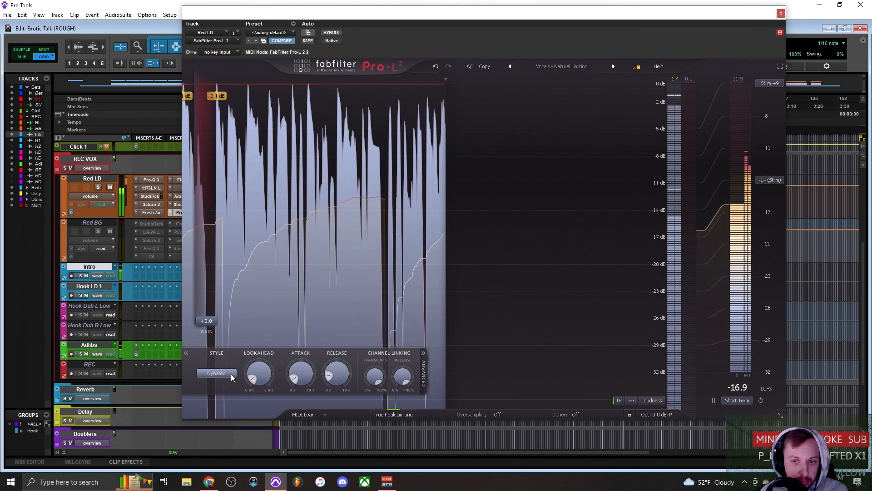
Audition Pro-L 2's Basic presets Dynamic and Aggressive on the Red LD vocal.
{"action": "left_click", "coordinate": [584, 67]}
{"action": "mouse_move", "coordinate": [585, 77]}
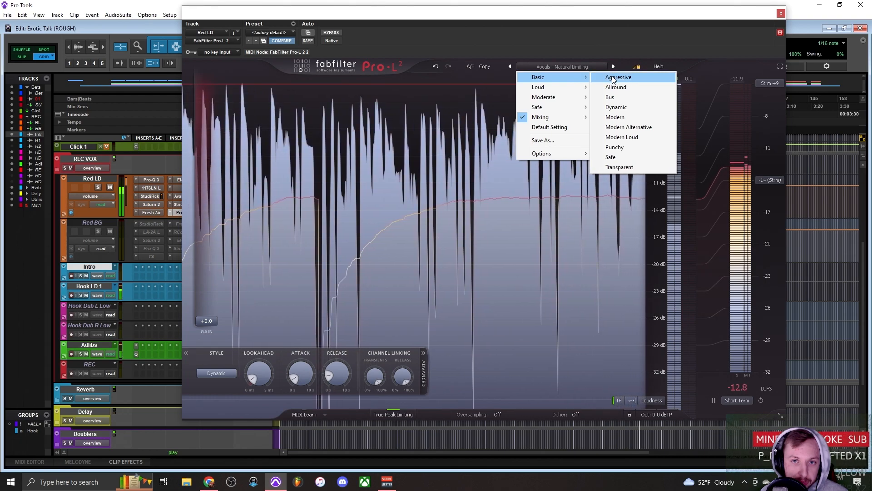
{"action": "left_click", "coordinate": [628, 108]}
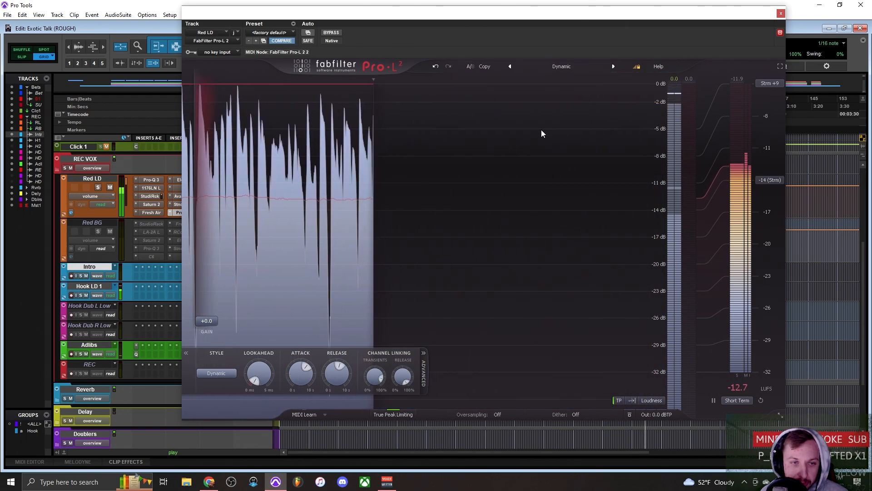
{"action": "left_click", "coordinate": [560, 66]}
{"action": "mouse_move", "coordinate": [562, 83]}
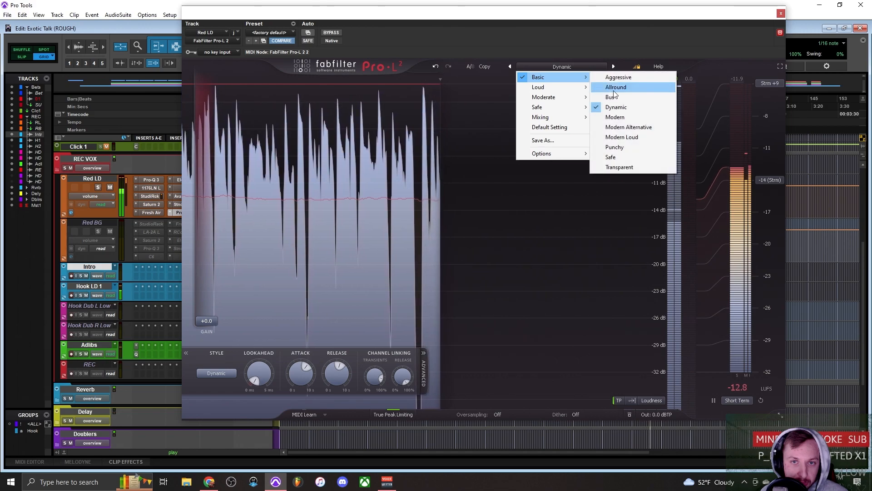
{"action": "left_click", "coordinate": [610, 77]}
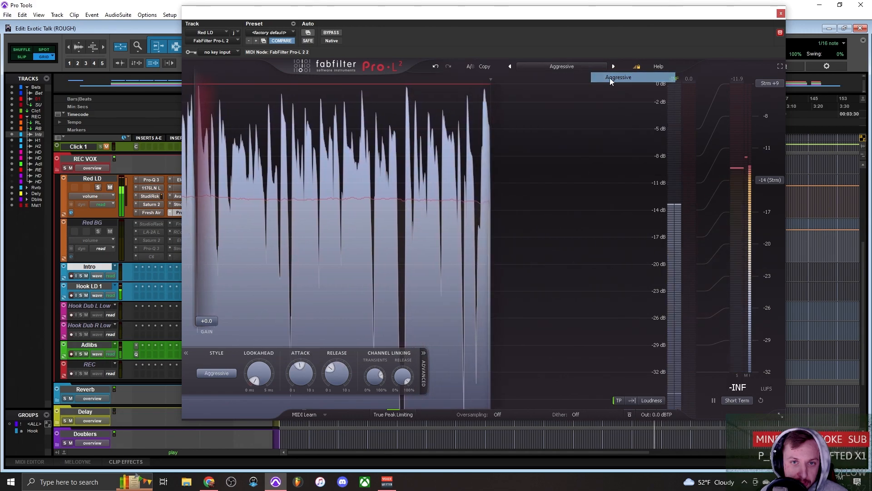
Reload Pro-L 2's Vocals - Natural Limiting preset and set the limiting style to Dynamic.
{"action": "left_click", "coordinate": [582, 67]}
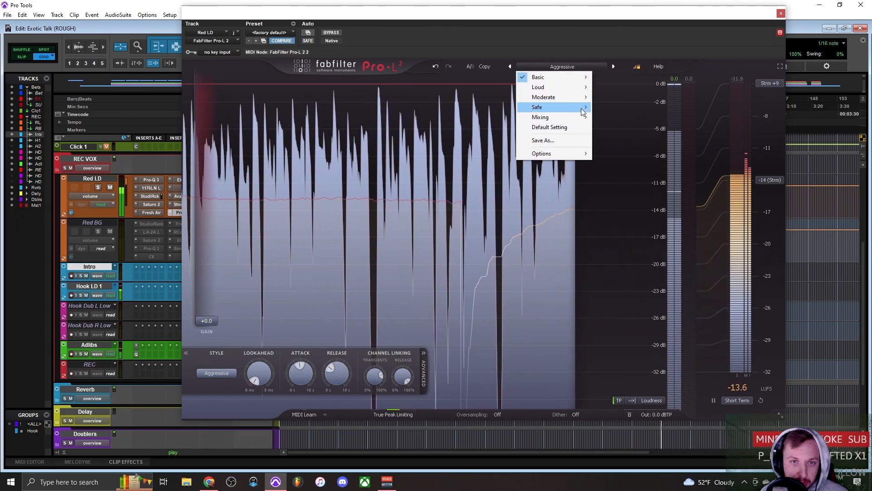
{"action": "mouse_move", "coordinate": [581, 119]}
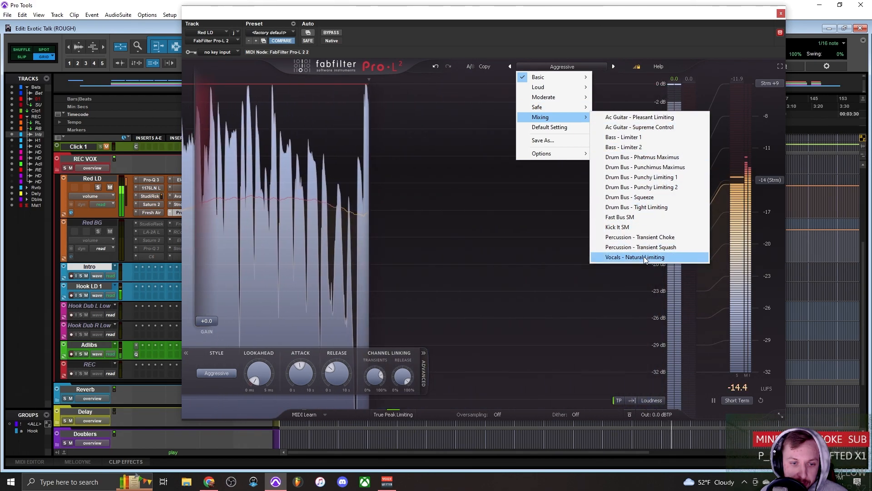
{"action": "left_click", "coordinate": [644, 256]}
{"action": "left_click", "coordinate": [215, 375]}
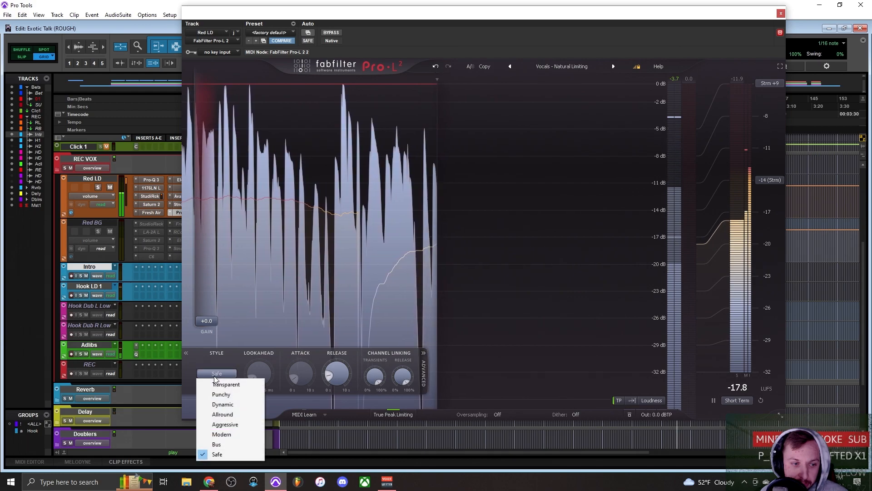
{"action": "left_click", "coordinate": [247, 406]}
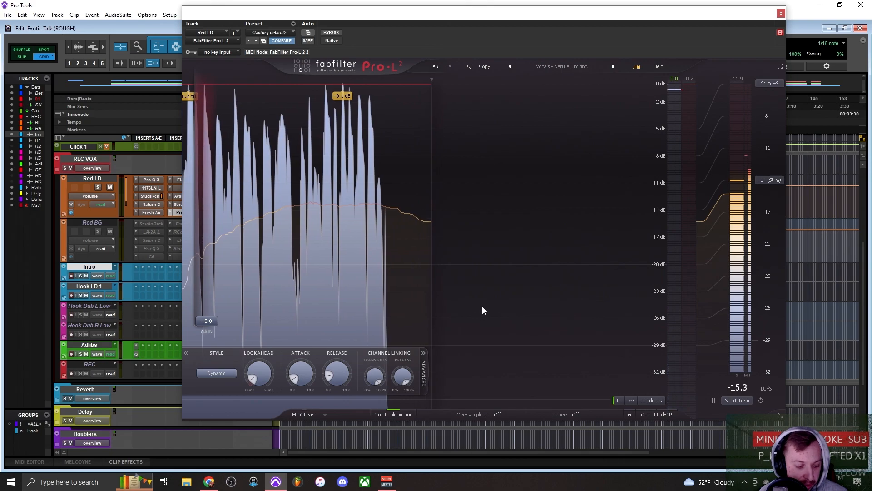
Set Pro-L 2's oversampling to 16x and dismiss the CPU power alert.
{"action": "left_click", "coordinate": [504, 415]}
{"action": "left_click", "coordinate": [539, 402]}
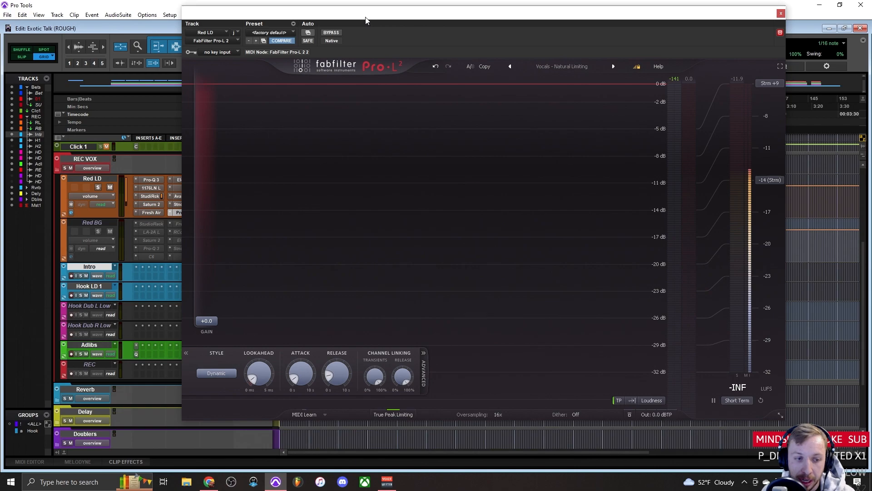
{"action": "left_click_drag", "start_coordinate": [366, 20], "coordinate": [353, 15]}
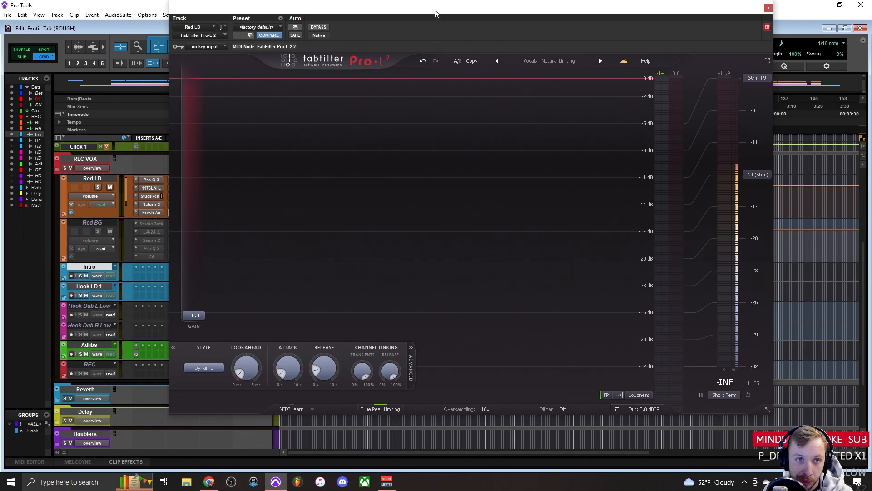
{"action": "left_click_drag", "start_coordinate": [435, 13], "coordinate": [449, 29]}
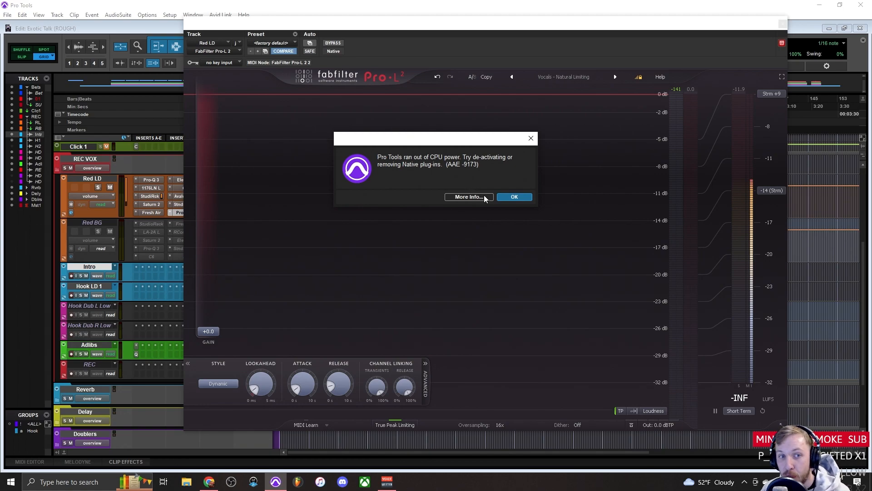
{"action": "left_click", "coordinate": [505, 197]}
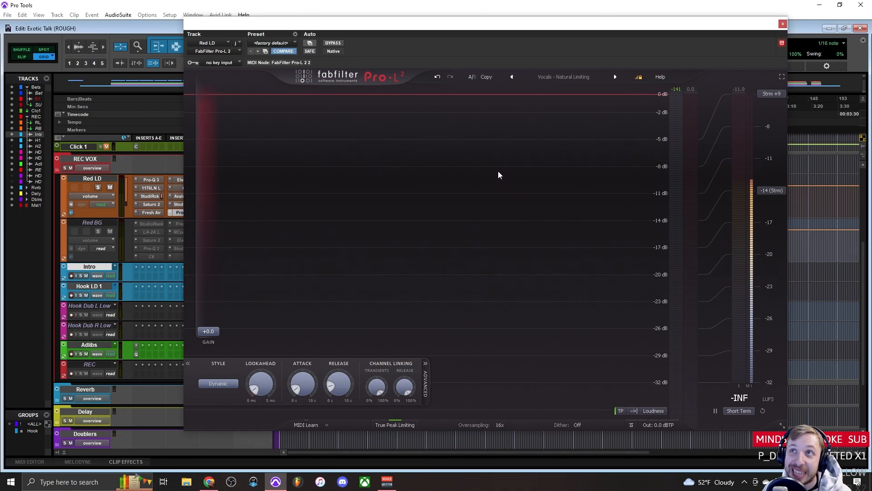
Turn off Pro-L 2's oversampling on the Red LD track and close the plug-in.
{"action": "left_click", "coordinate": [782, 24]}
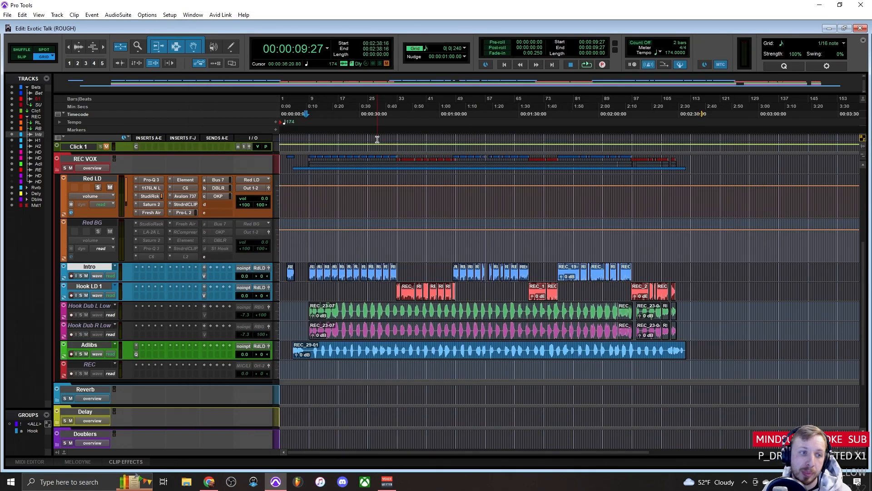
{"action": "left_click", "coordinate": [181, 212]}
{"action": "left_click", "coordinate": [500, 425]}
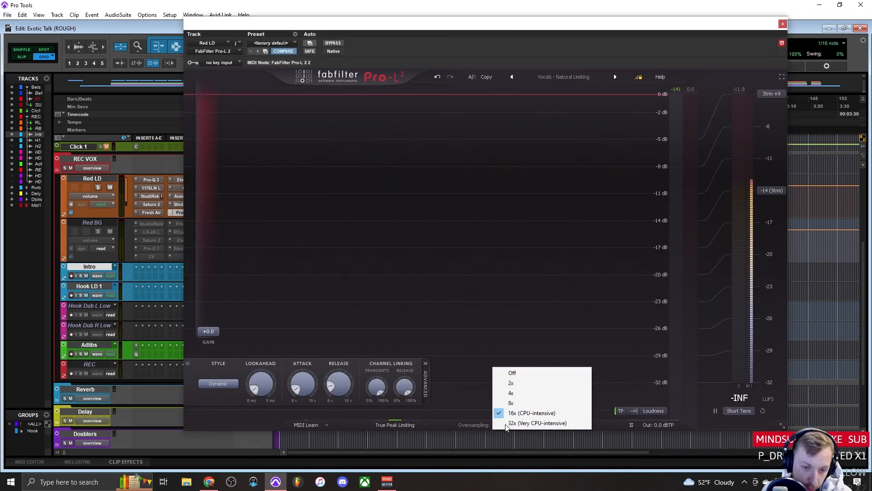
{"action": "left_click", "coordinate": [532, 374]}
{"action": "left_click", "coordinate": [782, 25]}
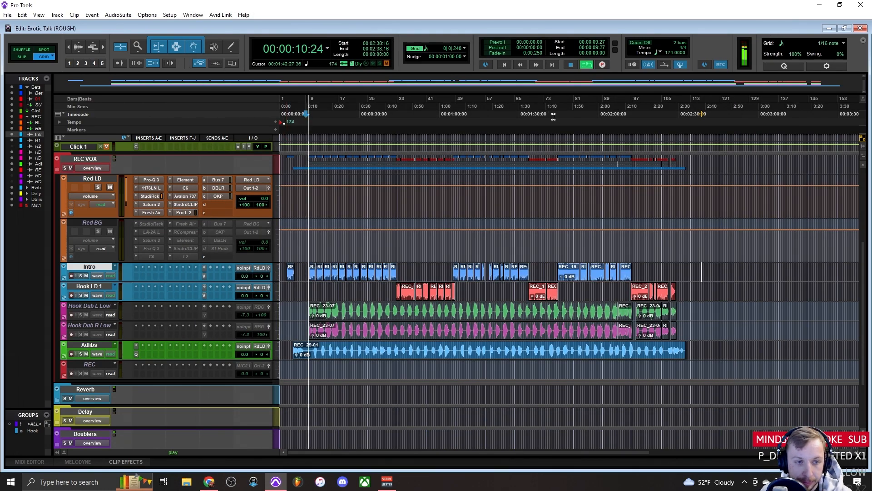
Reopen Pro-L 2 on Red LD, raise its gain to about +11.5 dB during playback, and dismiss the CPU power alert.
{"action": "key", "text": "t"}
{"action": "left_click", "coordinate": [189, 212]}
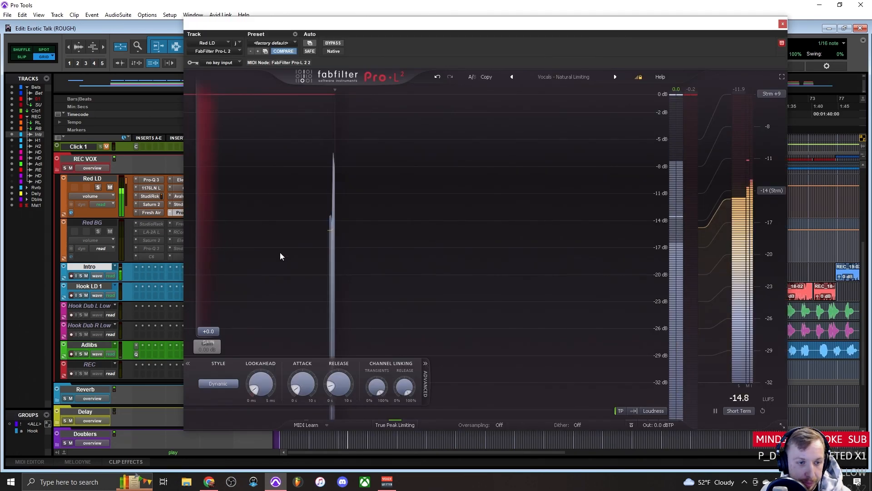
{"action": "left_click_drag", "start_coordinate": [219, 328], "coordinate": [217, 239]}
{"action": "left_click", "coordinate": [522, 197]}
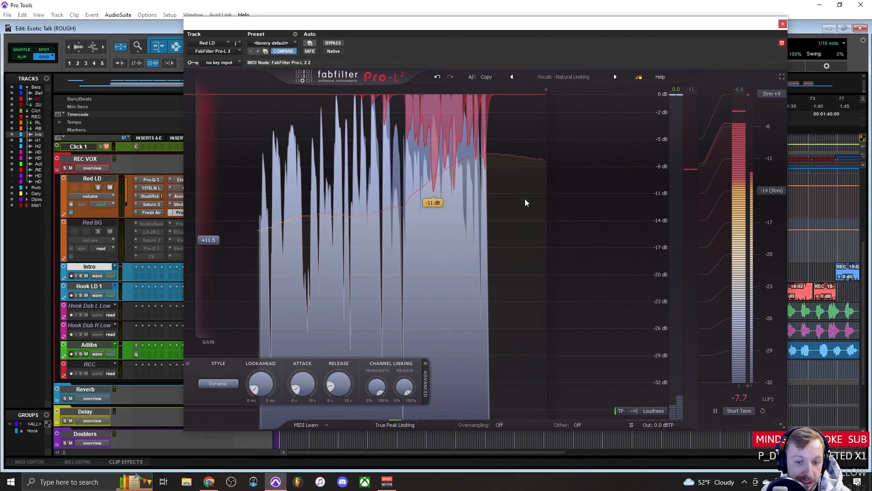
Reset Pro-L 2's gain and sweep it up to about +12.2 dB and back to 0 dB with playback stopped.
{"action": "double_click", "coordinate": [210, 240]}
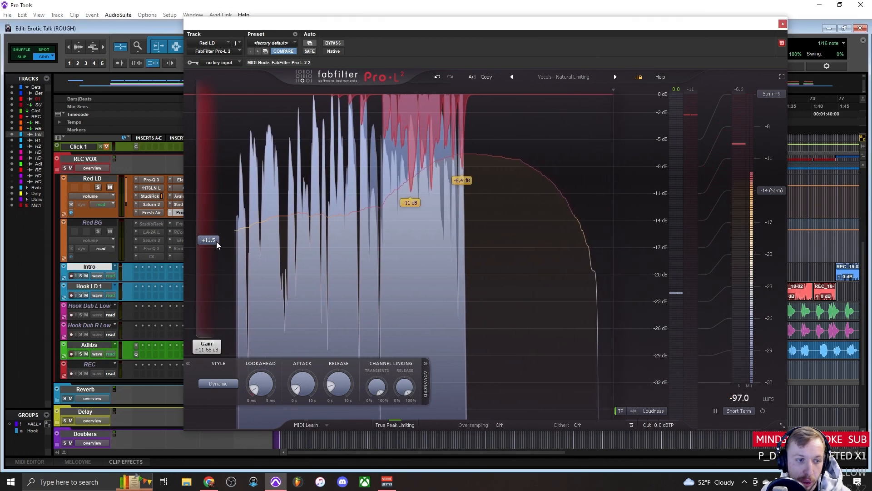
{"action": "left_click_drag", "start_coordinate": [216, 341], "coordinate": [212, 316]}
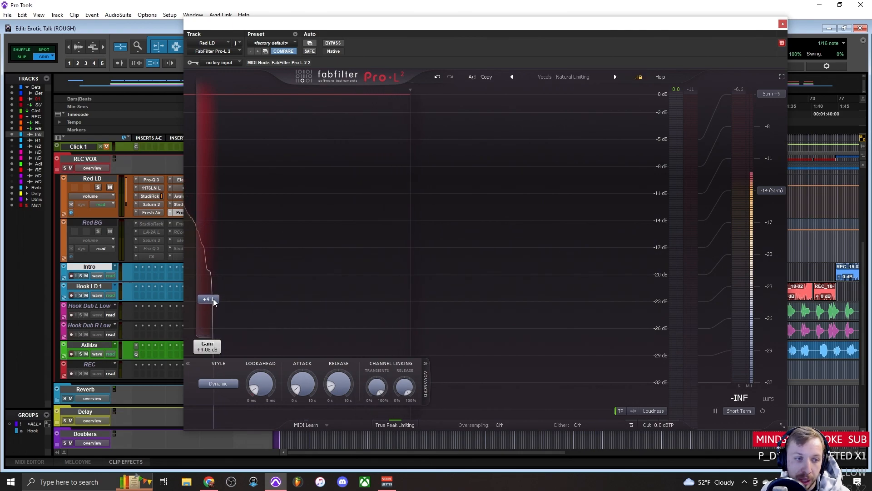
{"action": "left_click_drag", "start_coordinate": [219, 266], "coordinate": [219, 245]}
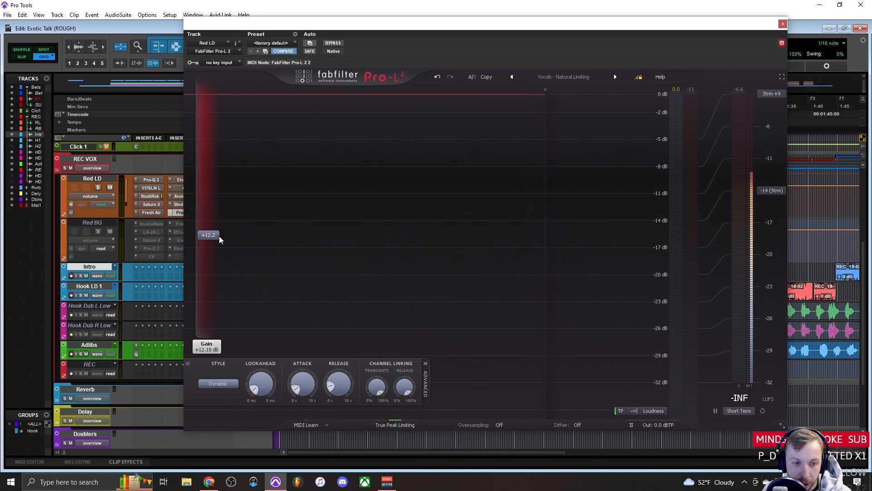
{"action": "left_click_drag", "start_coordinate": [219, 242], "coordinate": [219, 255]}
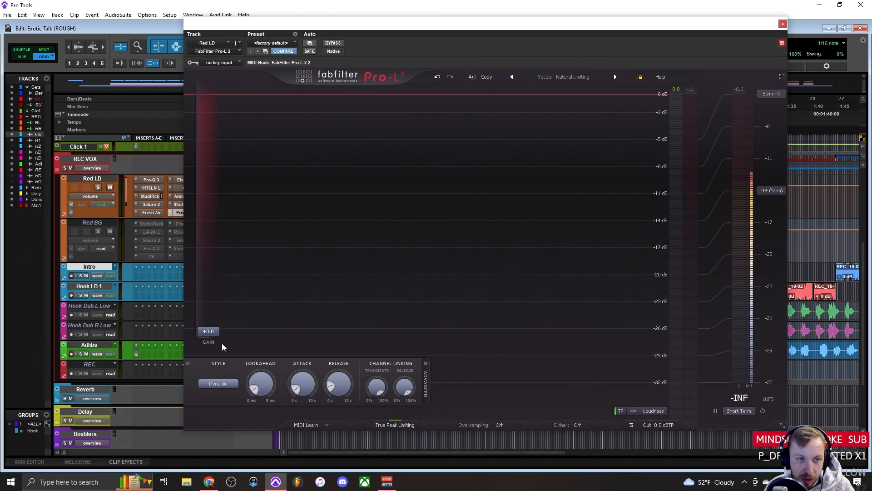
Play the vocal while raising Pro-L 2's gain to +4.9 and then +5.7 dB, dismissing the CPU power alerts.
{"action": "key", "text": "space"}
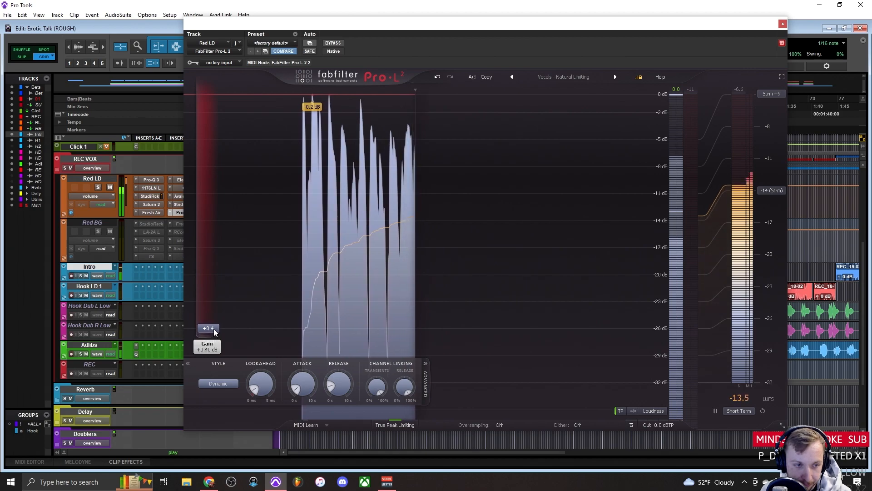
{"action": "left_click_drag", "start_coordinate": [215, 336], "coordinate": [218, 296]}
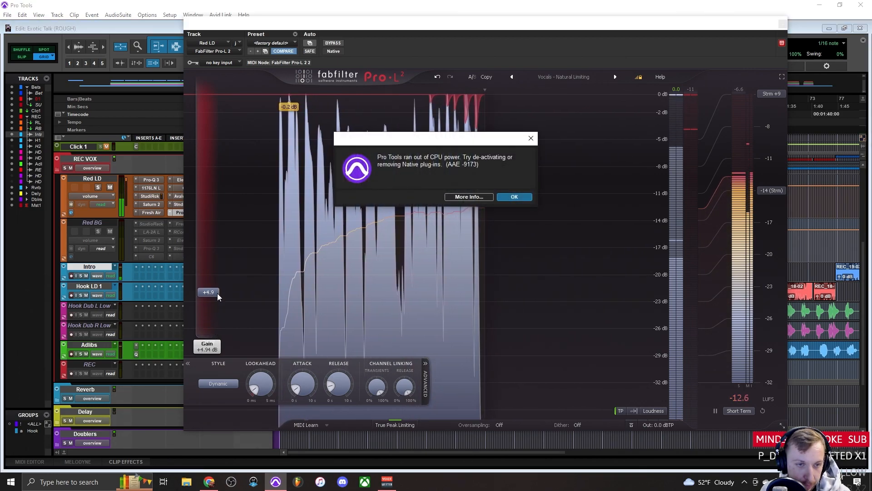
{"action": "left_click", "coordinate": [513, 196]}
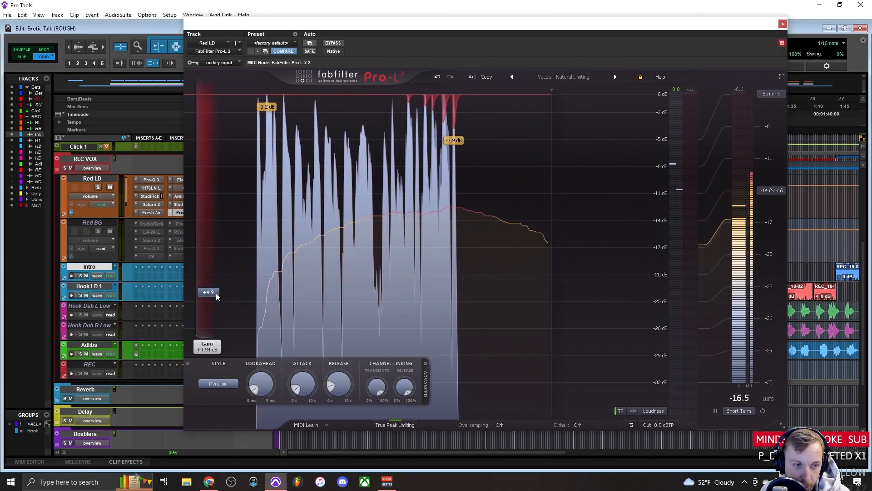
{"action": "key", "text": "space"}
{"action": "left_click_drag", "start_coordinate": [215, 295], "coordinate": [215, 289]}
{"action": "left_click", "coordinate": [514, 197]}
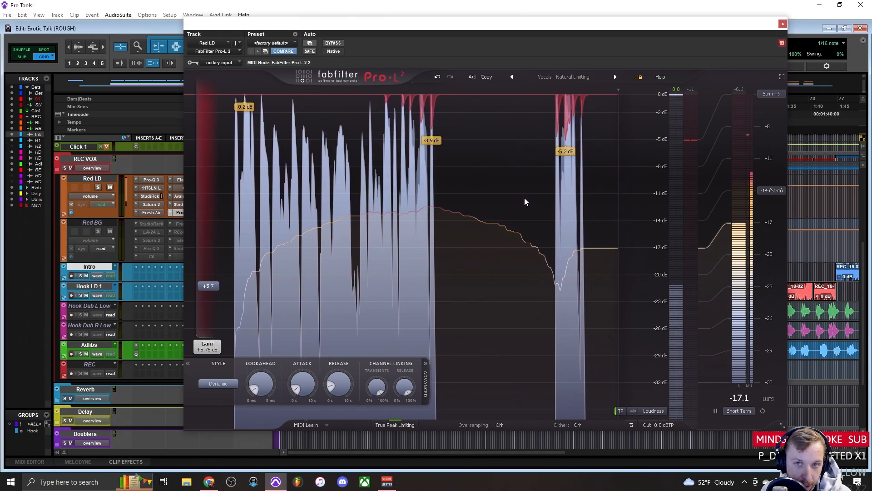
Check the Saturn 2 settings on the Red LD track in place of Pro-L 2, then close the plug-in.
{"action": "key", "text": "ctrl+w"}
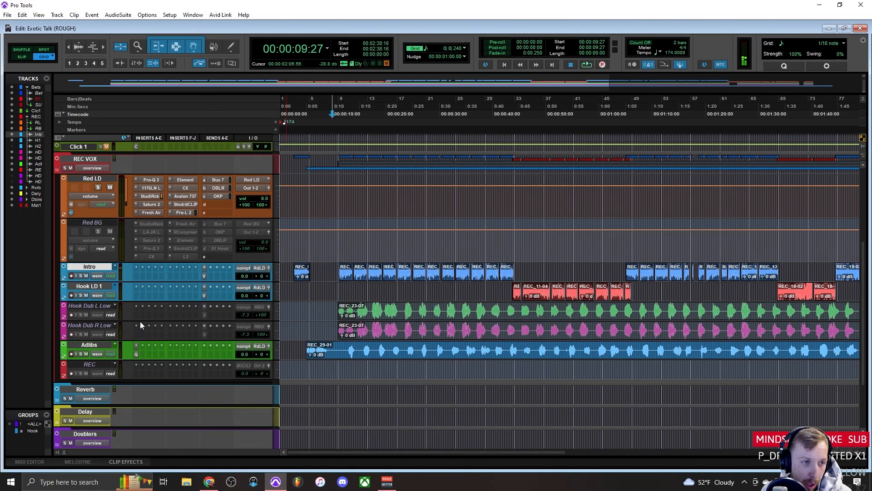
{"action": "left_click", "coordinate": [159, 205]}
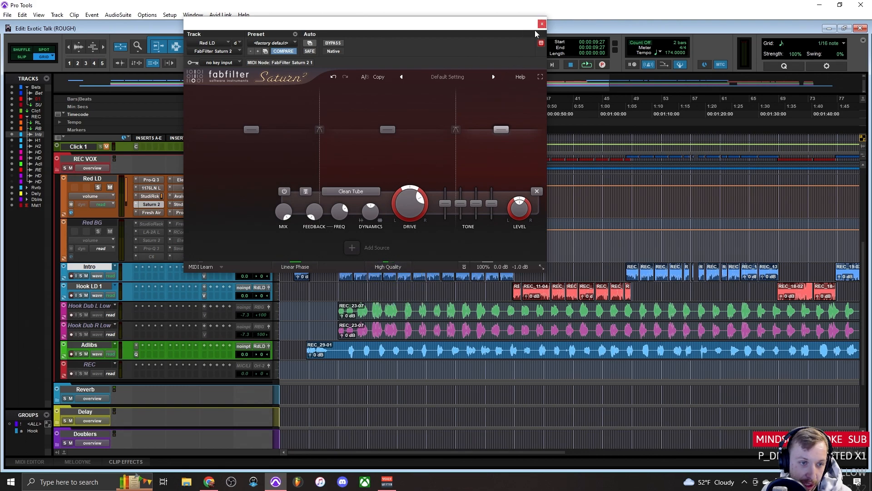
{"action": "left_click_drag", "start_coordinate": [376, 31], "coordinate": [393, 65]}
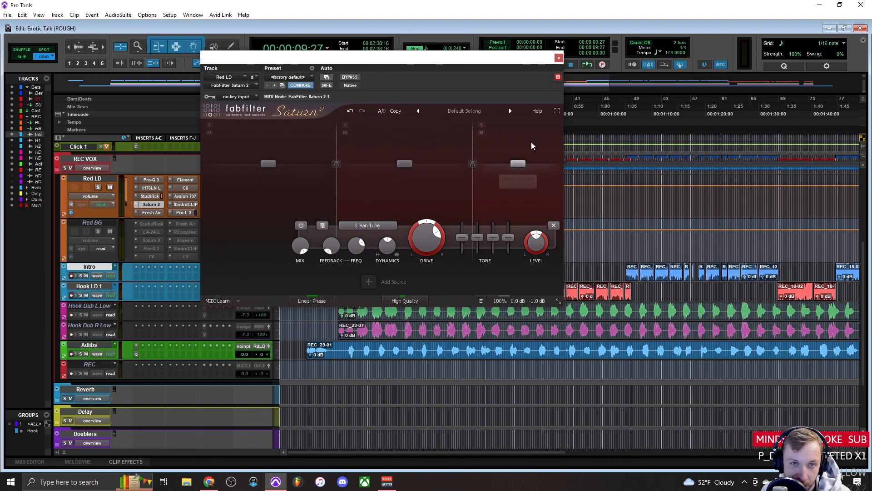
{"action": "left_click", "coordinate": [559, 58]}
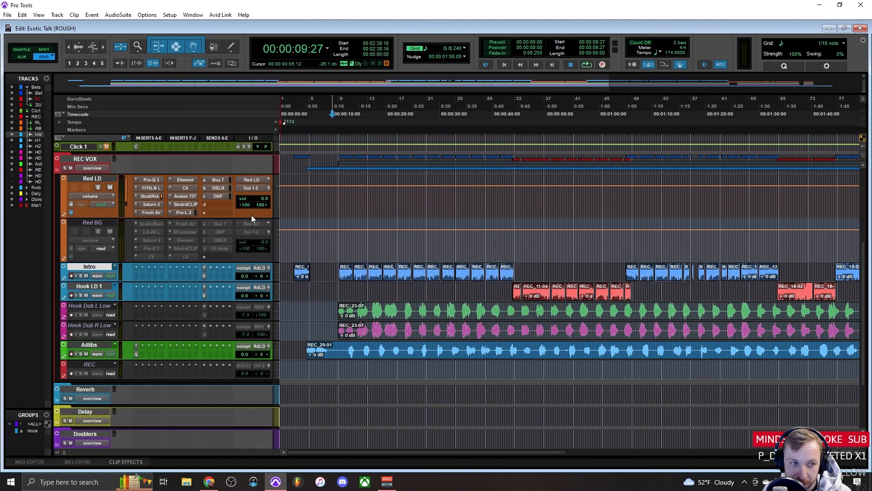
Lower Pro-L 2's gain on Red LD to +2.0 and then +1.0 dB during playback, and stop playback.
{"action": "key", "text": "space"}
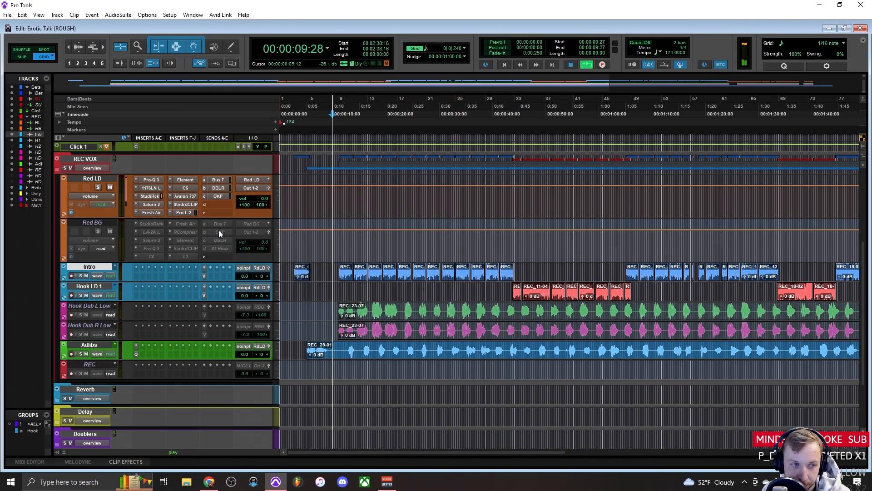
{"action": "left_click", "coordinate": [184, 212]}
{"action": "left_click_drag", "start_coordinate": [233, 317], "coordinate": [236, 347]}
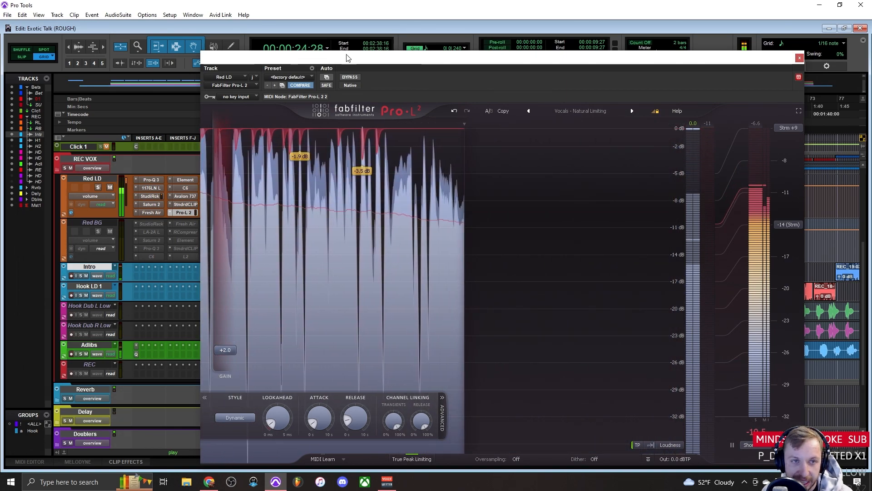
{"action": "left_click_drag", "start_coordinate": [334, 57], "coordinate": [290, 20]}
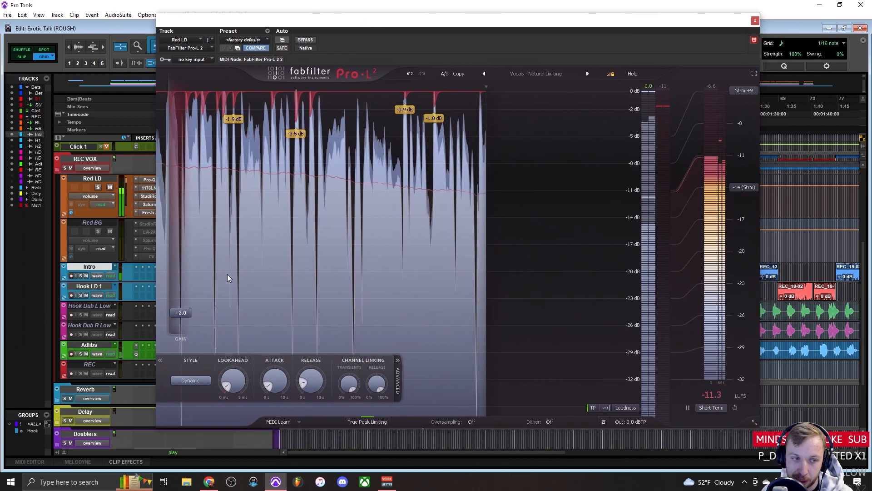
{"action": "left_click_drag", "start_coordinate": [180, 312], "coordinate": [186, 327]}
{"action": "key", "text": "space"}
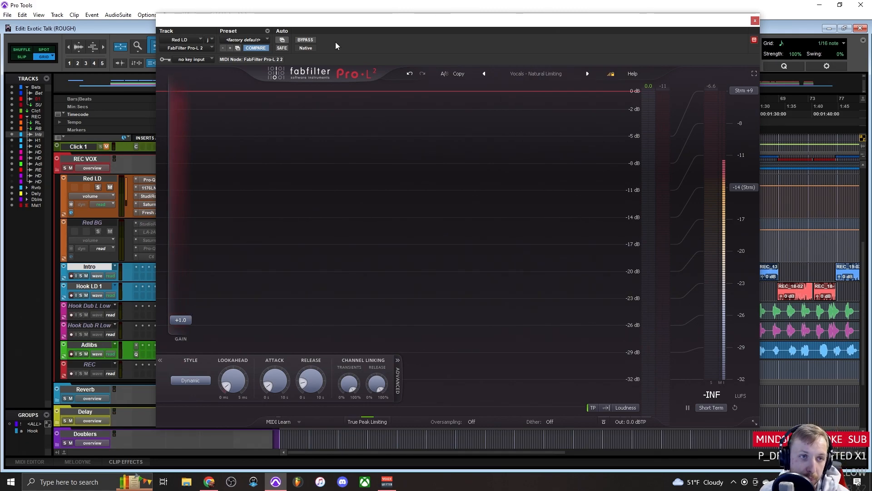
Compare the Red LD vocal with Pro-L 2 bypassed and active at +1.0 dB gain during playback.
{"action": "left_click_drag", "start_coordinate": [352, 22], "coordinate": [407, 26]}
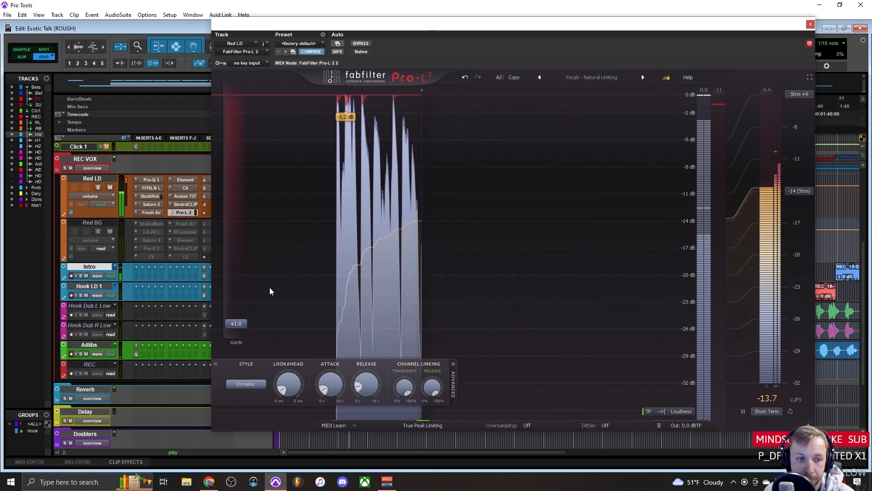
{"action": "left_click", "coordinate": [359, 43]}
{"action": "left_click", "coordinate": [360, 43]}
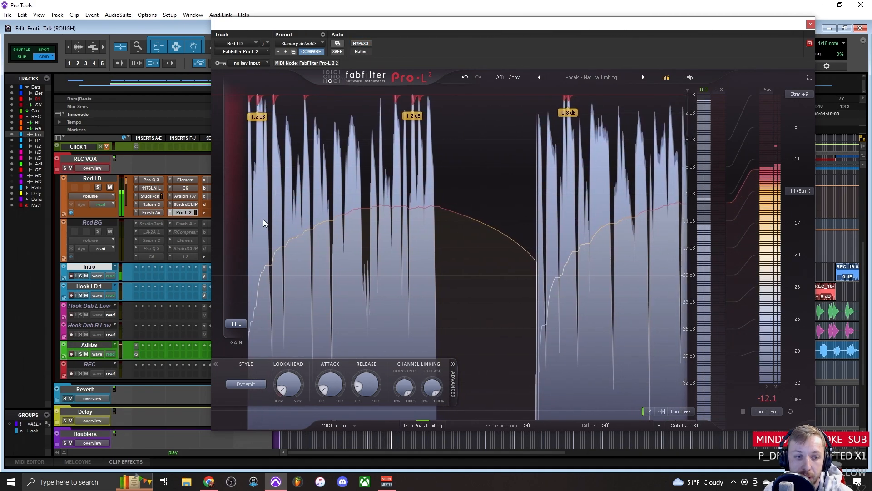
Drop Pro-L 2's gain to 0 dB and compare the vocal with the limiter bypassed and active.
{"action": "left_click_drag", "start_coordinate": [250, 307], "coordinate": [248, 364]}
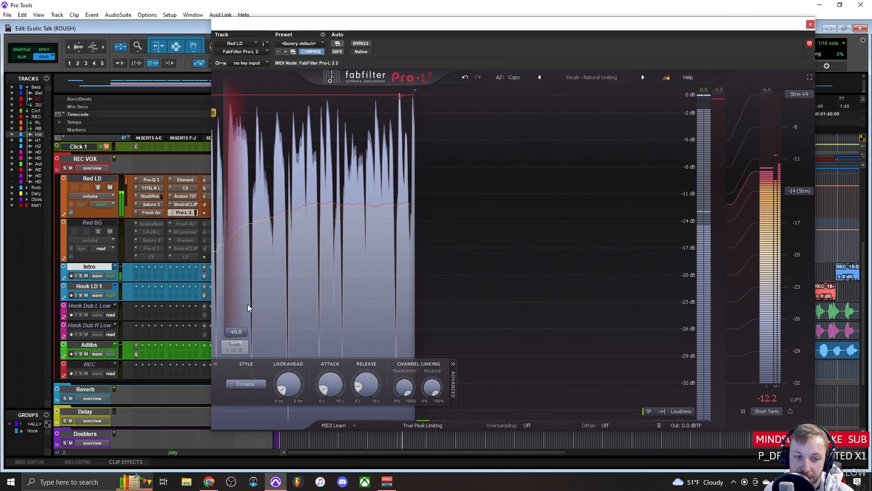
{"action": "left_click", "coordinate": [360, 44]}
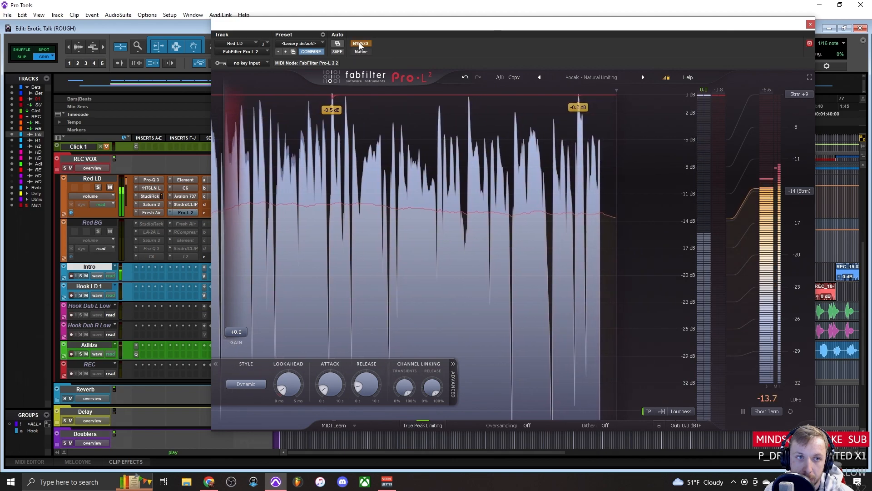
{"action": "left_click", "coordinate": [360, 44]}
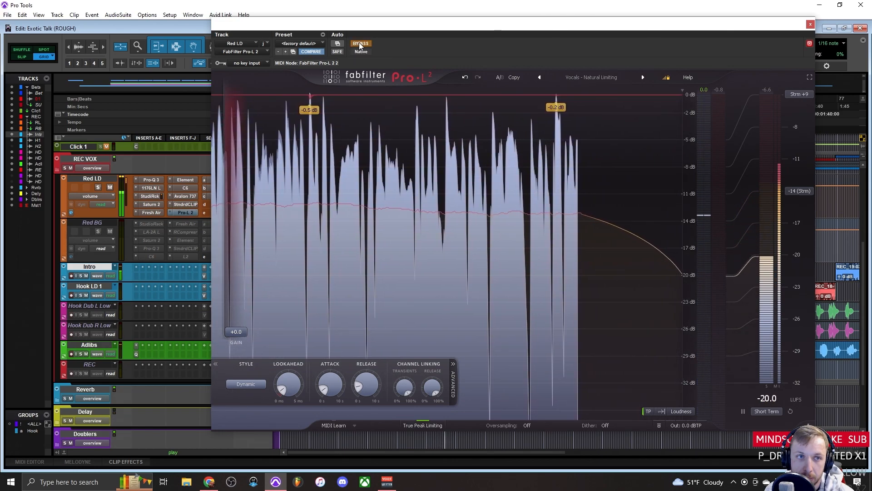
Set Pro-L 2's gain to +1.0 dB on the Red LD track and close the plug-in.
{"action": "left_click_drag", "start_coordinate": [245, 333], "coordinate": [245, 322]}
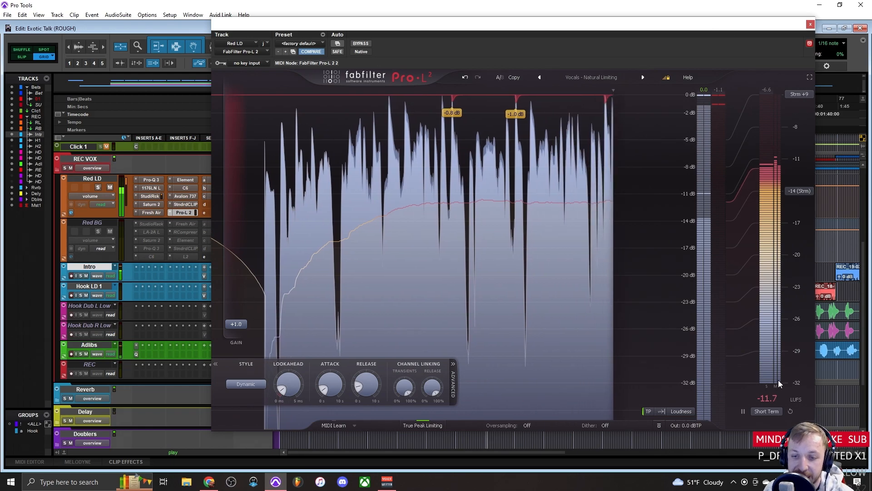
{"action": "mouse_move", "coordinate": [776, 170]}
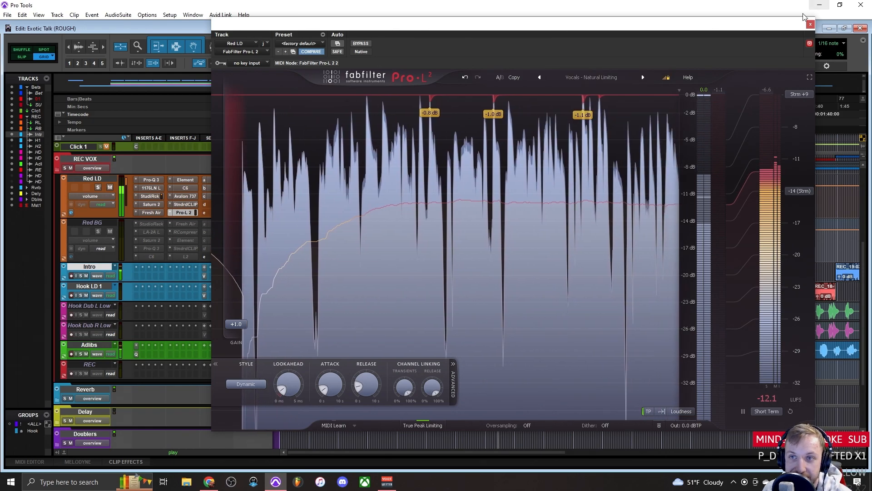
{"action": "left_click", "coordinate": [810, 24]}
{"action": "scroll", "coordinate": [199, 222], "scroll_direction": "down", "scroll_amount": 3}
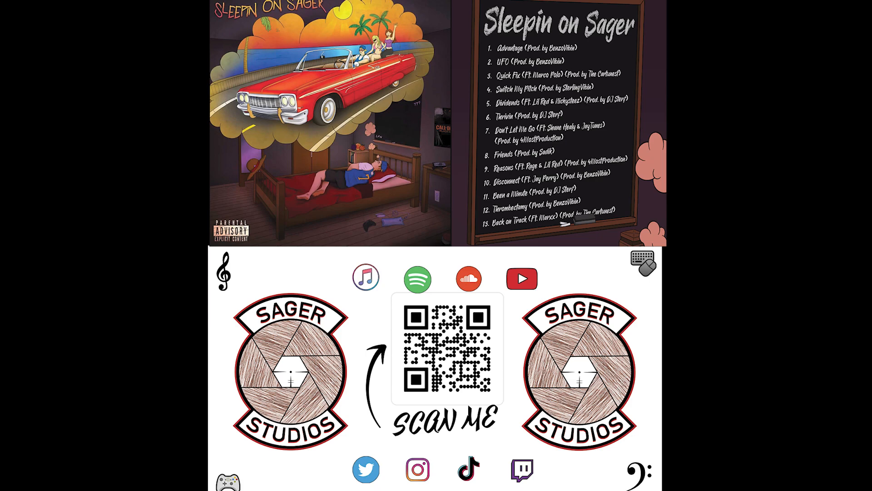